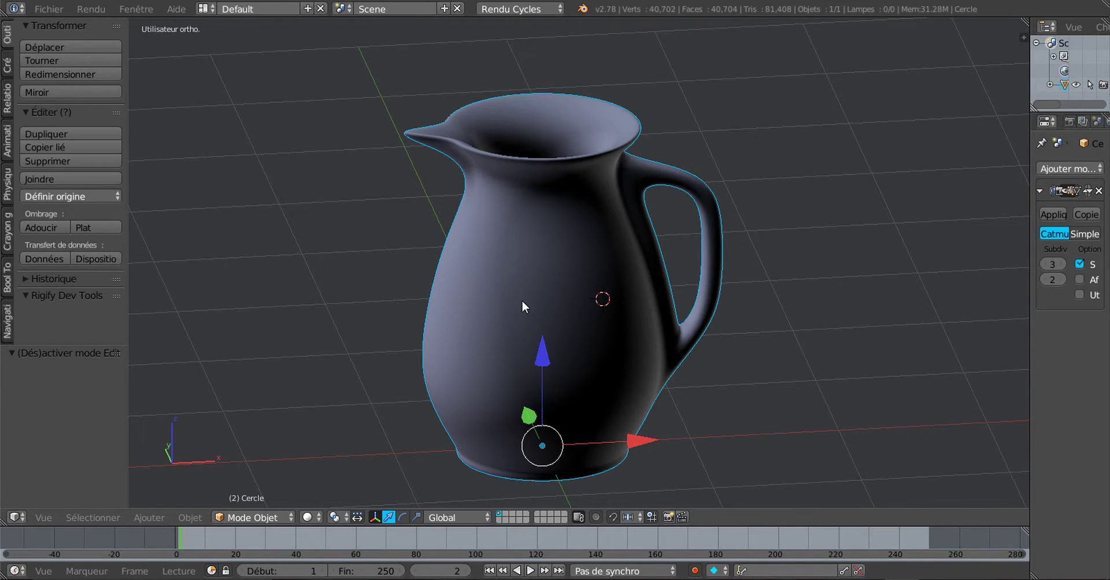
# Examine the finished pitcher model from several angles, including its spout, neck opening and handle
pyautogui.moveTo(522, 300)
pyautogui.mouseDown(button='middle')
pyautogui.moveTo(555, 310)
pyautogui.moveTo(535, 292)
pyautogui.mouseUp(button='middle')
pyautogui.scroll(3, 545, 307)
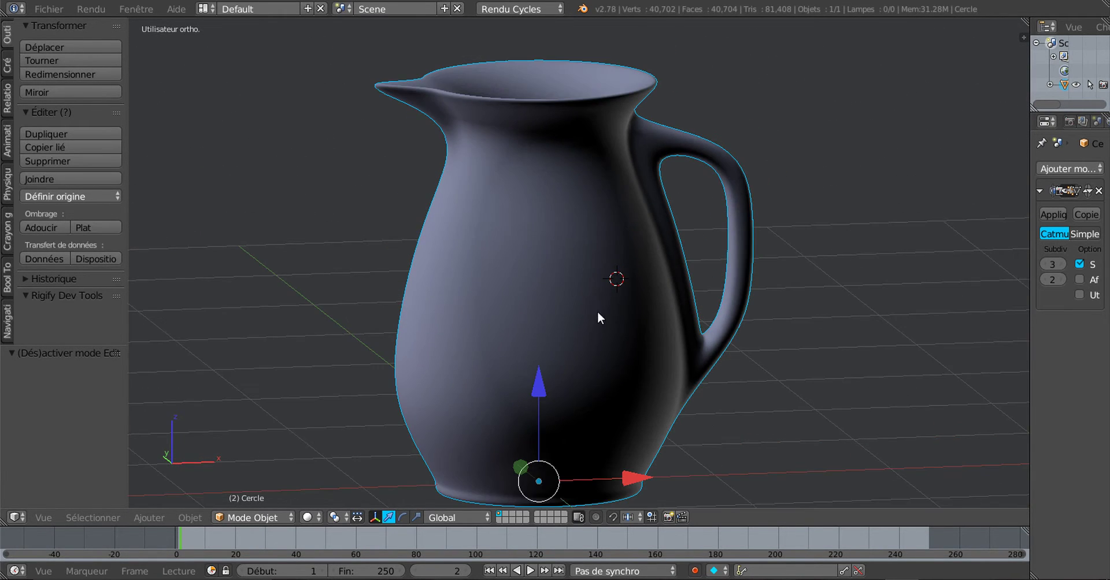
pyautogui.moveTo(598, 312); pyautogui.dragTo(560, 325, button='middle')
pyautogui.scroll(-2, 560, 325)
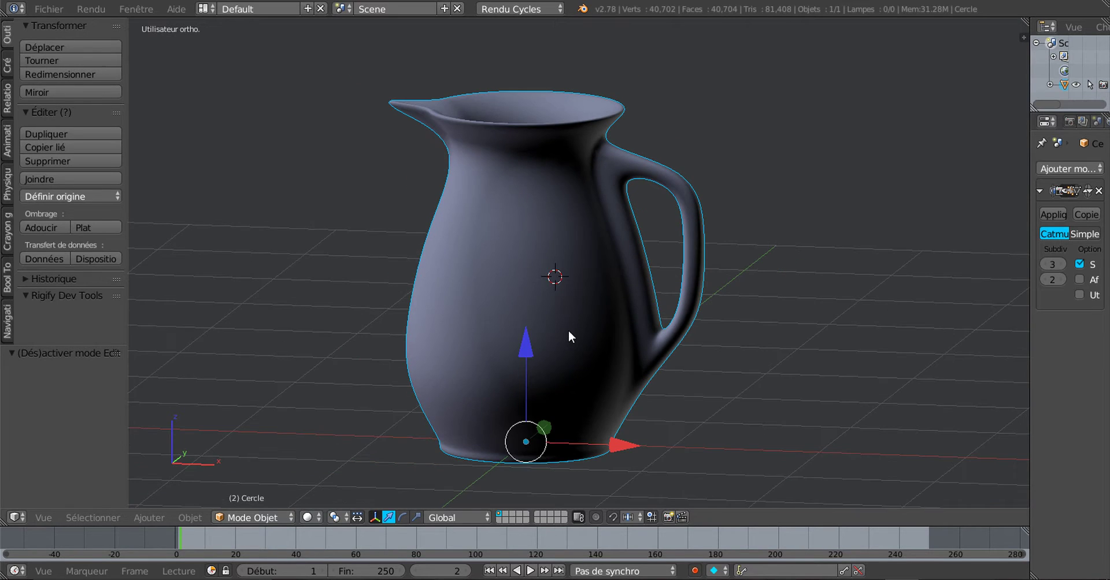
pyautogui.moveTo(581, 331); pyautogui.dragTo(611, 332, button='middle')
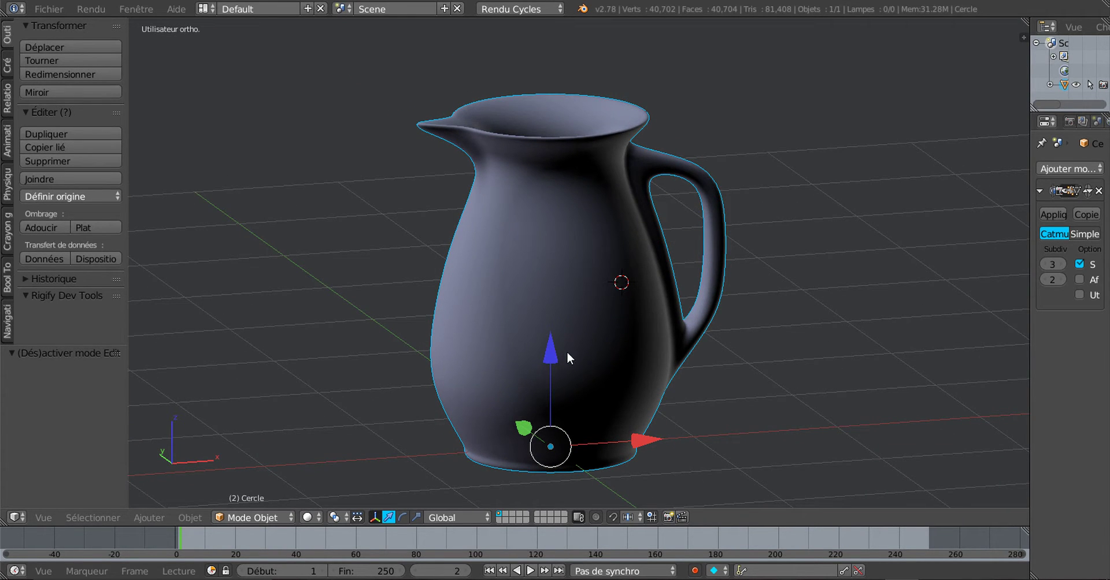
pyautogui.moveTo(710, 336); pyautogui.dragTo(661, 321, button='middle')
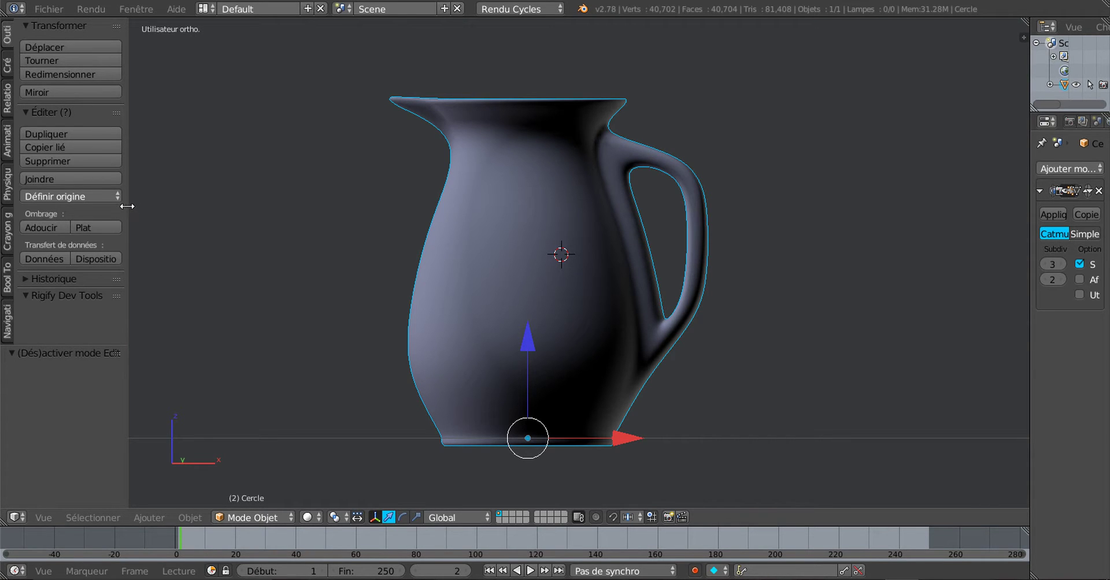
pyautogui.moveTo(405, 260)
pyautogui.mouseDown(button='middle')
pyautogui.moveTo(547, 290)
pyautogui.moveTo(566, 365)
pyautogui.moveTo(596, 361)
pyautogui.moveTo(592, 341)
pyautogui.mouseUp(button='middle')
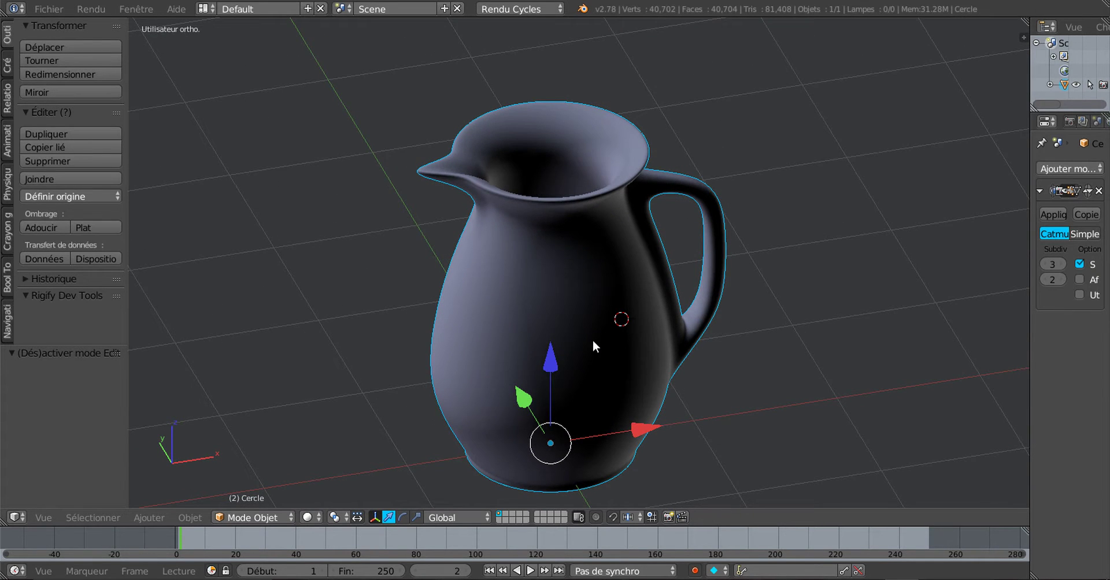
# Examine the pitcher's wireframe, comparing its base mesh in Edit Mode with the subdivided result in Object Mode
pyautogui.press('z')
pyautogui.press('Tab')
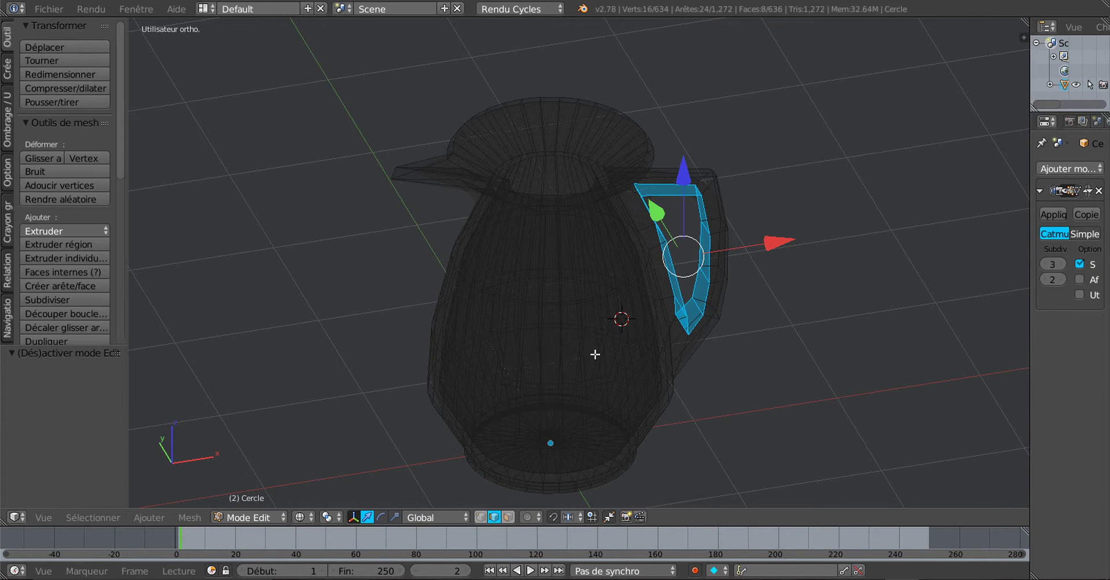
pyautogui.moveTo(595, 354)
pyautogui.mouseDown(button='middle')
pyautogui.moveTo(535, 303)
pyautogui.moveTo(508, 305)
pyautogui.moveTo(639, 324)
pyautogui.moveTo(570, 324)
pyautogui.moveTo(617, 327)
pyautogui.moveTo(608, 343)
pyautogui.mouseUp(button='middle')
pyautogui.scroll(-3, 585, 323)
pyautogui.press('Tab')
pyautogui.scroll(3, 616, 339)
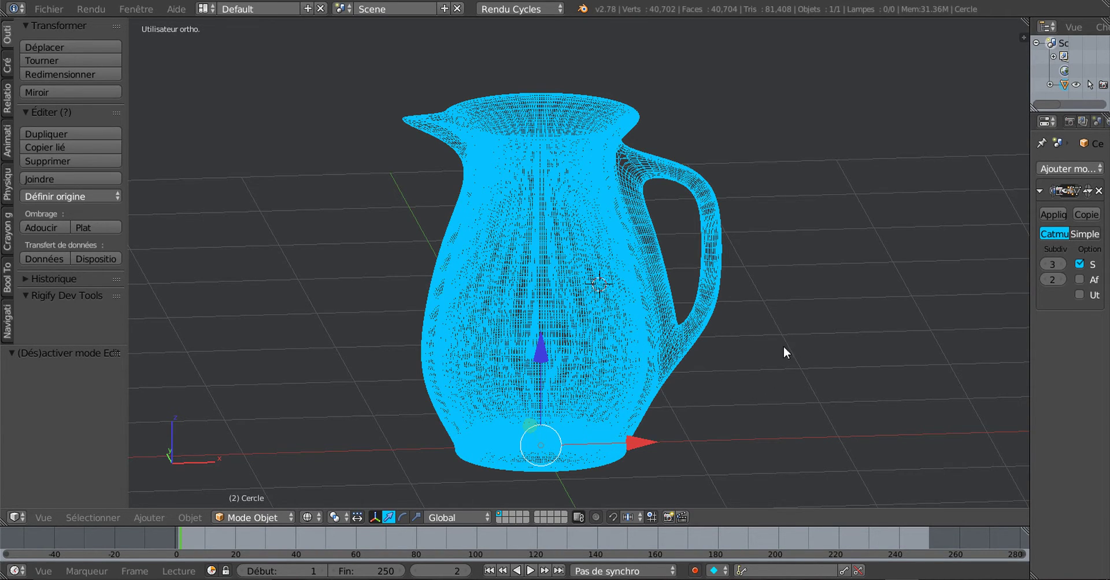
pyautogui.moveTo(782, 351); pyautogui.dragTo(773, 350, button='middle')
pyautogui.press('Tab')
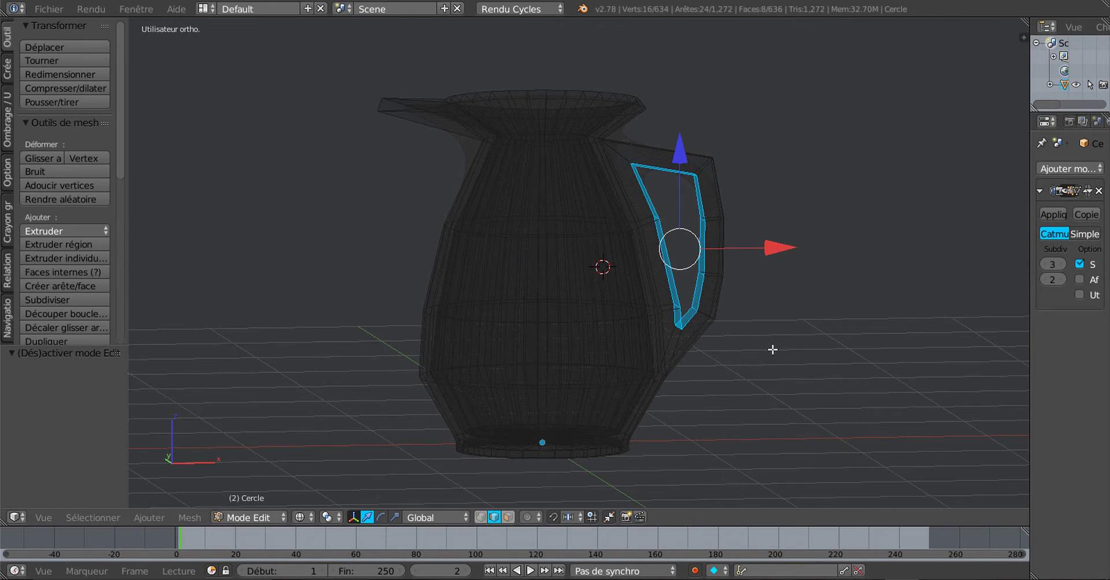
pyautogui.press('Tab')
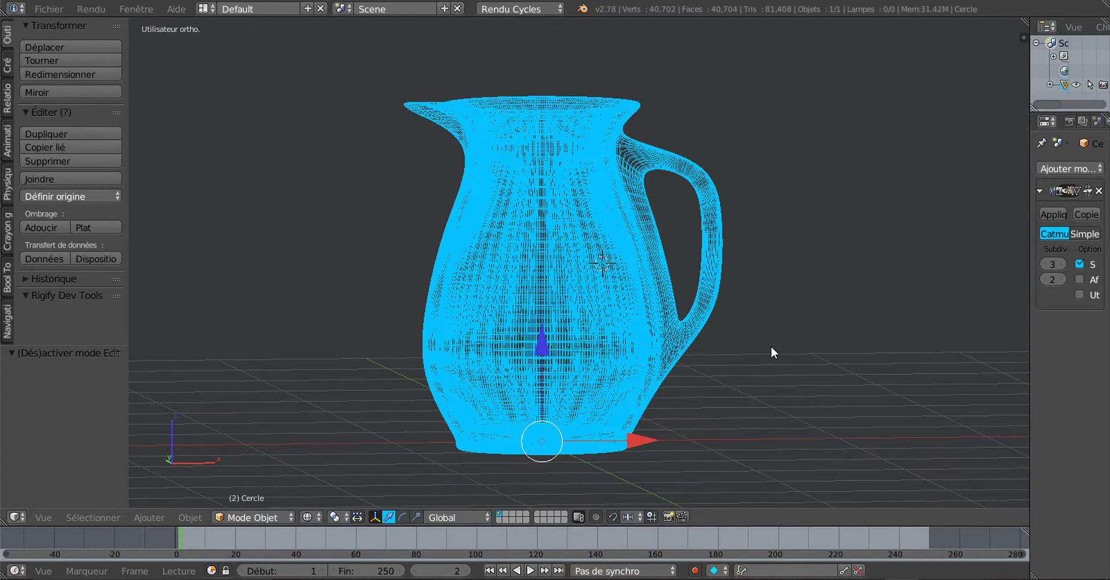
pyautogui.press('z')
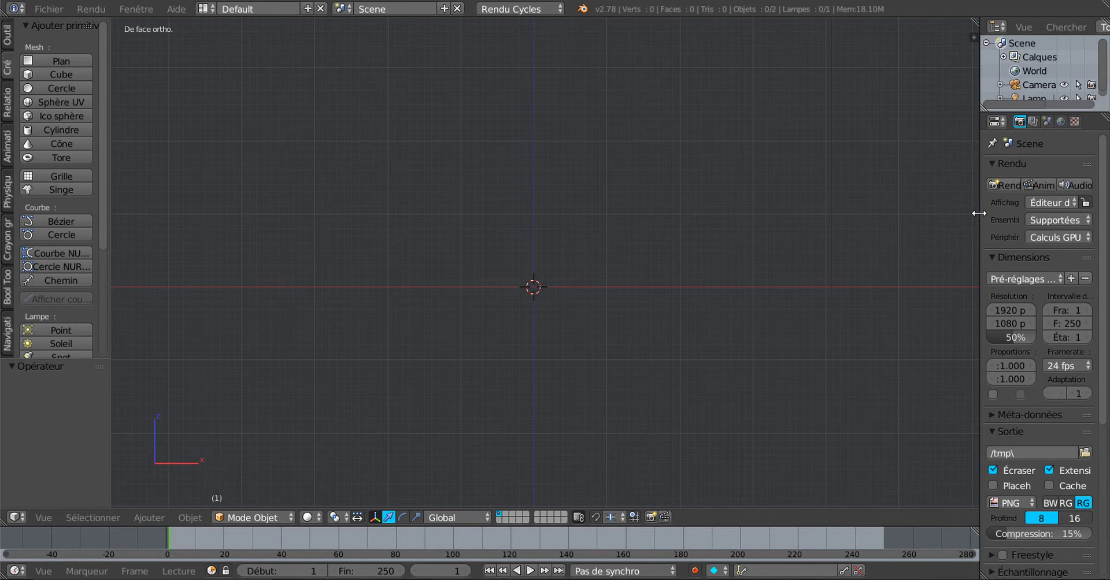
# Widen the 3D viewport and add a mesh circle with 32 vertices and radius 1 at the origin, seen from above
pyautogui.moveTo(981, 213); pyautogui.dragTo(1006, 211)
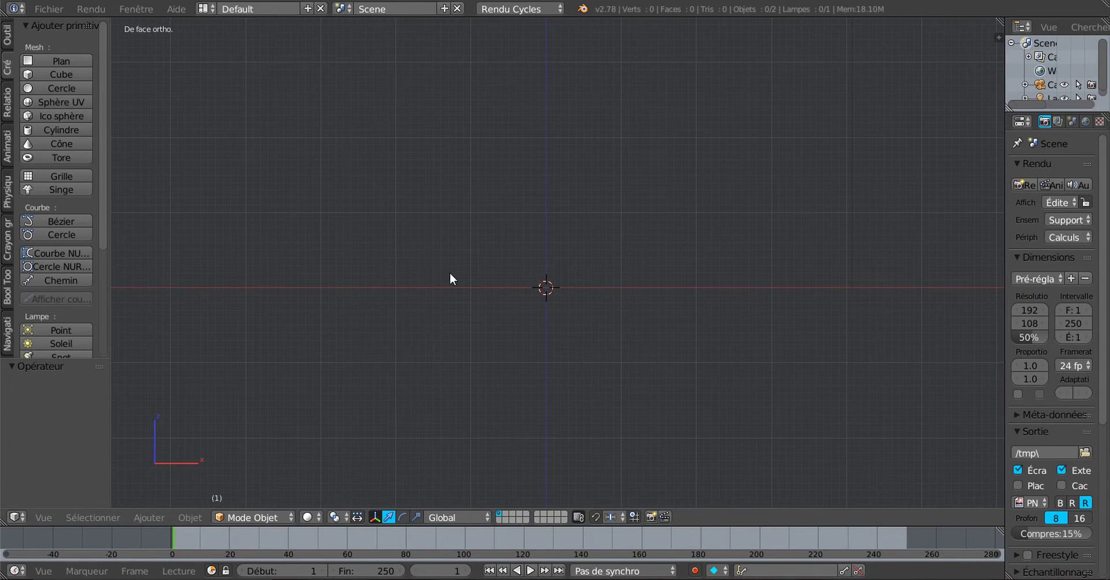
pyautogui.scroll(1, 484, 287)
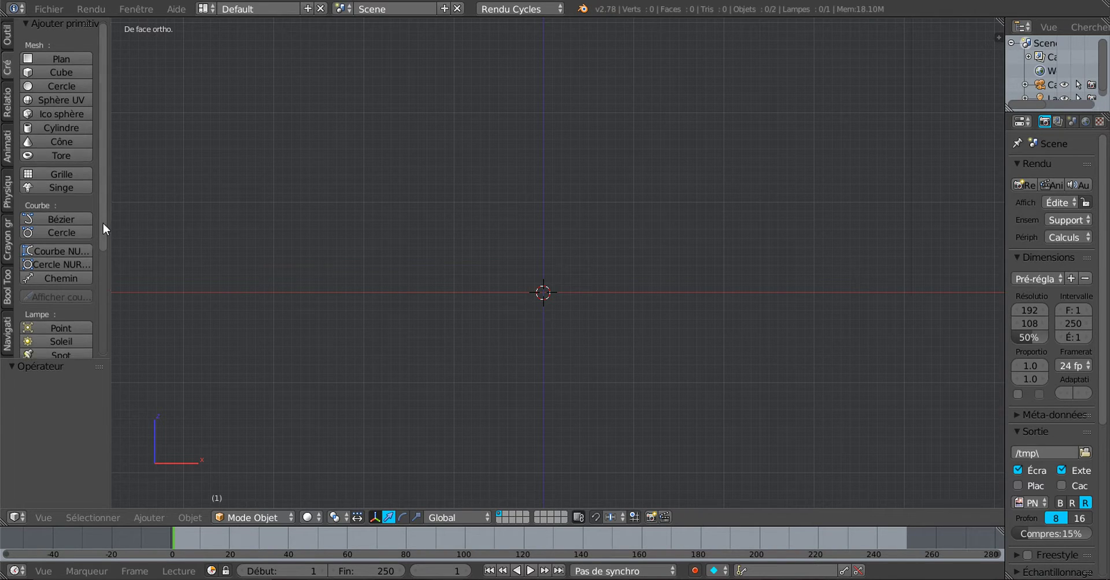
pyautogui.scroll(-1, 104, 217)
pyautogui.scroll(1, 105, 173)
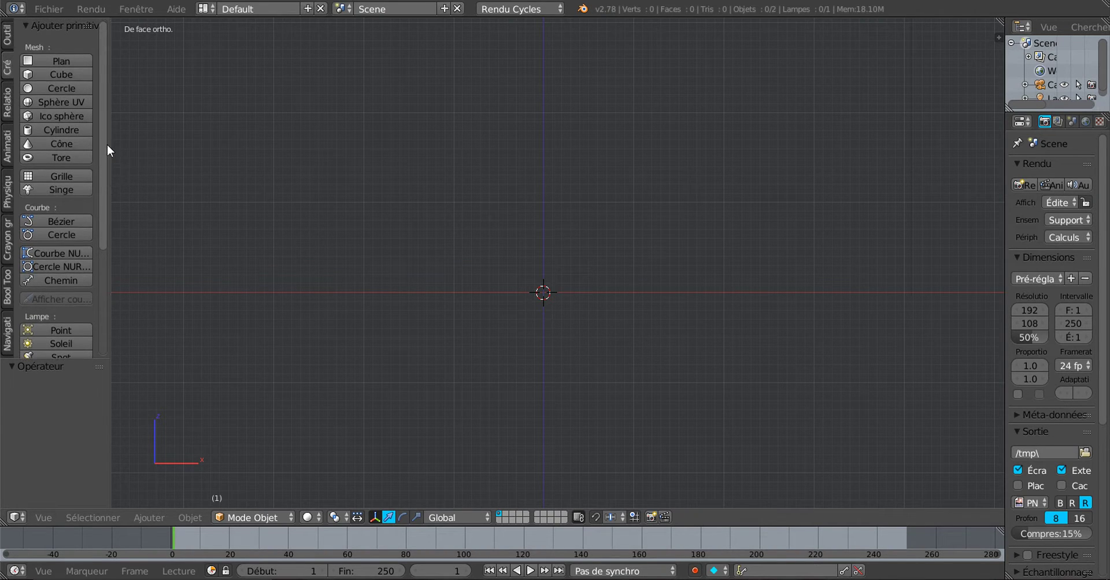
pyautogui.click(50, 88)
pyautogui.scroll(-1, 518, 352)
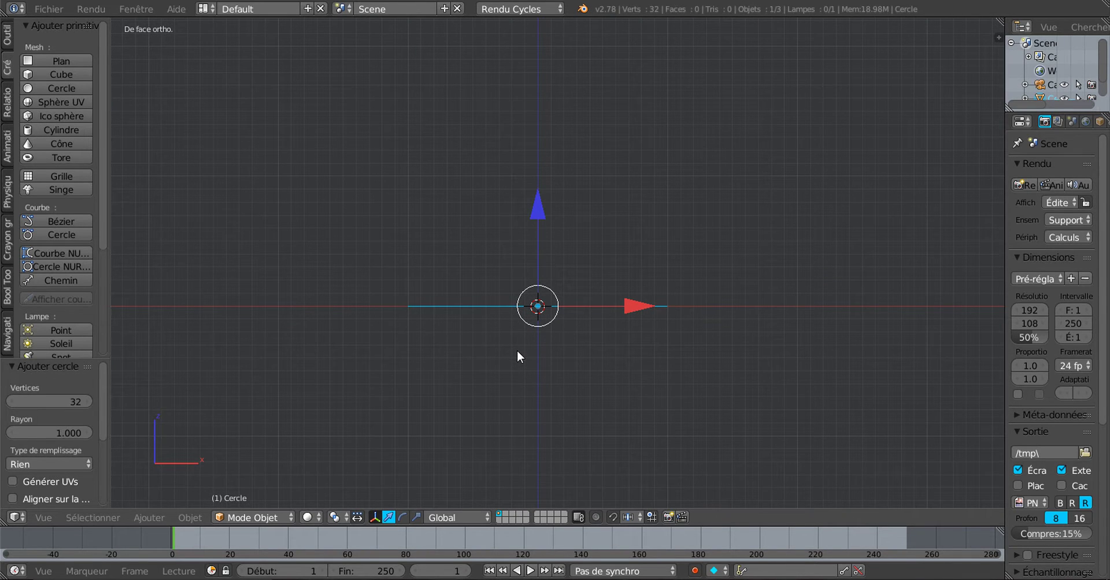
pyautogui.press('KP_7')
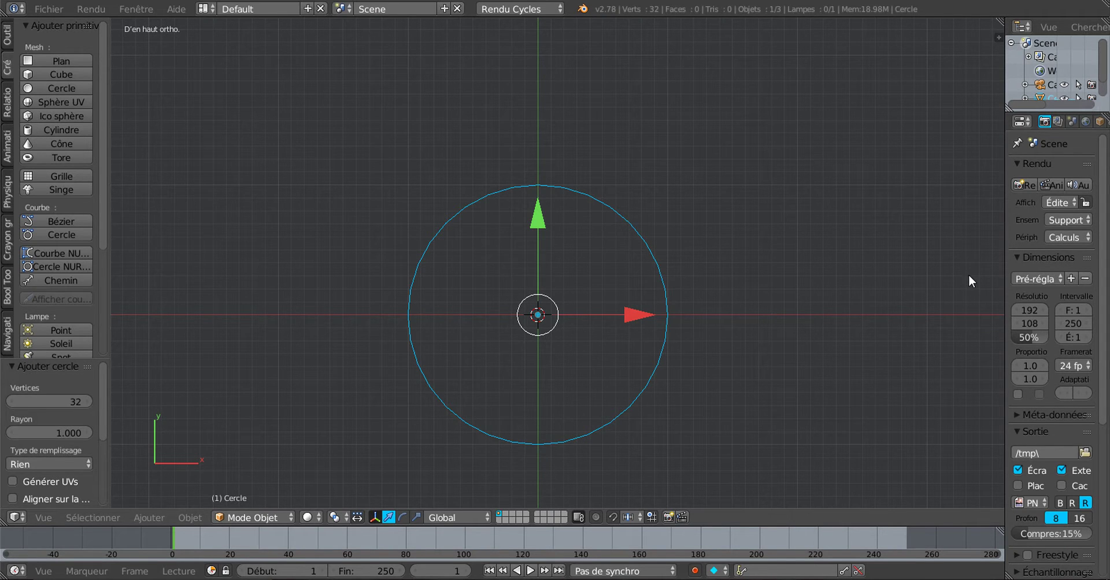
# Start the Screencast Keys display and collapse the view's properties sidebar
pyautogui.press('n')
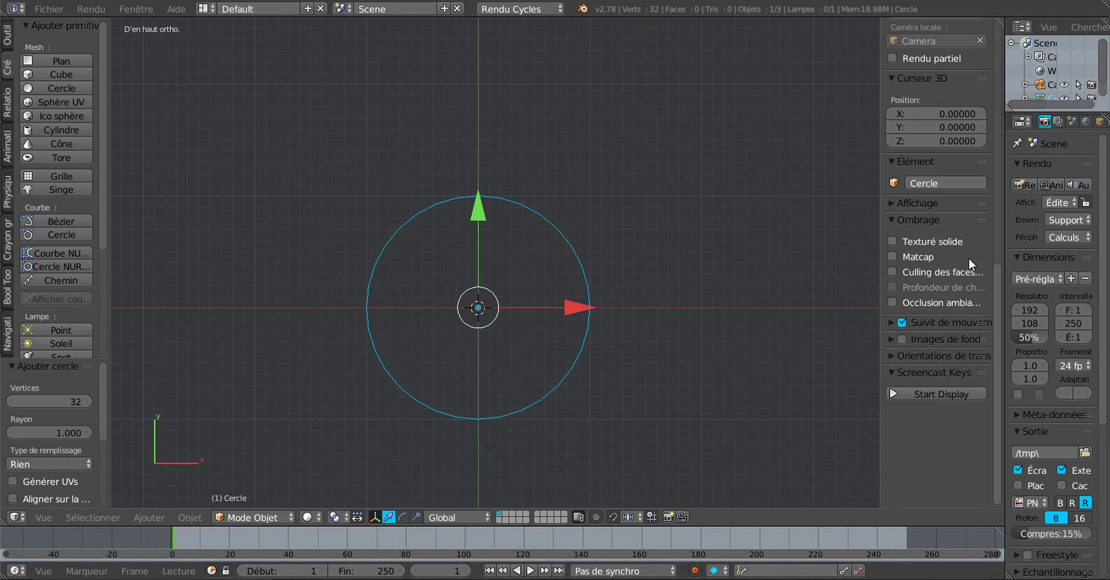
pyautogui.click(947, 395)
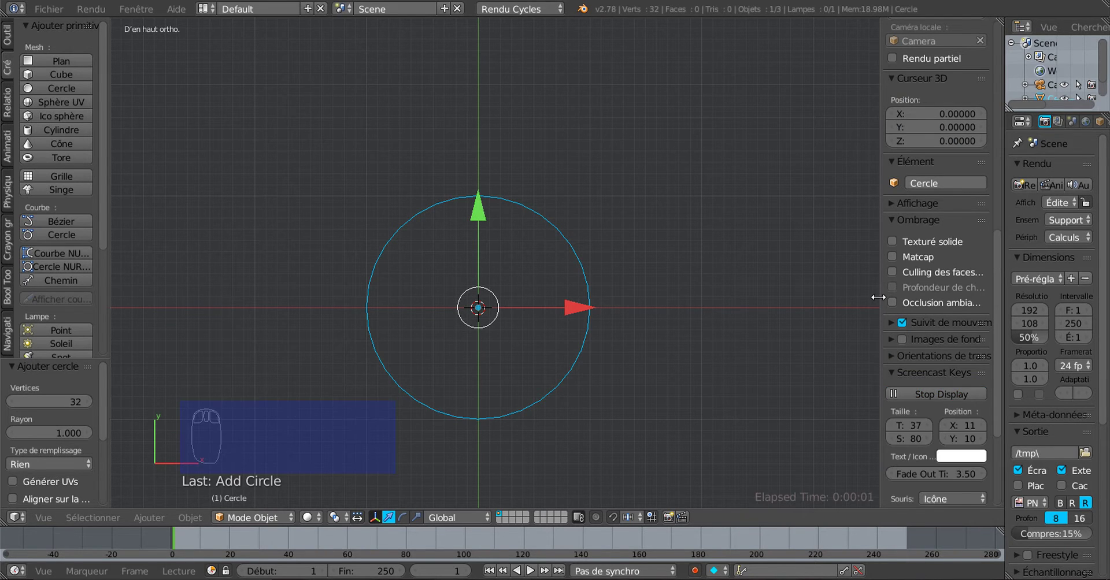
pyautogui.moveTo(878, 297); pyautogui.dragTo(983, 298)
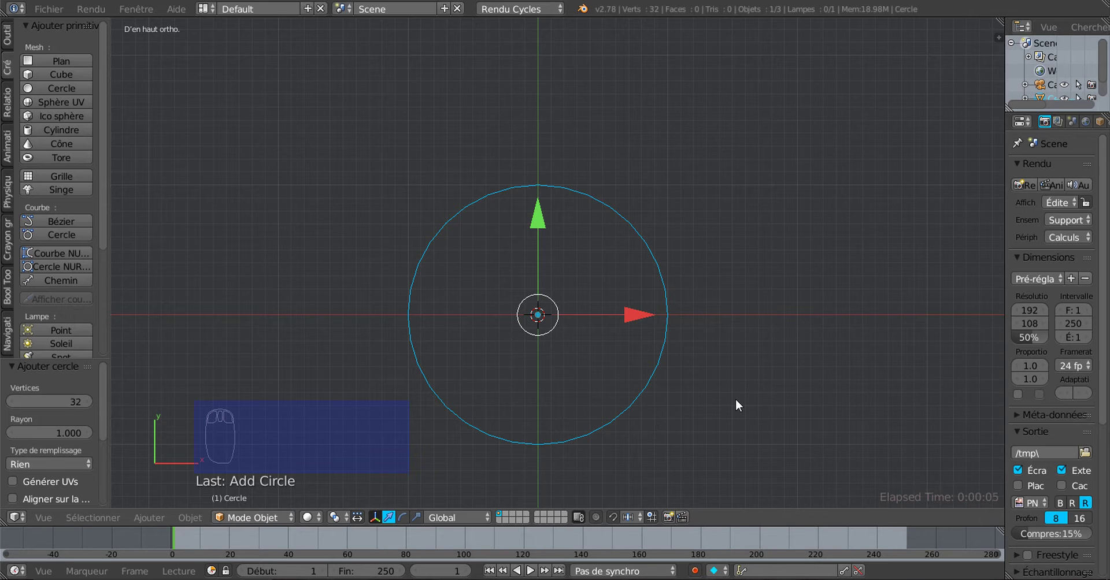
# In Edit Mode, extrude the circle's edge and scale it to 0 at the centre to fill the base, keeping solid shading
pyautogui.press('Tab')
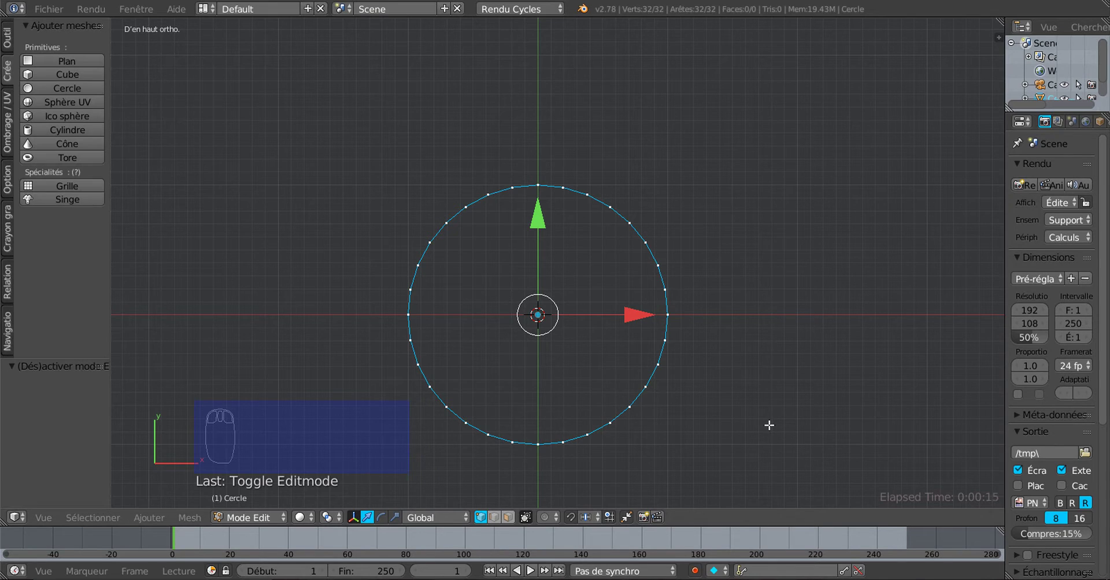
pyautogui.press('e')
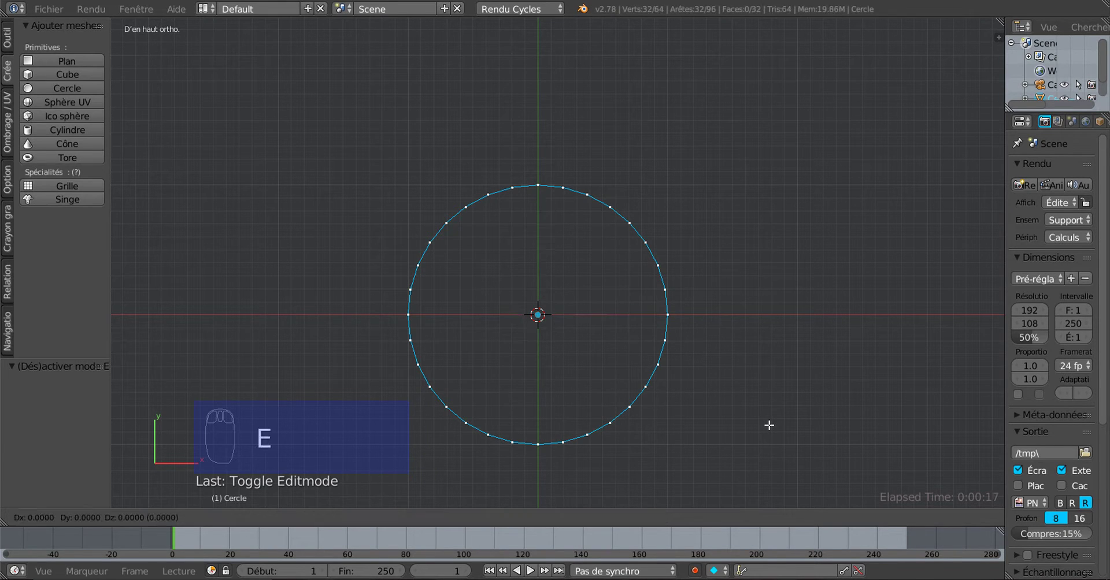
pyautogui.press('s')
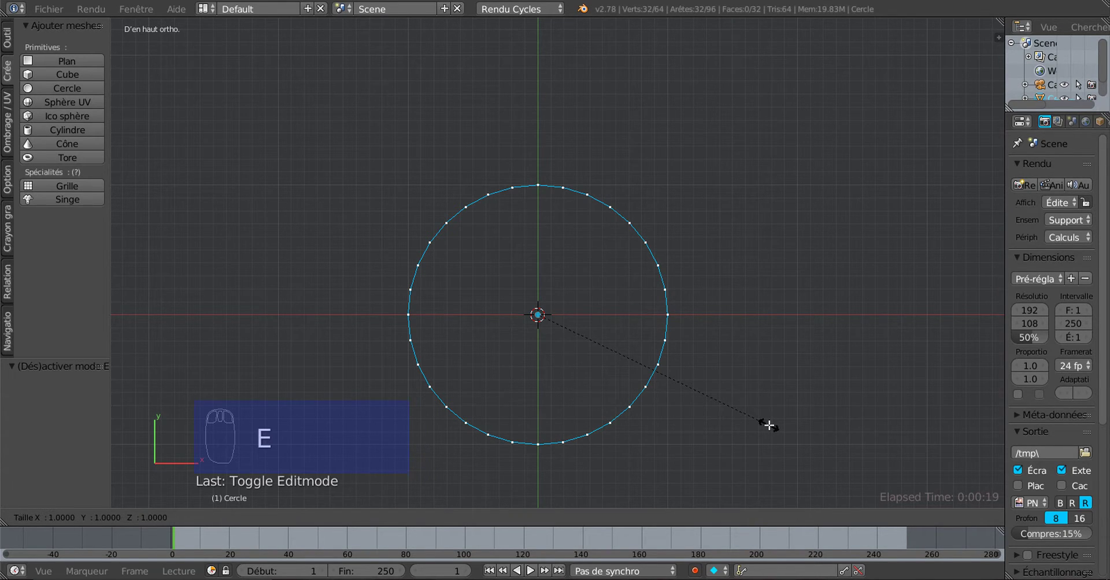
pyautogui.press('0')
pyautogui.press('Return')
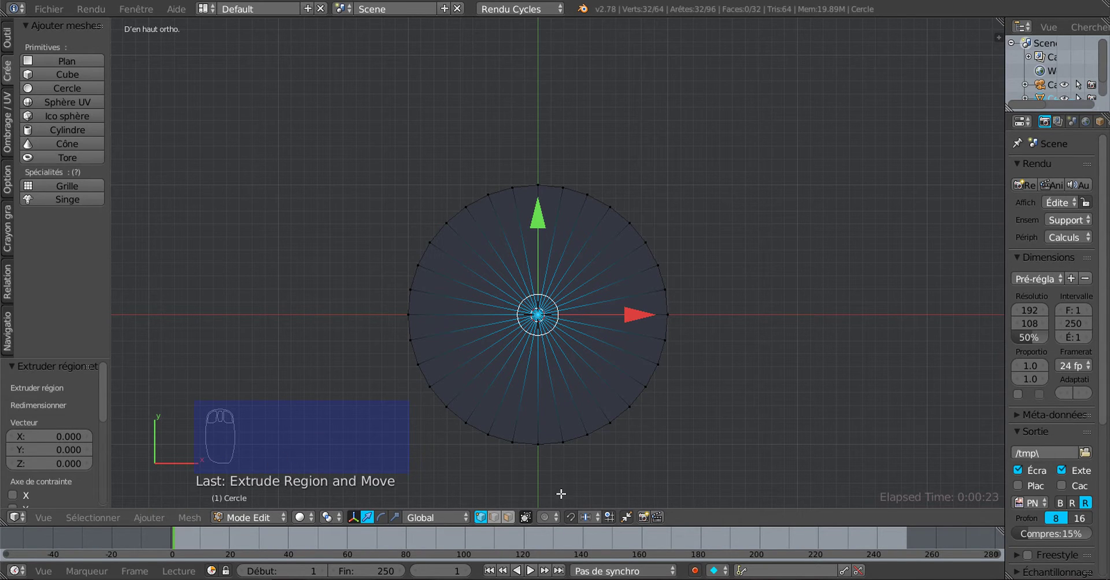
pyautogui.press('z')
pyautogui.press('z')
pyautogui.press('z')
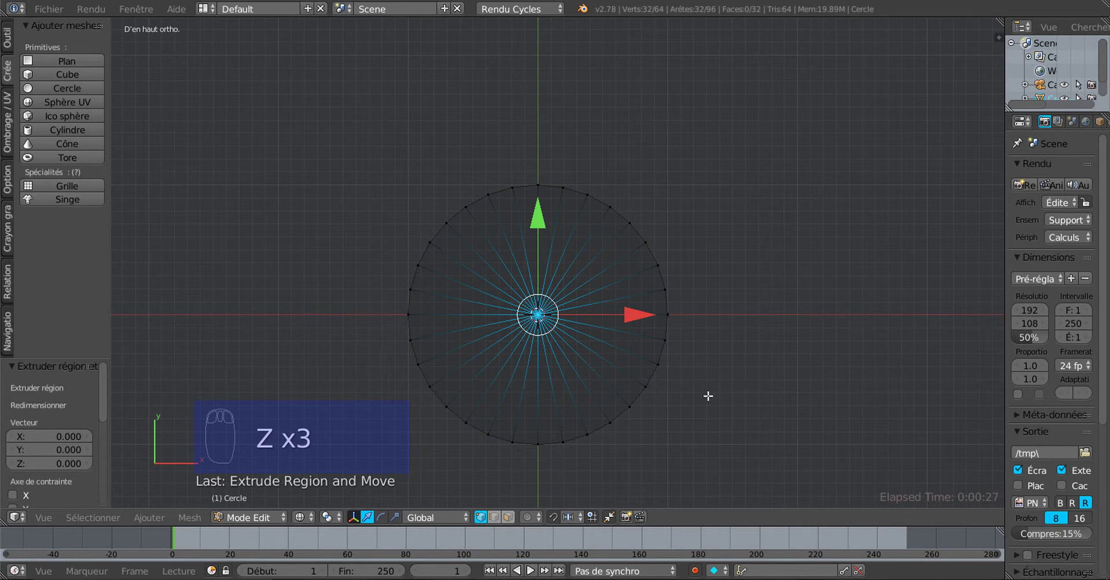
pyautogui.press('z')
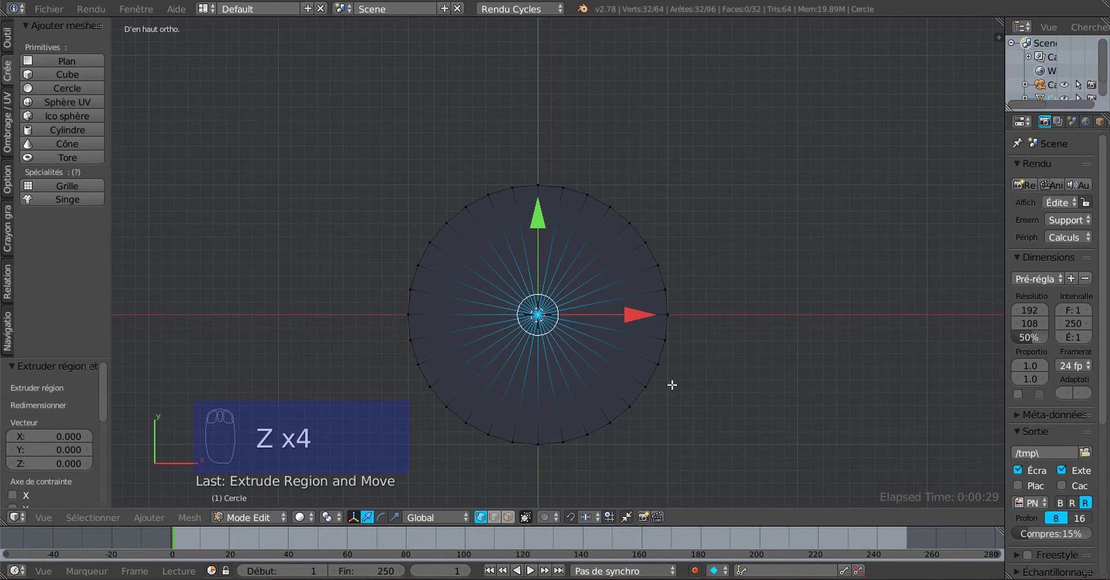
# In front view, extrude the base's outer edge loop 1.409 upward along Z and scale the new ring by about 1.406
pyautogui.keyDown('alt'); pyautogui.rightClick(669, 323); pyautogui.keyUp('alt')
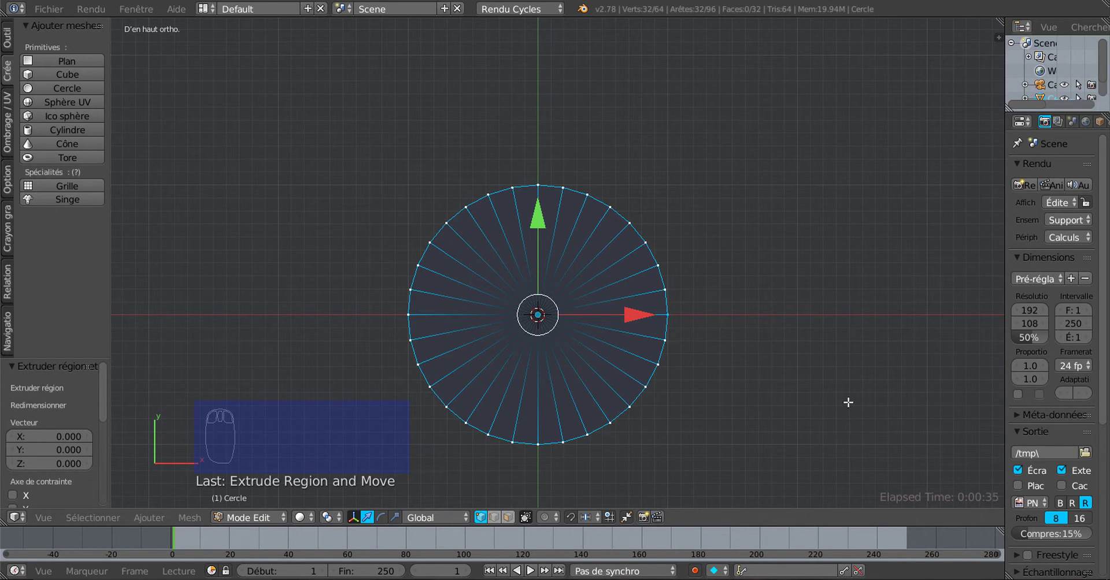
pyautogui.press('KP_1')
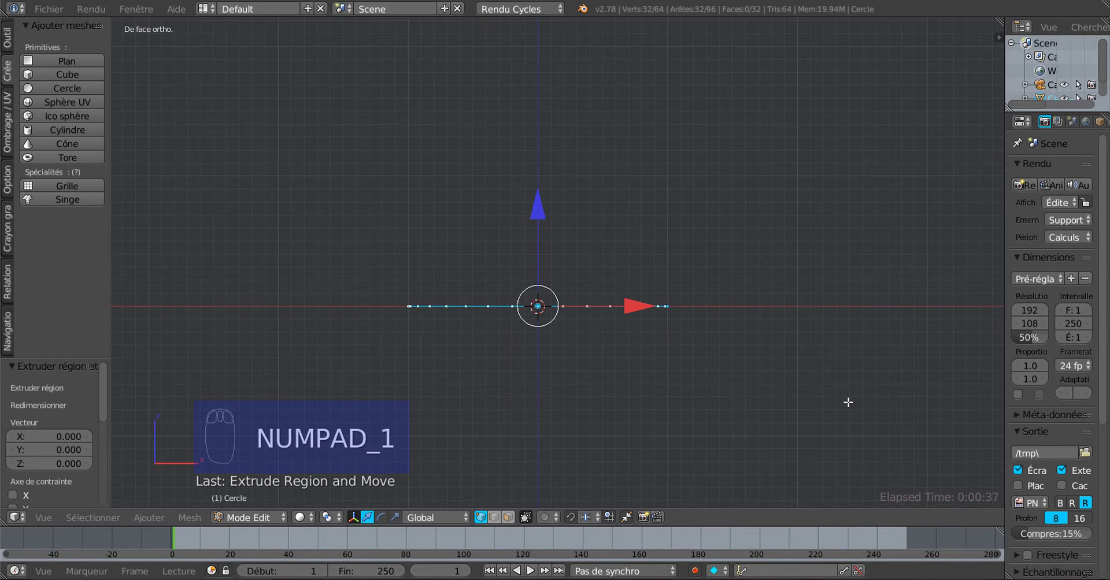
pyautogui.scroll(-1, 848, 402)
pyautogui.scroll(1, 748, 364)
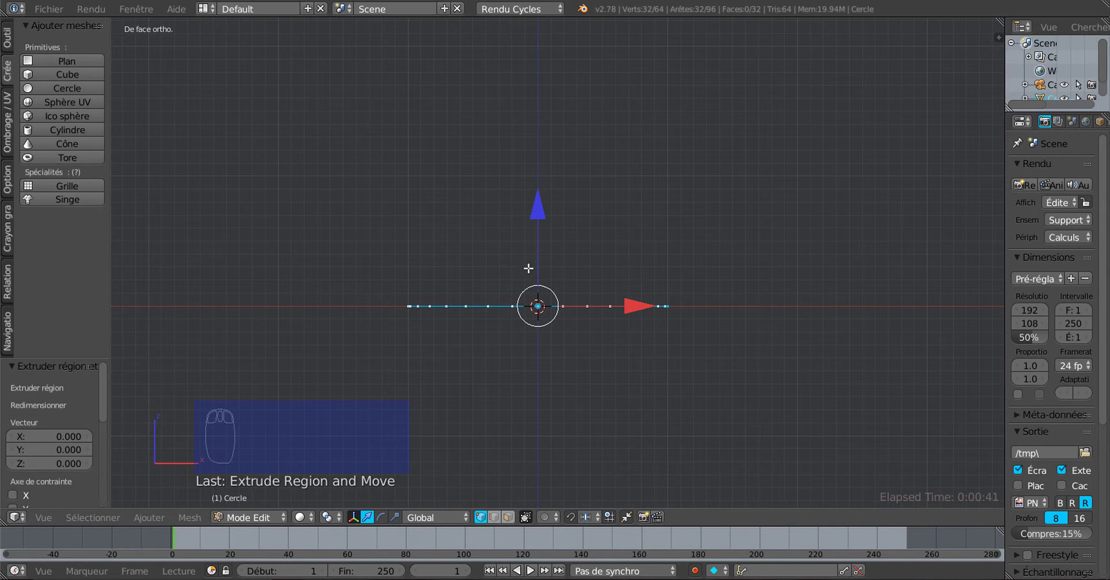
pyautogui.moveTo(605, 321); pyautogui.dragTo(634, 409, button='middle')
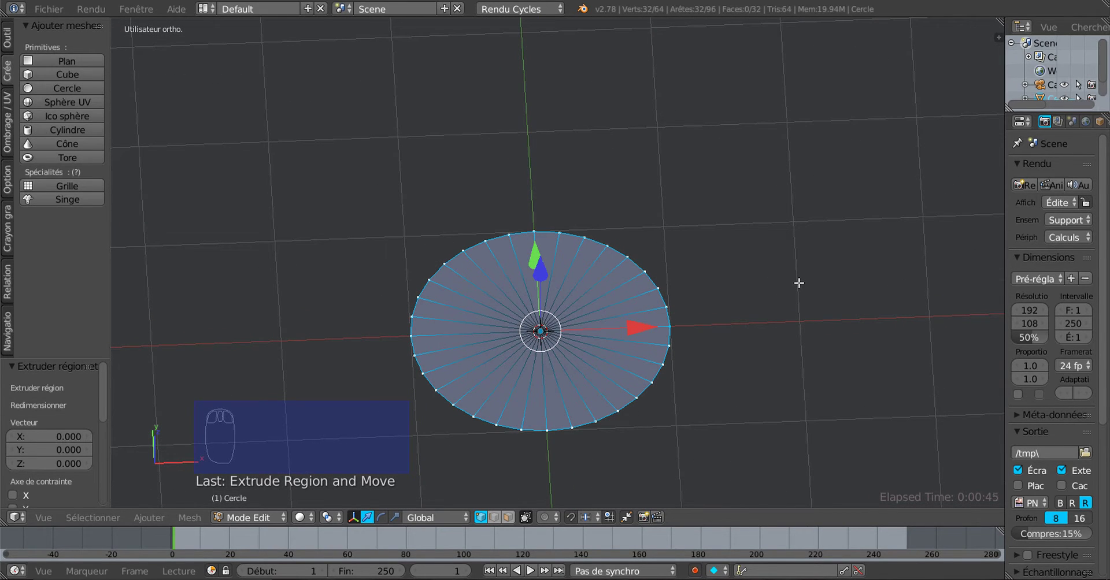
pyautogui.press('KP_1')
pyautogui.scroll(-2, 799, 283)
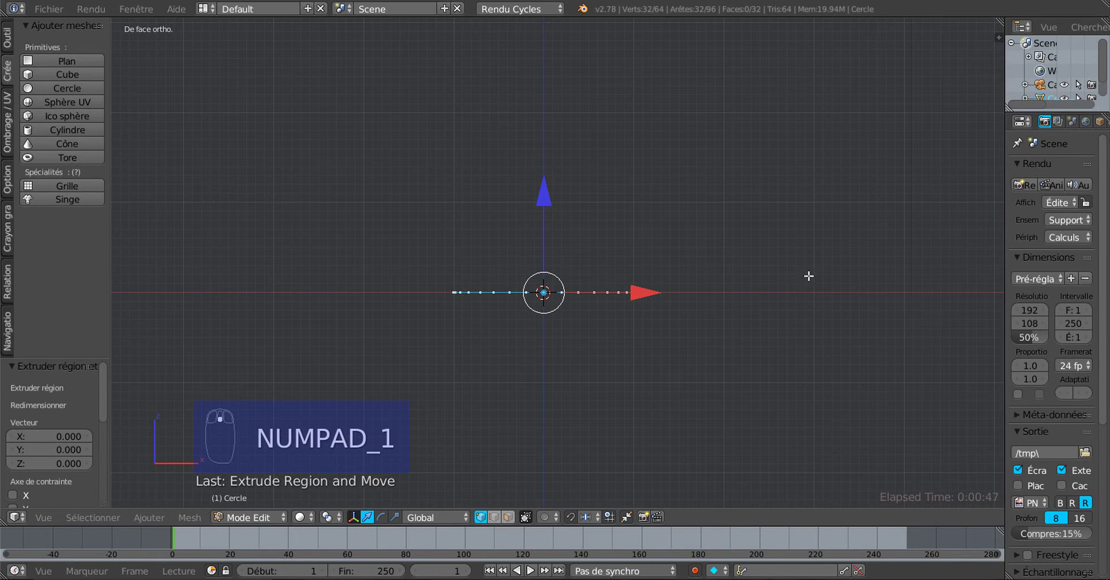
pyautogui.keyDown('shift'); pyautogui.moveTo(806, 275); pyautogui.dragTo(812, 328, button='middle'); pyautogui.keyUp('shift')
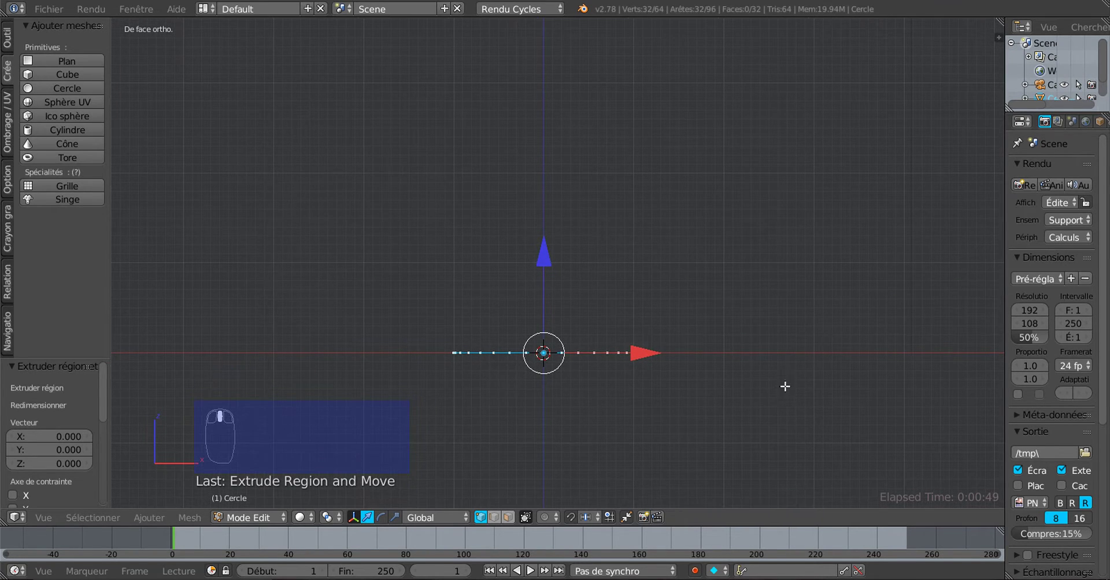
pyautogui.keyDown('shift'); pyautogui.moveTo(649, 415); pyautogui.dragTo(649, 421, button='middle'); pyautogui.keyUp('shift')
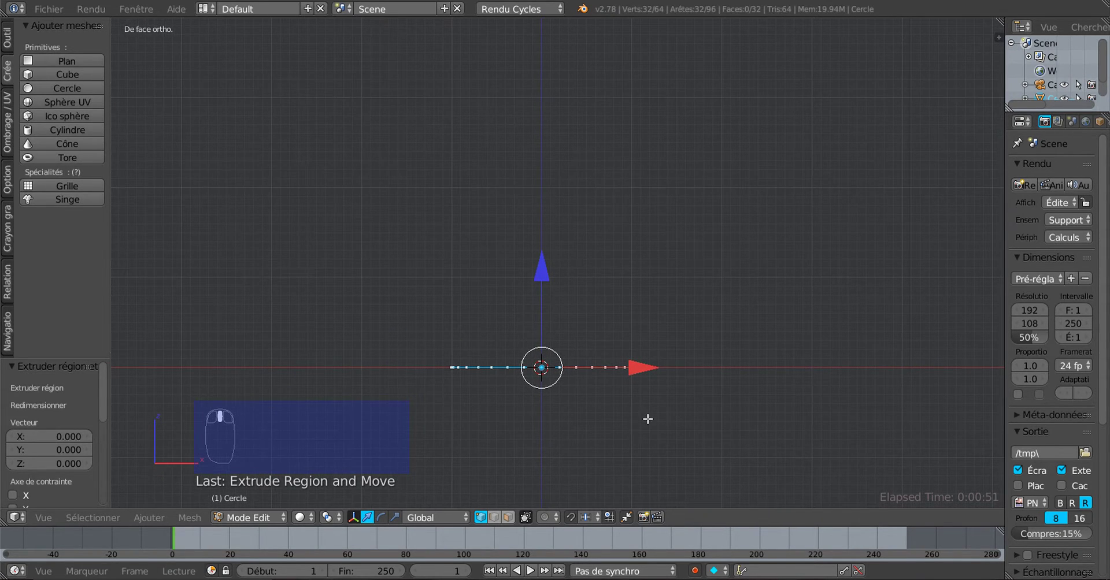
pyautogui.press('e')
pyautogui.rightClick(583, 443)
pyautogui.moveTo(542, 271); pyautogui.dragTo(556, 154)
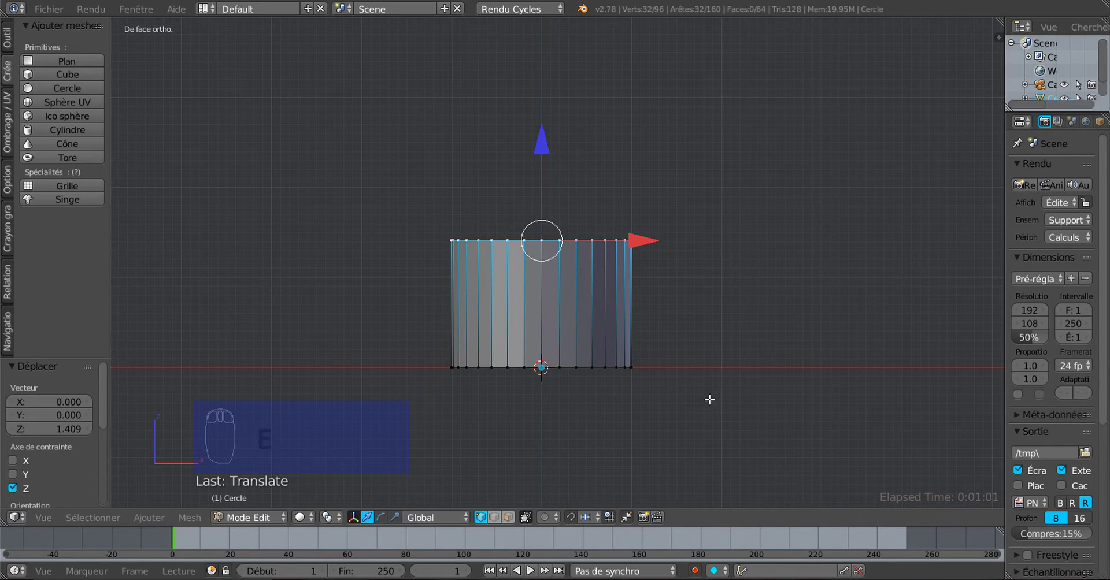
pyautogui.press('s')
pyautogui.click(772, 398)
# Extrude the body's upper edge ring 2.239 upward along Z and scale the new ring by 0.689
pyautogui.scroll(-2, 771, 399)
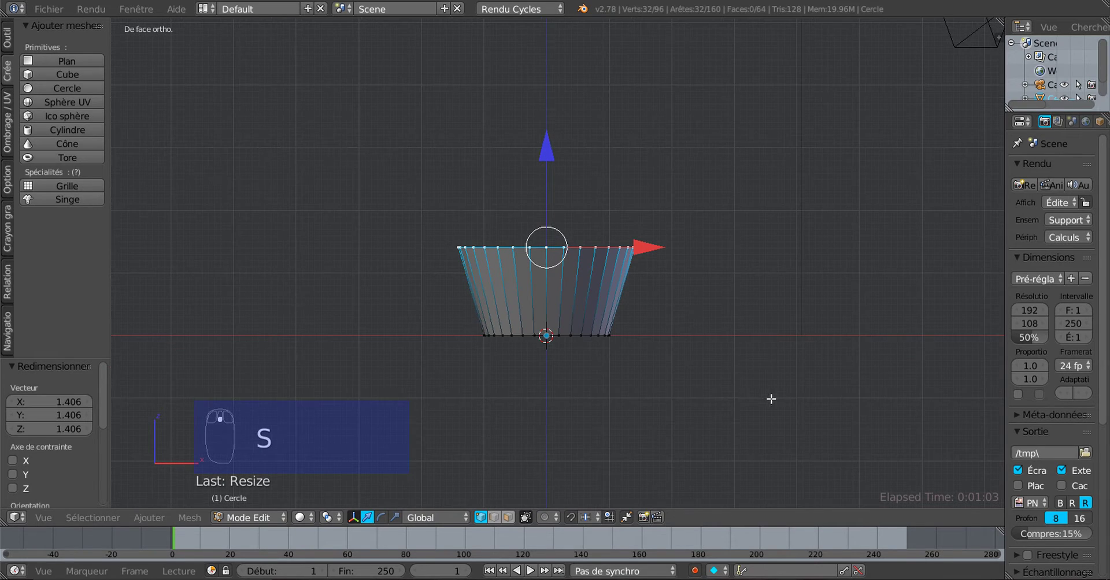
pyautogui.keyDown('shift'); pyautogui.moveTo(748, 360); pyautogui.dragTo(743, 400, button='middle'); pyautogui.keyUp('shift')
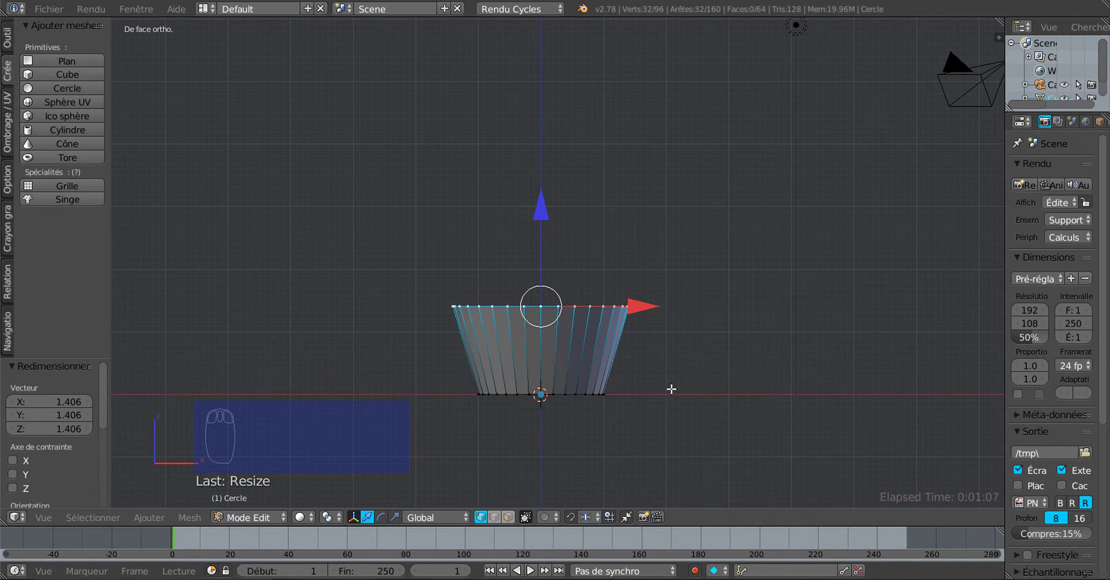
pyautogui.press('e')
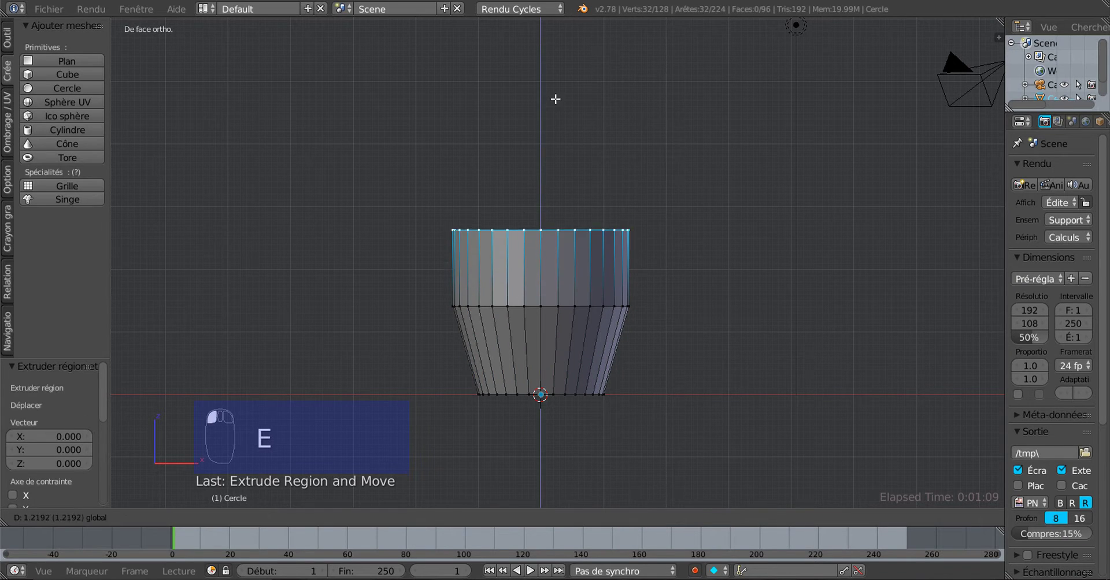
pyautogui.click(556, 76)
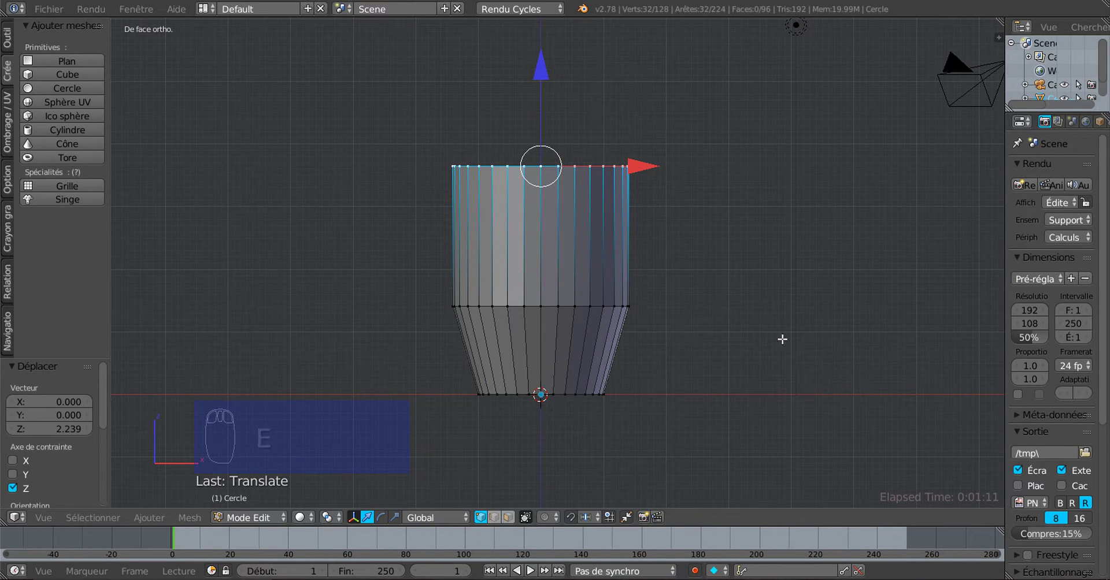
pyautogui.press('s')
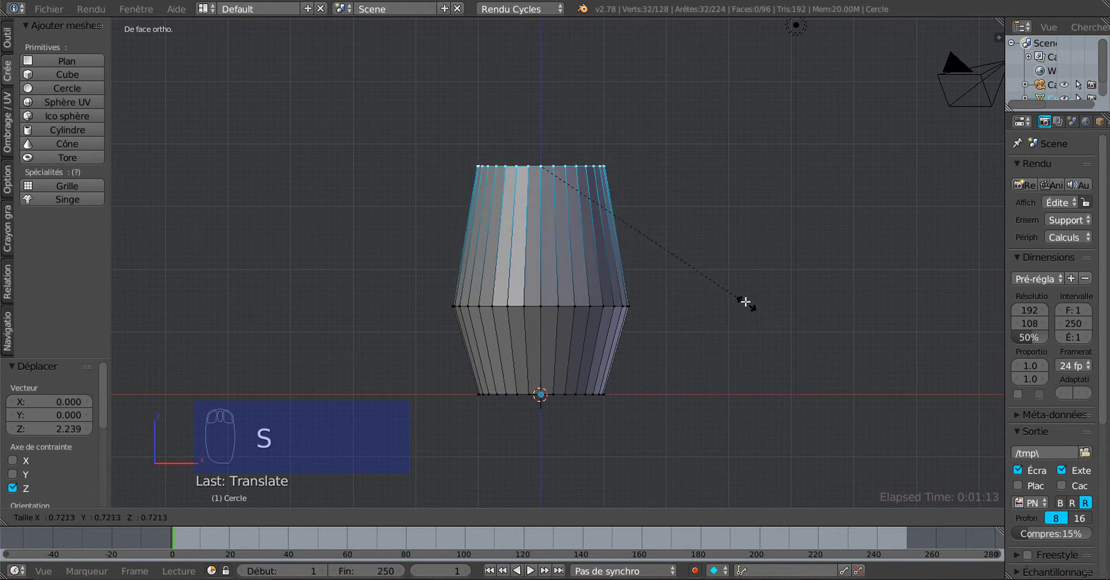
pyautogui.click(739, 295)
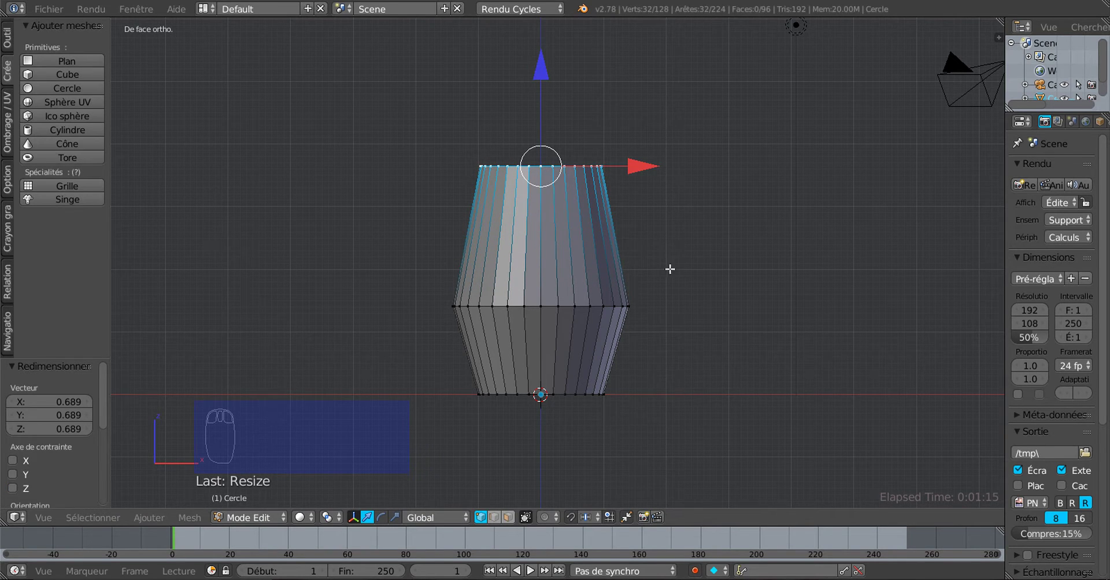
# Extrude the narrowed top ring 0.665 upward along Z and scale it by 1.454 to form a flared rim
pyautogui.keyDown('shift'); pyautogui.moveTo(669, 266); pyautogui.dragTo(689, 327, button='middle'); pyautogui.keyUp('shift')
pyautogui.press('e')
pyautogui.click(640, 324)
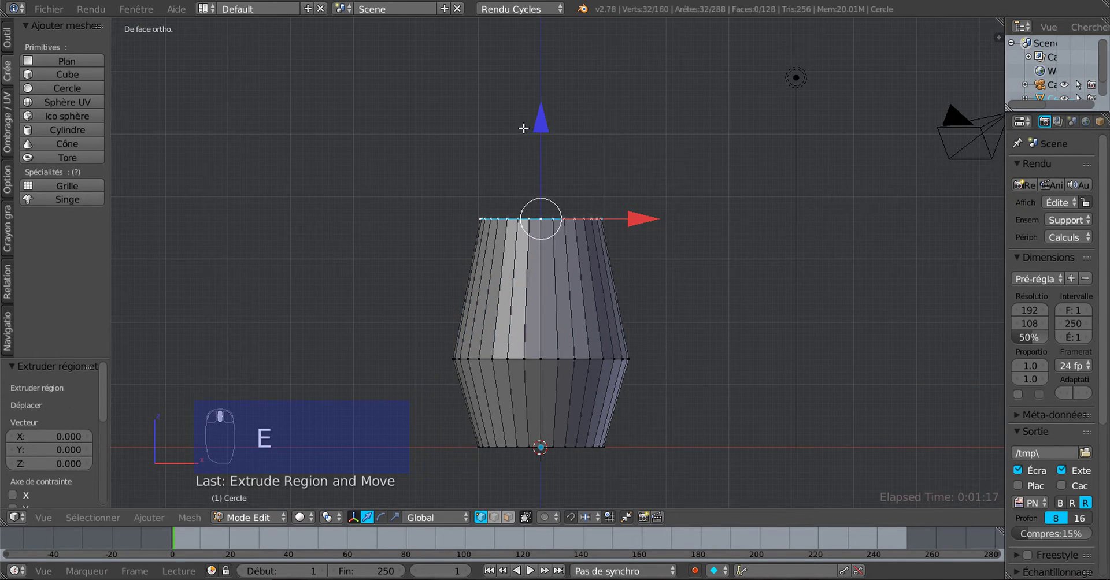
pyautogui.moveTo(546, 113); pyautogui.dragTo(553, 81)
pyautogui.press('s')
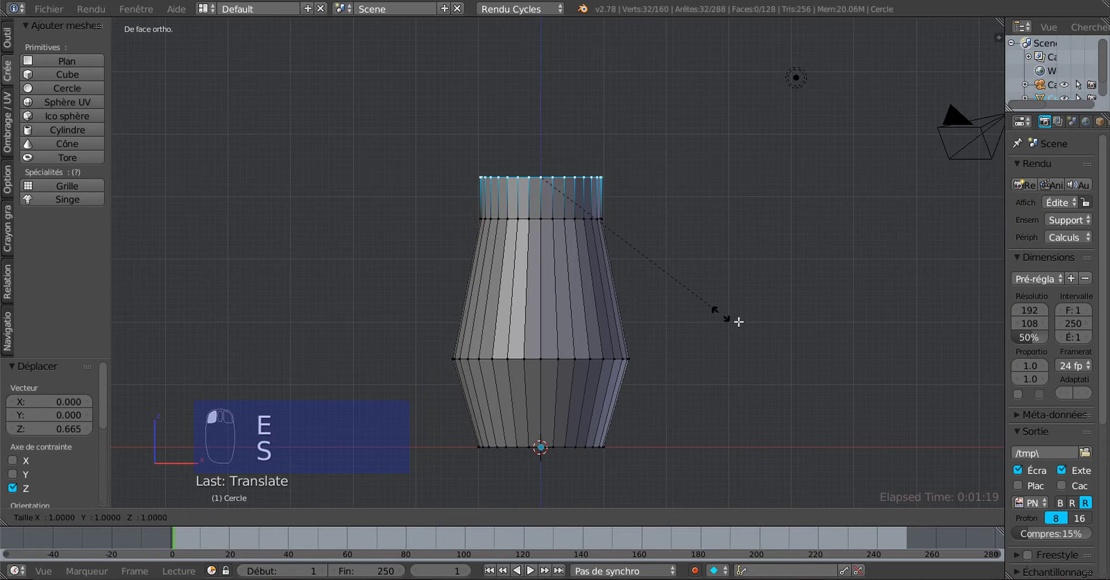
pyautogui.click(817, 353)
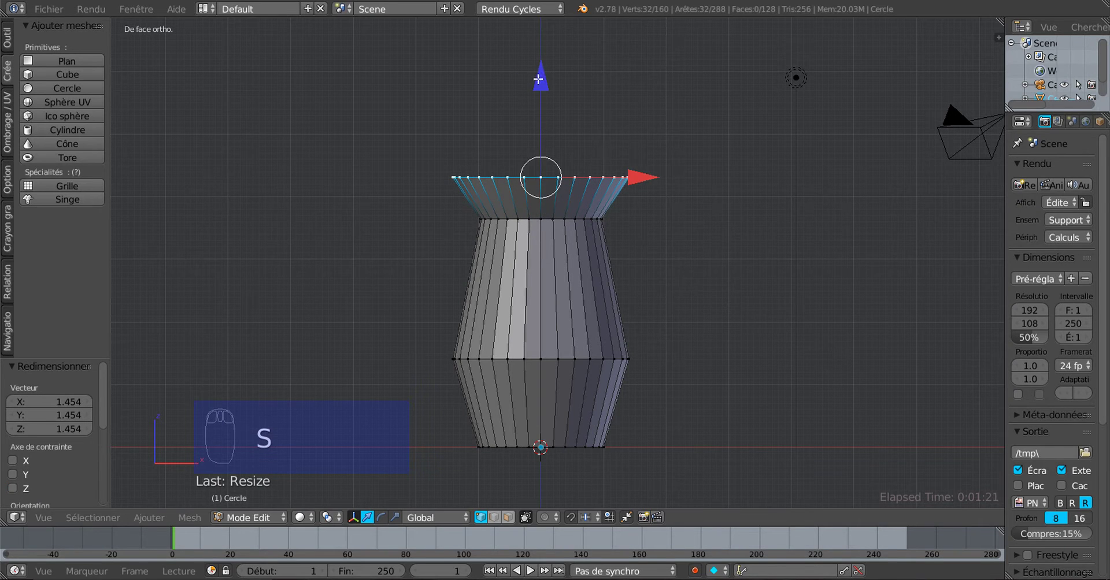
# Lower the flared rim by 0.144 along Z and scale it by 0.878
pyautogui.moveTo(536, 80); pyautogui.dragTo(538, 86)
pyautogui.press('s')
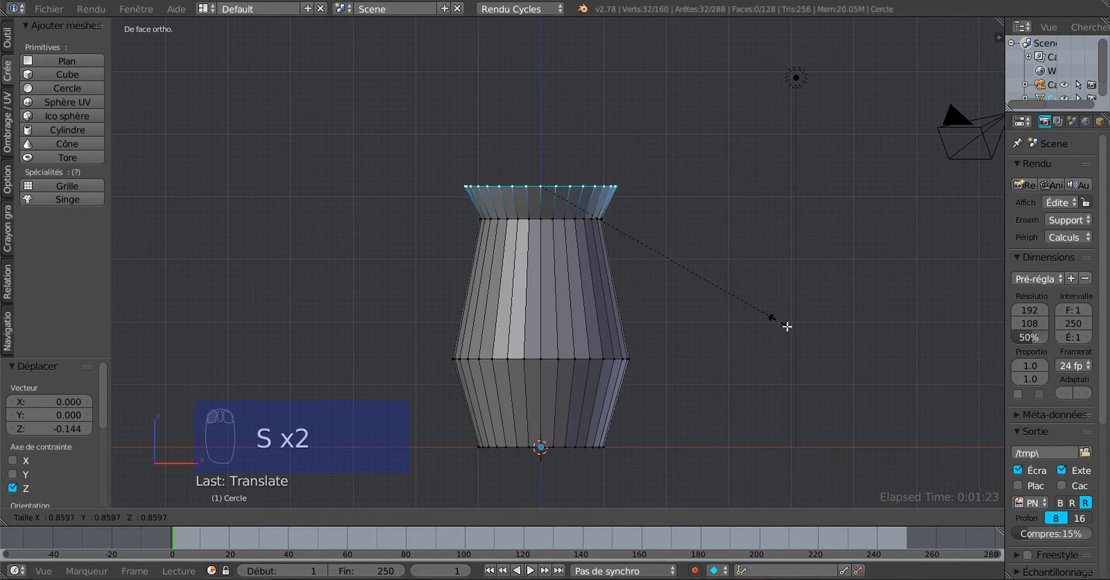
pyautogui.click(778, 328)
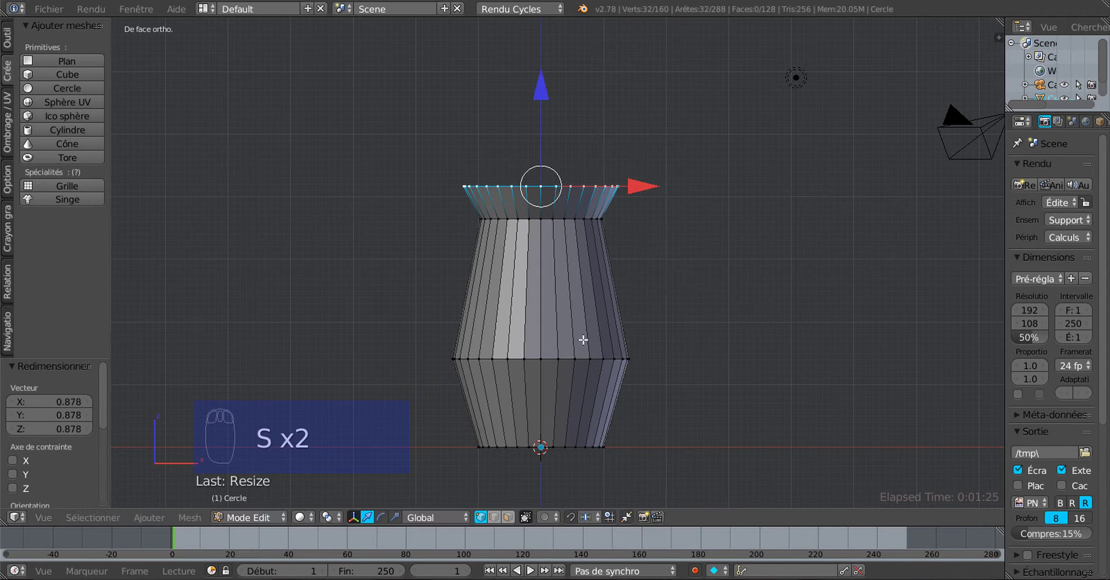
# Select the neck's edge loop just below the rim and scale it by 0.874
pyautogui.scroll(-2, 587, 399)
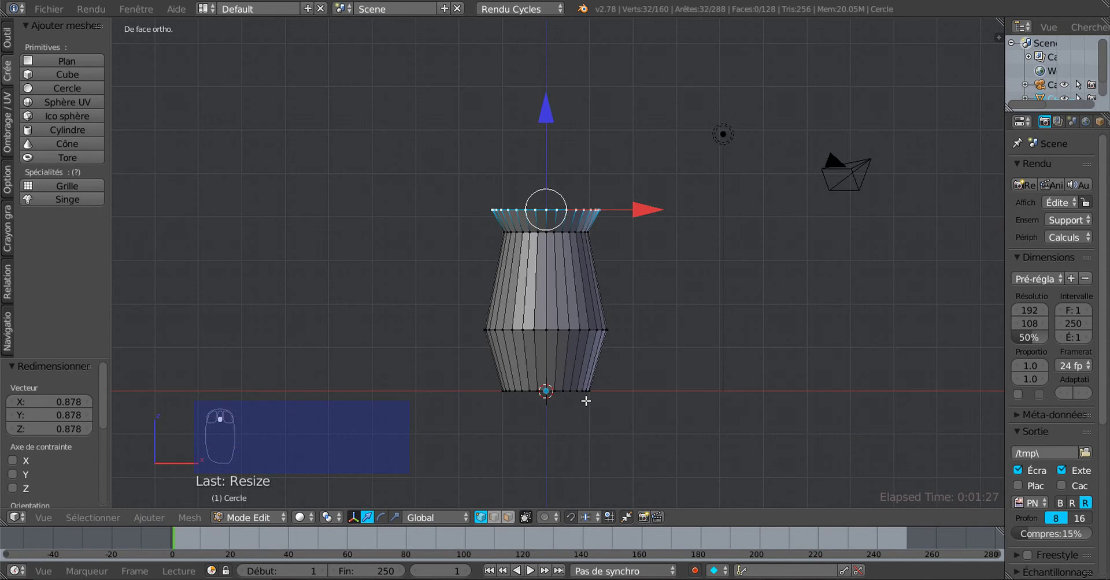
pyautogui.scroll(1, 549, 306)
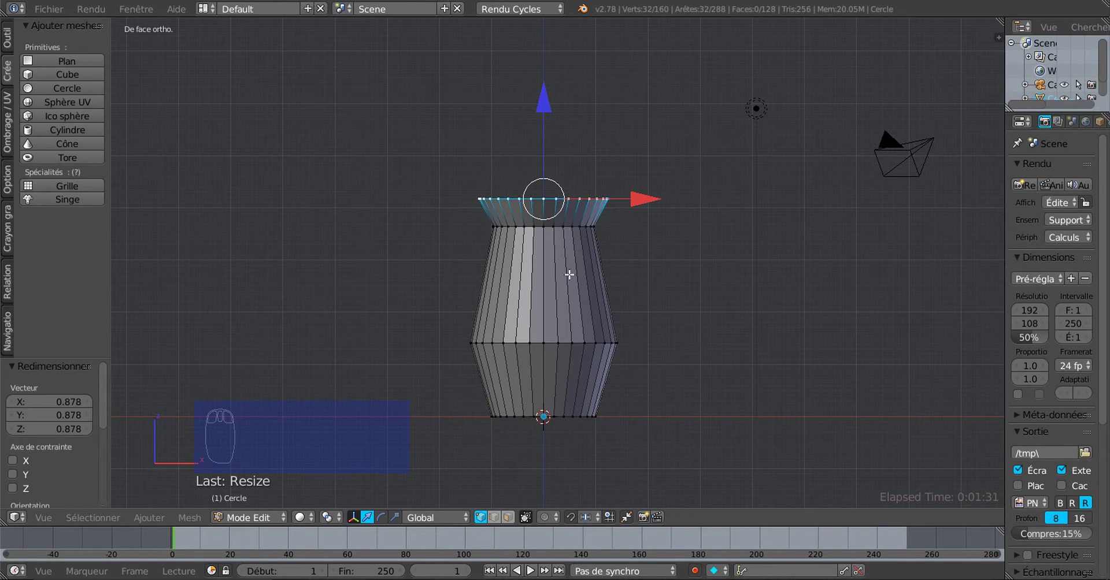
pyautogui.keyDown('alt'); pyautogui.rightClick(557, 230); pyautogui.keyUp('alt')
pyautogui.keyDown('alt'); pyautogui.rightClick(561, 228); pyautogui.keyUp('alt')
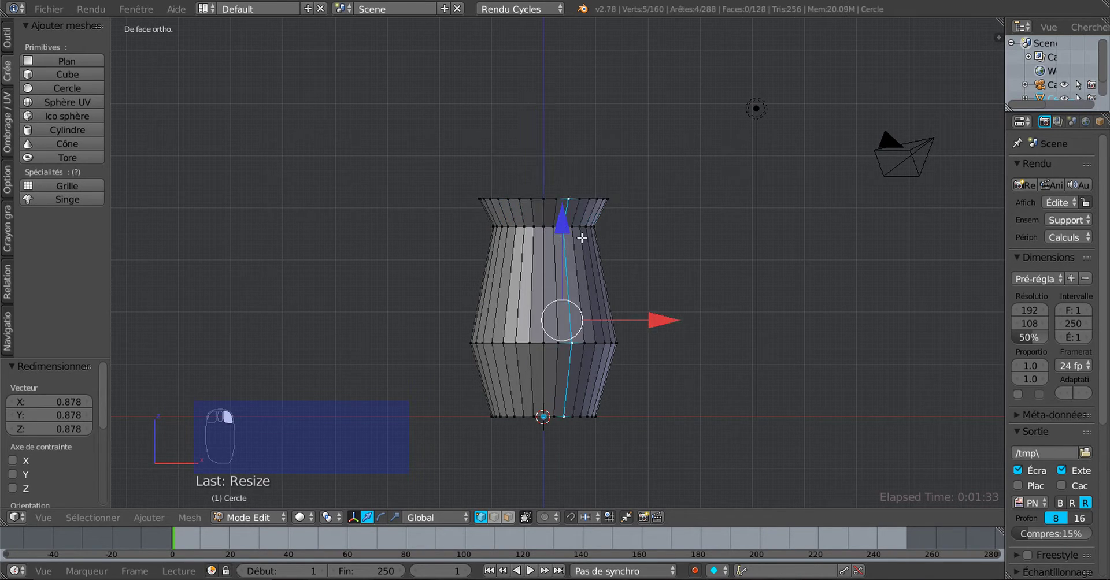
pyautogui.keyDown('alt'); pyautogui.rightClick(573, 224); pyautogui.keyUp('alt')
pyautogui.keyDown('alt'); pyautogui.rightClick(569, 226); pyautogui.keyUp('alt')
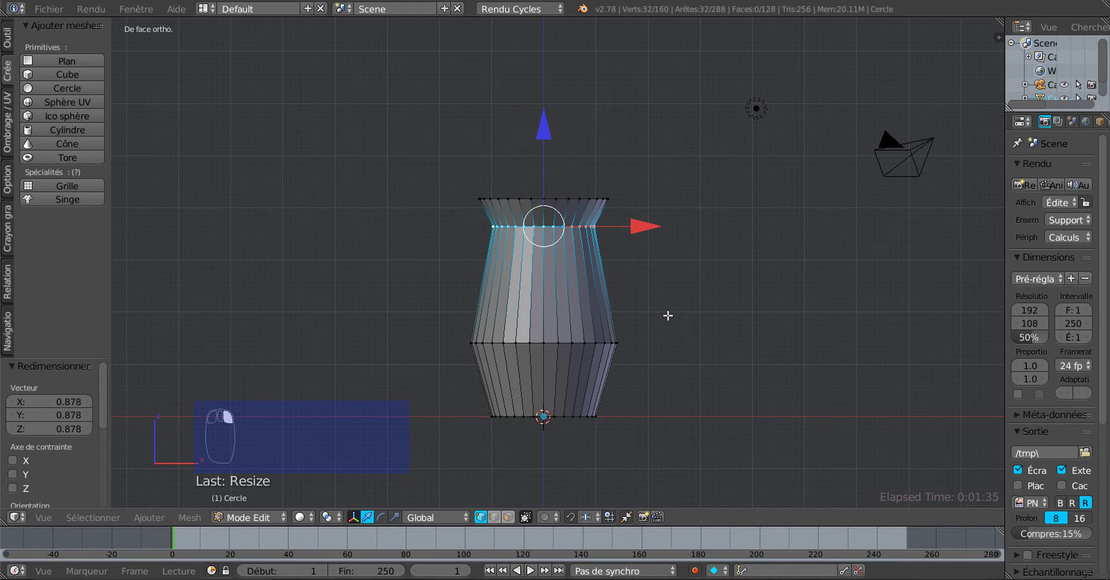
pyautogui.press('s')
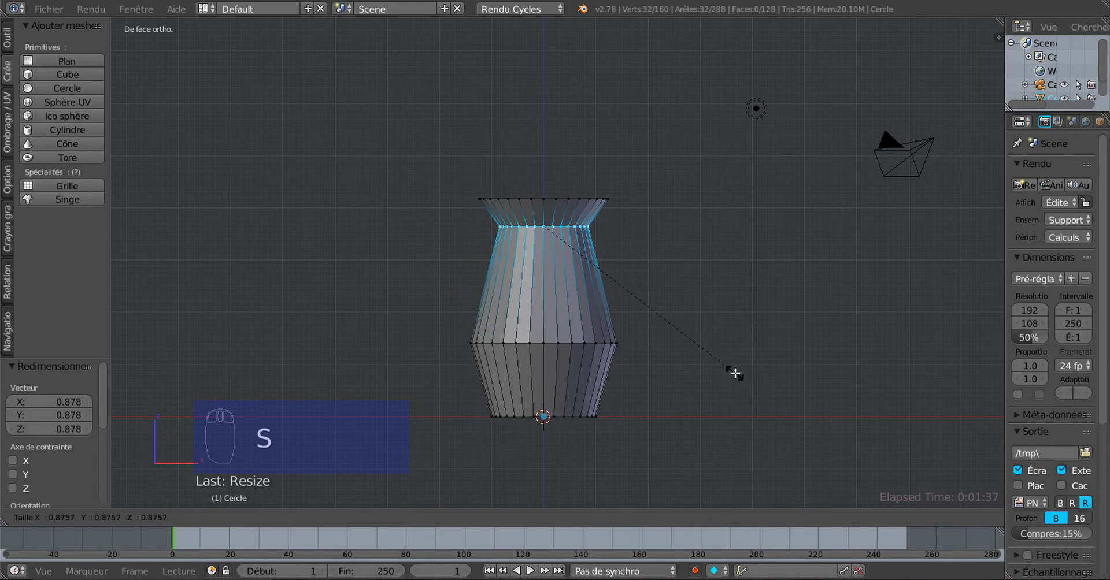
pyautogui.click(711, 376)
pyautogui.scroll(1, 548, 400)
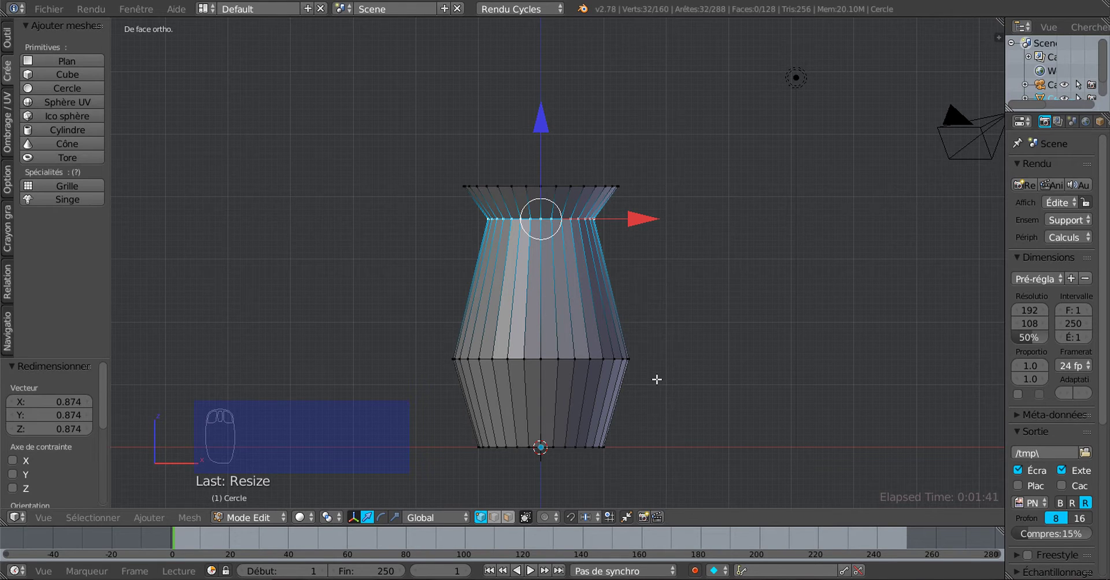
# Widen the properties area and add a Subdivision Surface modifier to the pitcher with 2 view subdivisions
pyautogui.click(1005, 173)
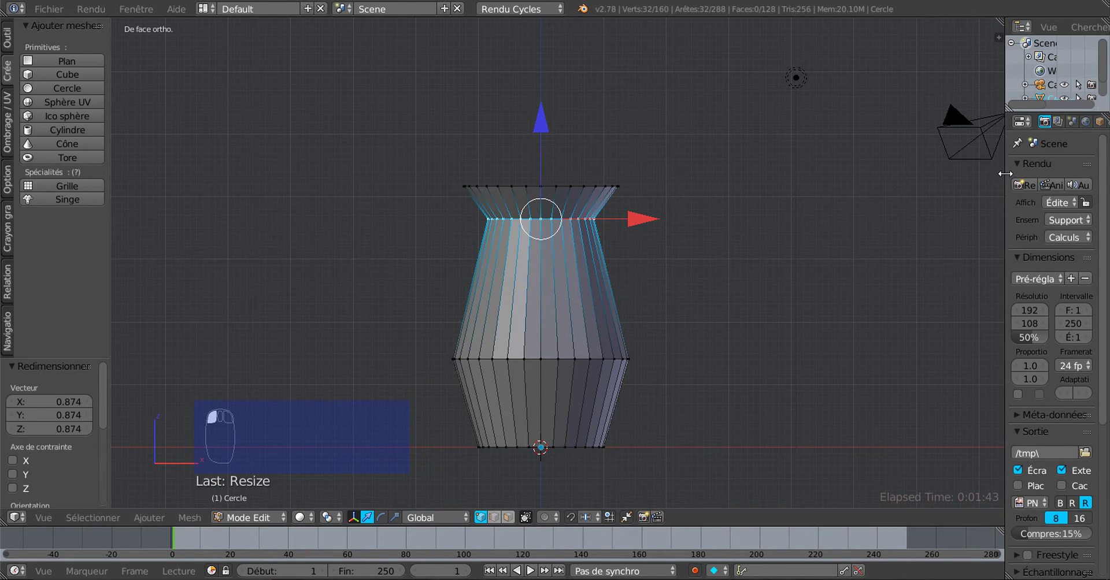
pyautogui.moveTo(1006, 174); pyautogui.dragTo(903, 173)
pyautogui.click(1024, 122)
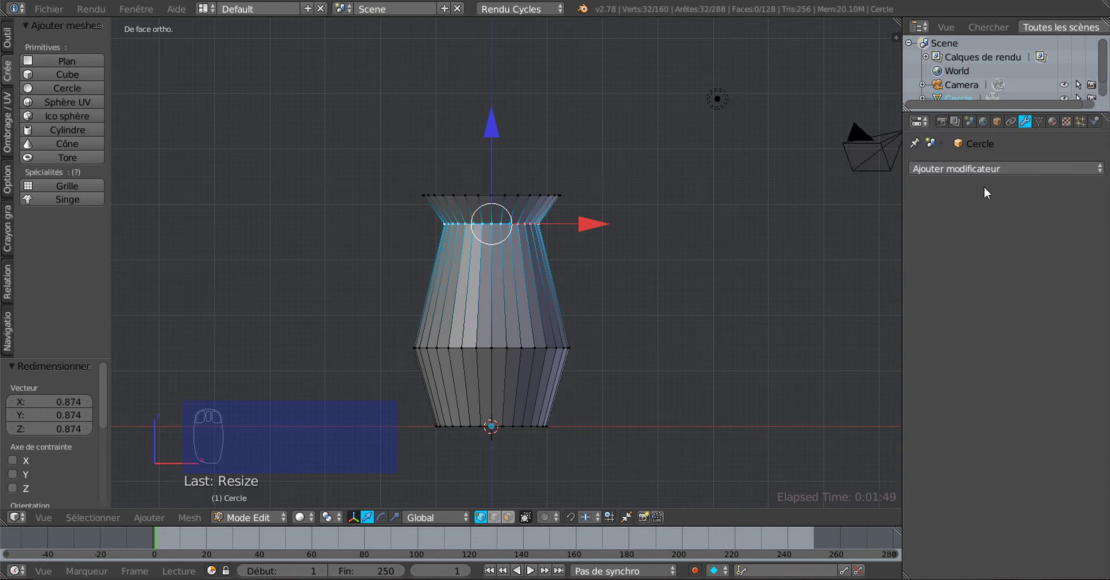
pyautogui.click(987, 169)
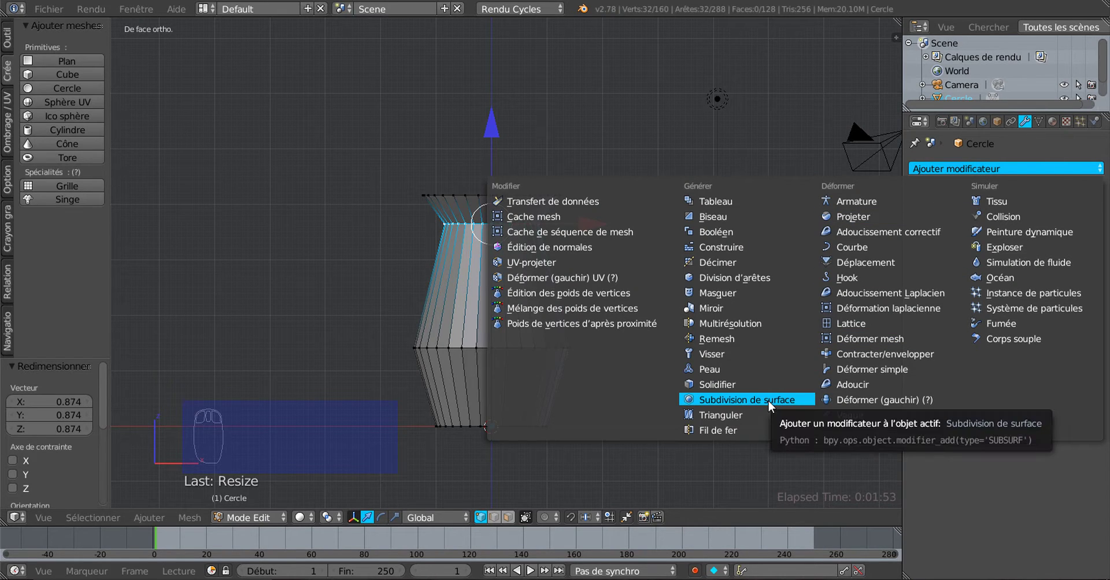
pyautogui.click(747, 399)
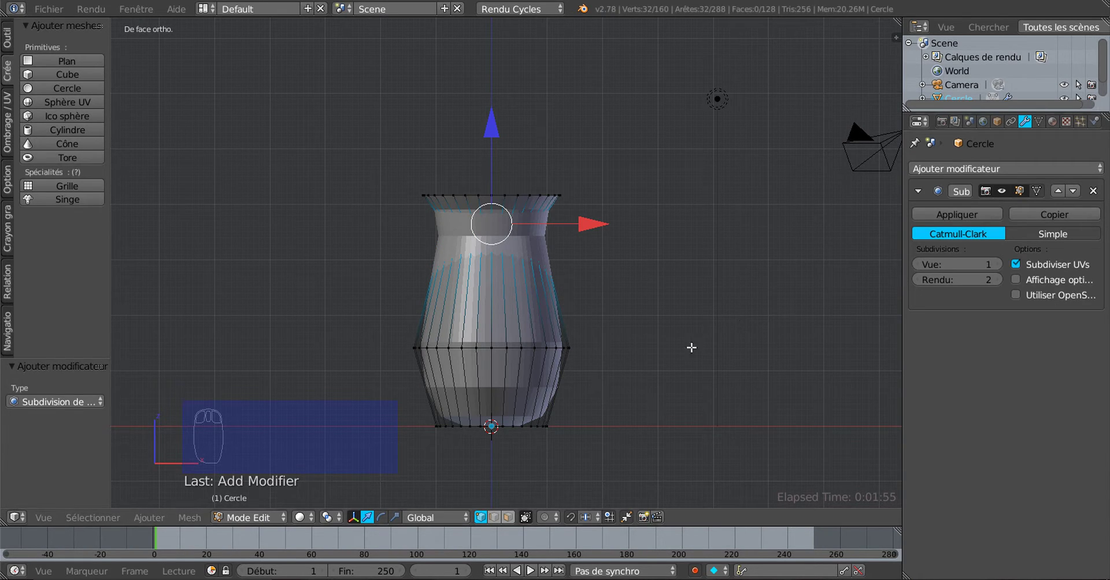
pyautogui.click(1000, 264)
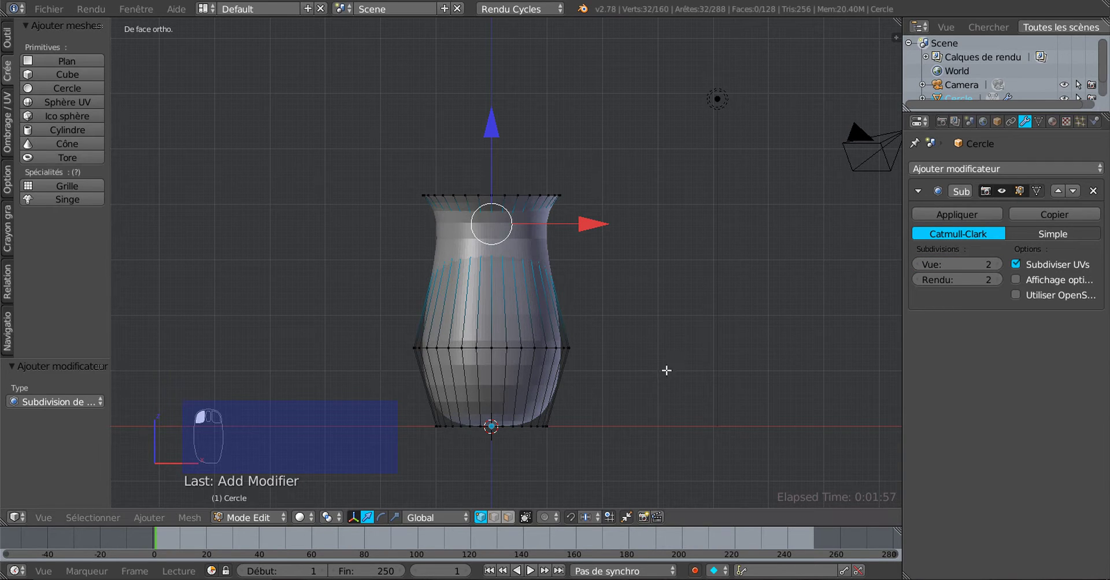
pyautogui.scroll(2, 664, 367)
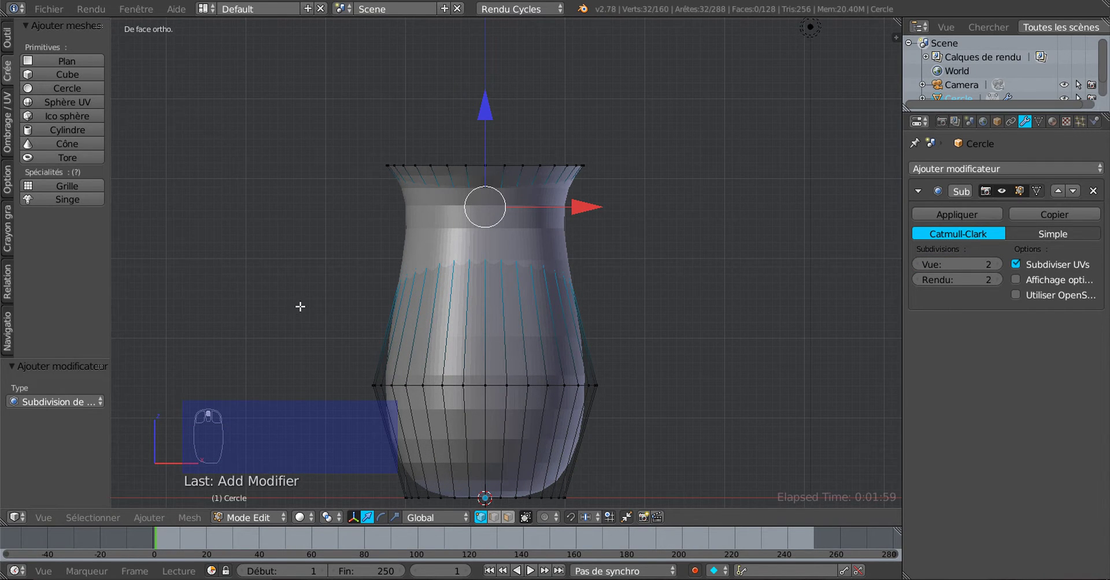
pyautogui.scroll(-1, 300, 306)
pyautogui.scroll(-1, 408, 310)
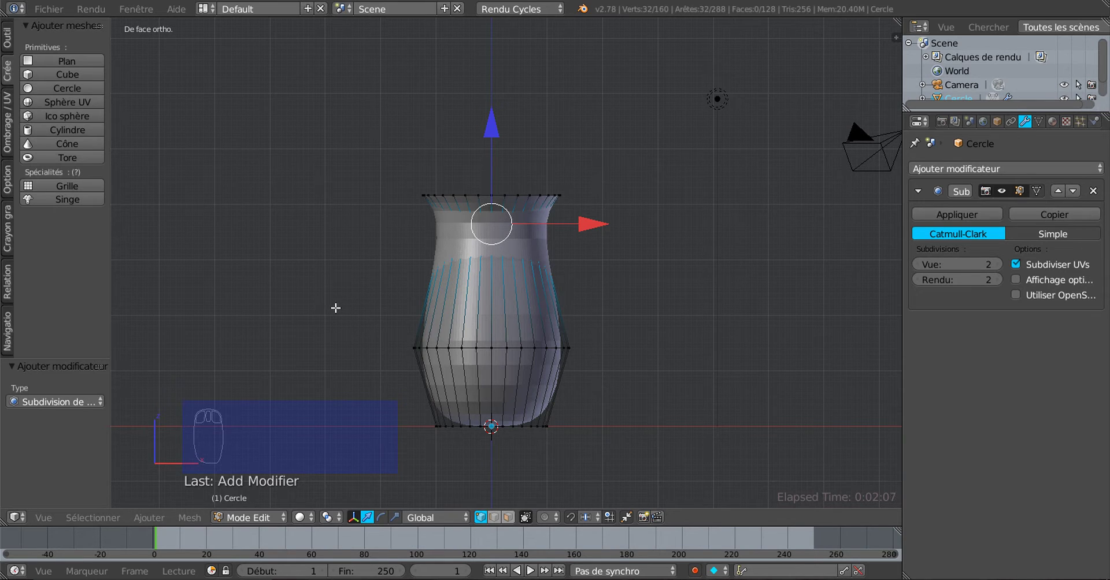
# Apply smooth shading to the pitcher in Object Mode, then return to Edit Mode
pyautogui.press('Tab')
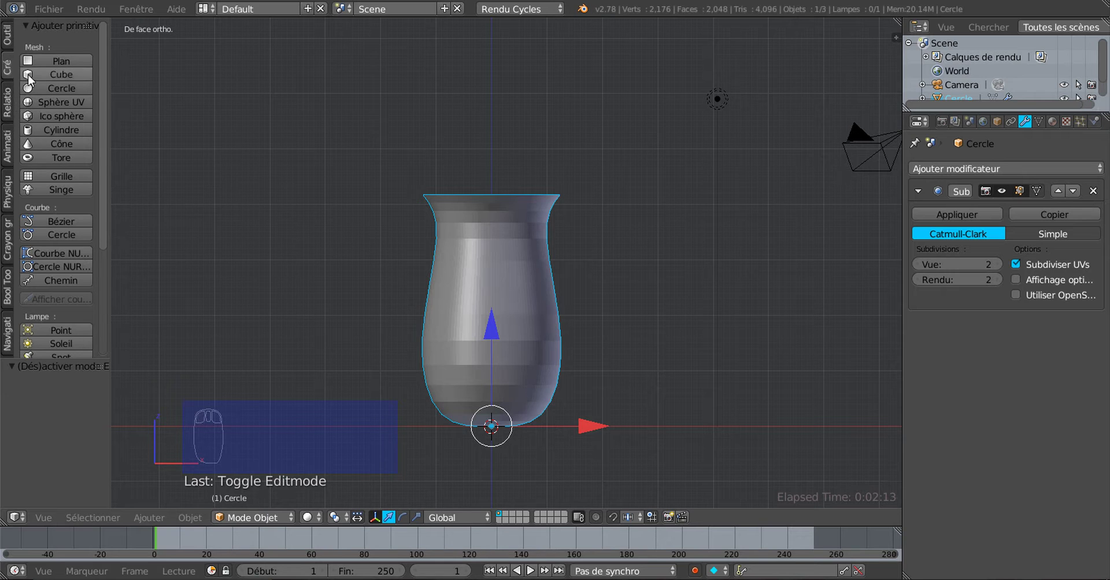
pyautogui.click(7, 36)
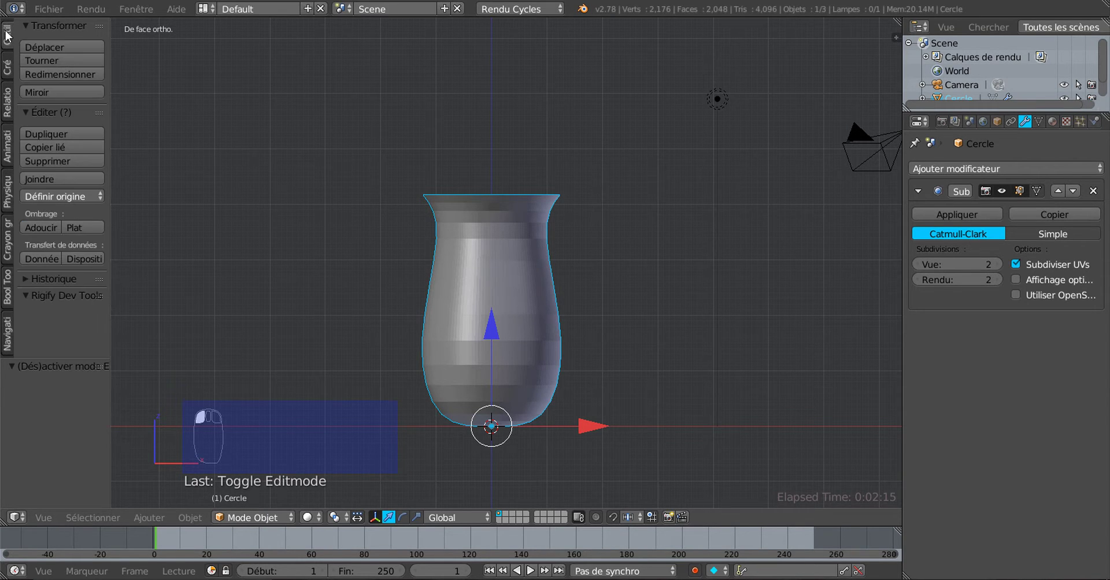
pyautogui.click(44, 227)
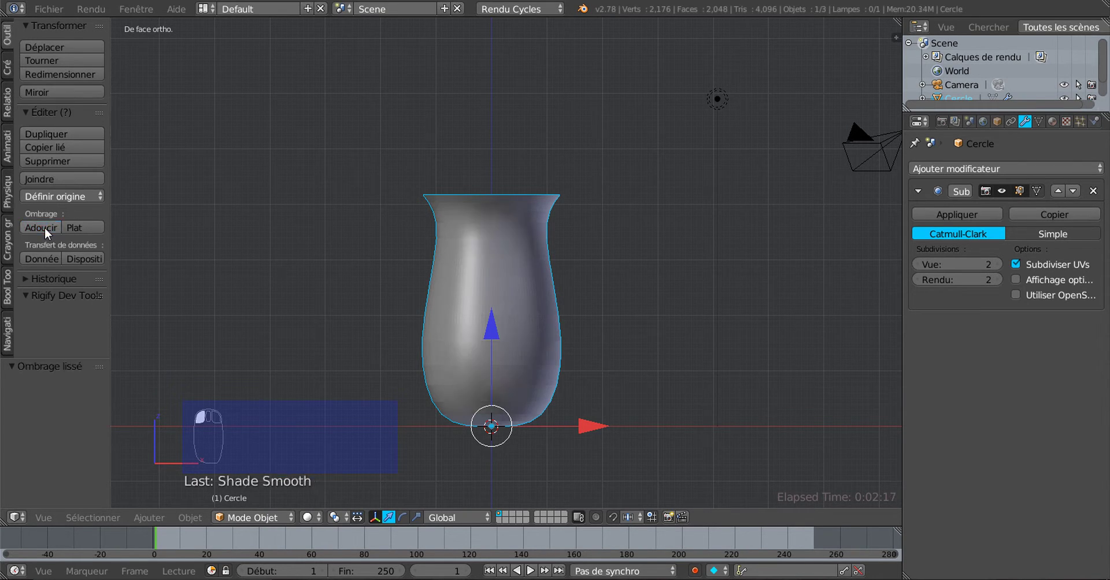
pyautogui.scroll(1, 433, 321)
pyautogui.scroll(-1, 457, 319)
pyautogui.press('Tab')
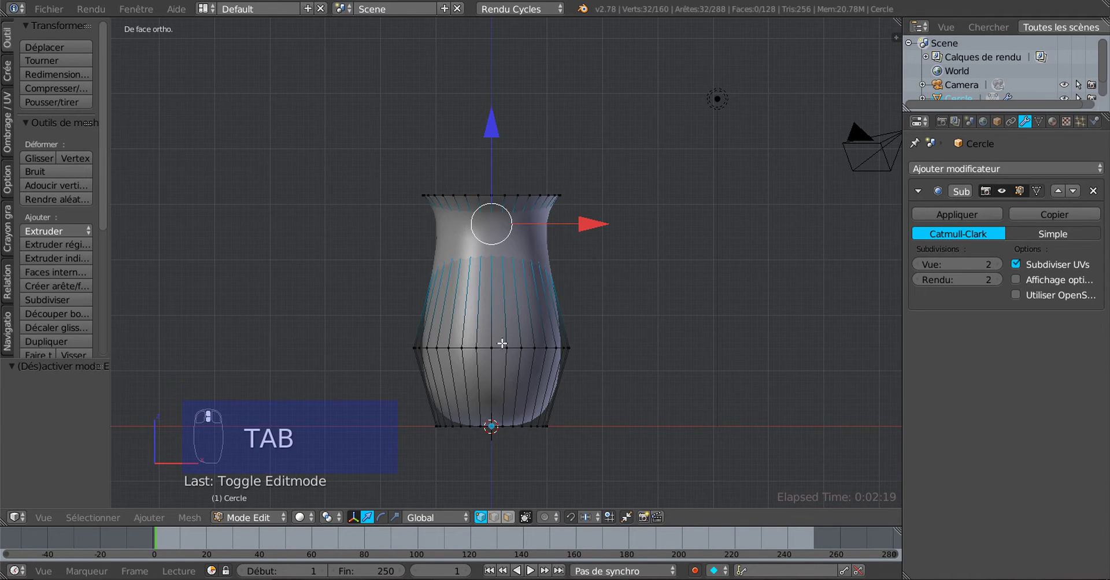
# Narrow the properties area and add one loop cut to the lower body, slid down about 0.8 to just above the base
pyautogui.scroll(-1, 502, 344)
pyautogui.scroll(1, 526, 360)
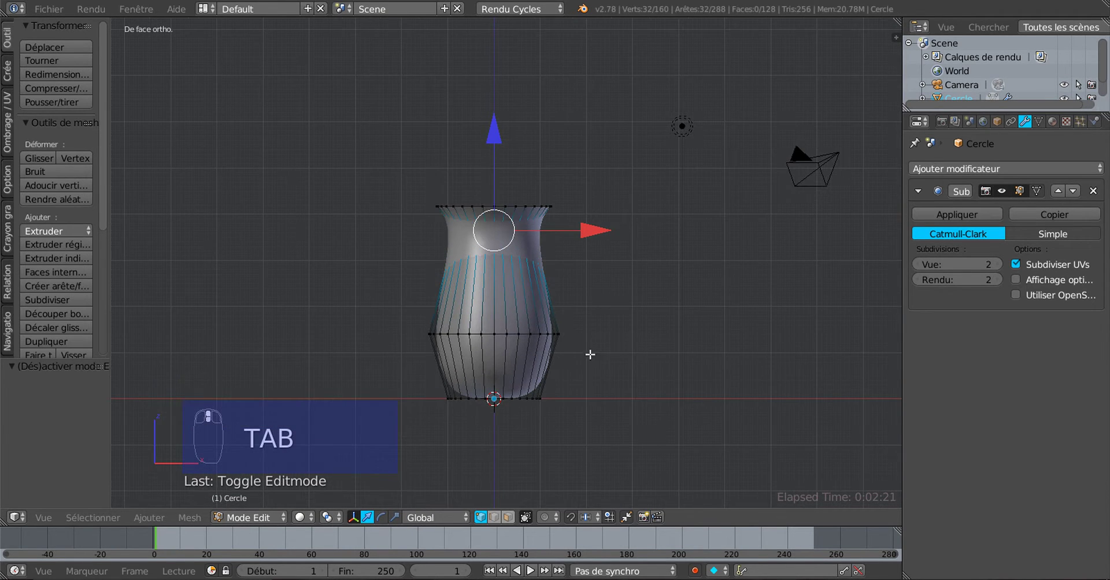
pyautogui.moveTo(902, 339); pyautogui.dragTo(941, 339)
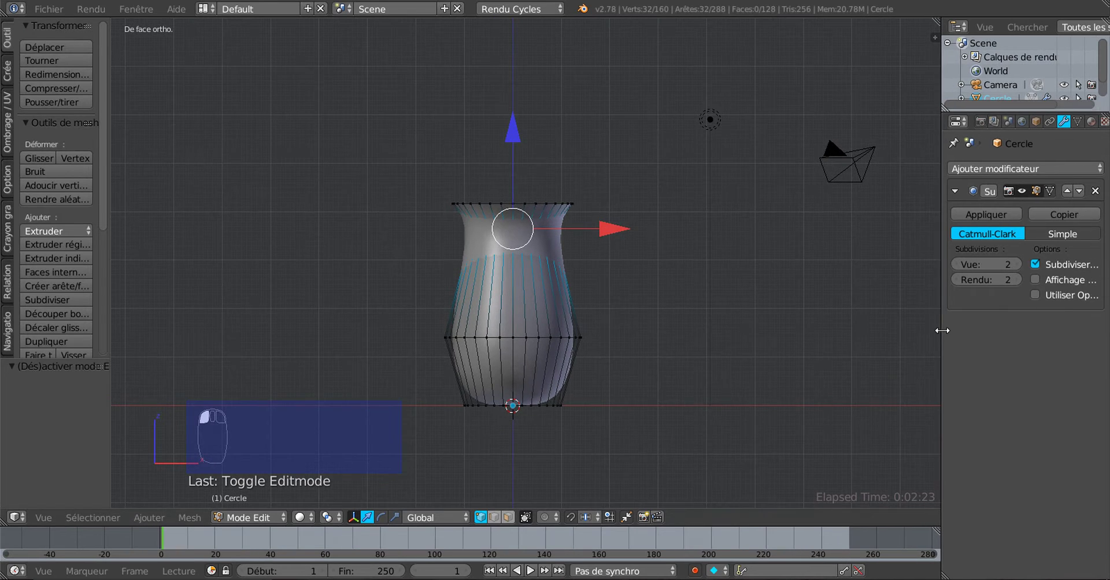
pyautogui.scroll(3, 743, 300)
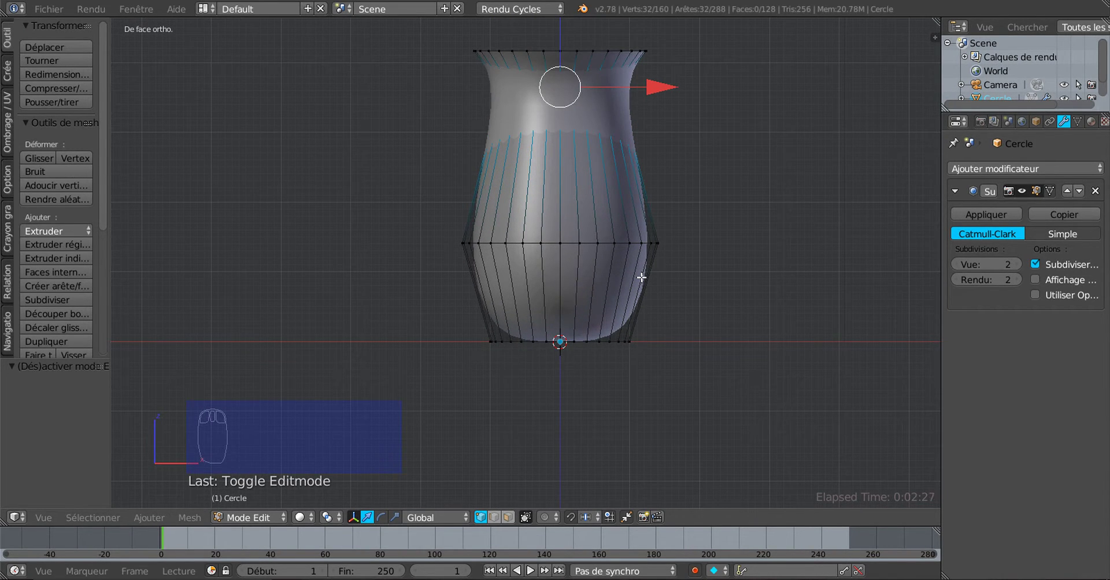
pyautogui.hotkey('ctrl', 'r')
pyautogui.click(642, 279)
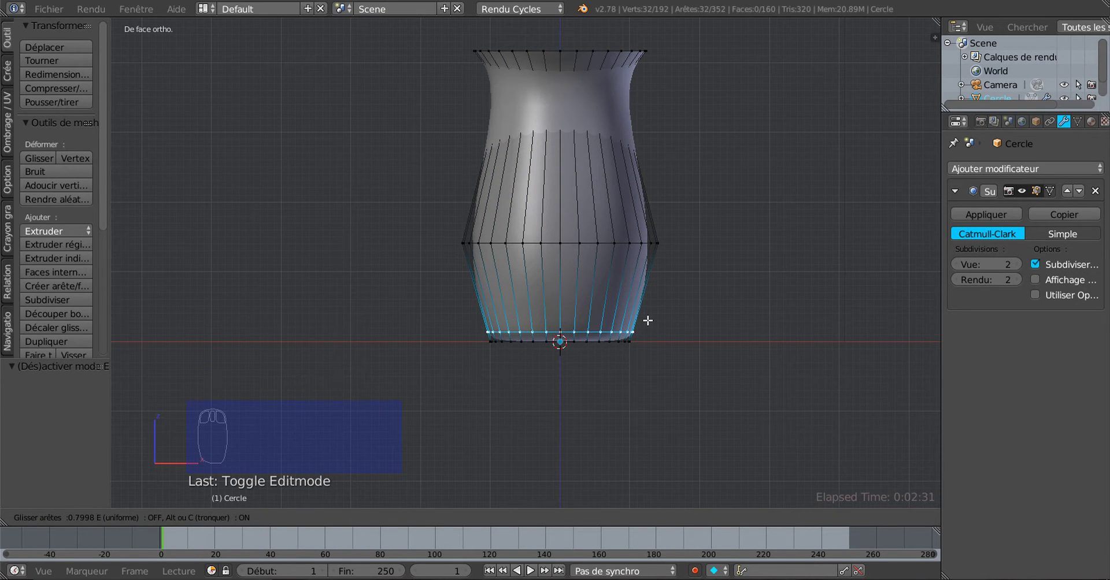
pyautogui.click(649, 322)
pyautogui.scroll(1, 653, 321)
pyautogui.scroll(-1, 654, 320)
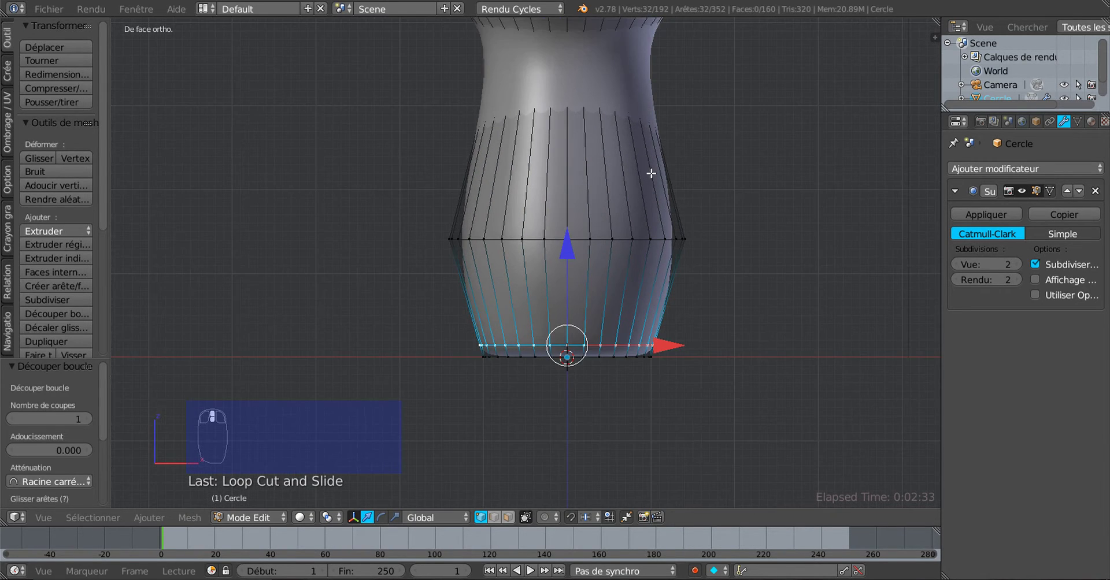
# Select the edge loop at the body's widest part and scale it by 1.236
pyautogui.keyDown('alt'); pyautogui.rightClick(620, 239); pyautogui.keyUp('alt')
pyautogui.scroll(-1, 662, 324)
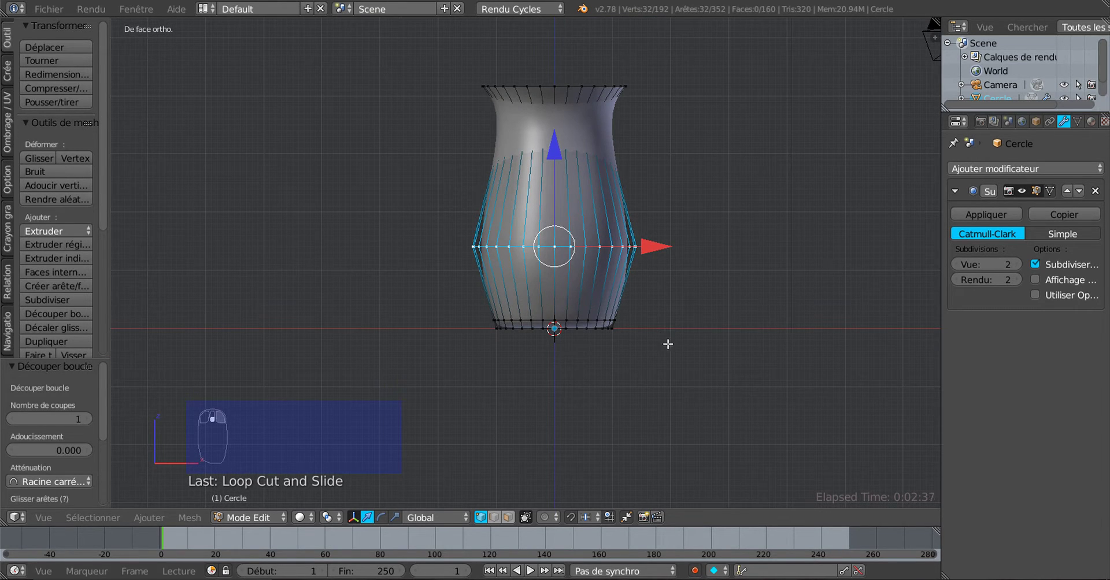
pyautogui.press('s')
pyautogui.click(703, 359)
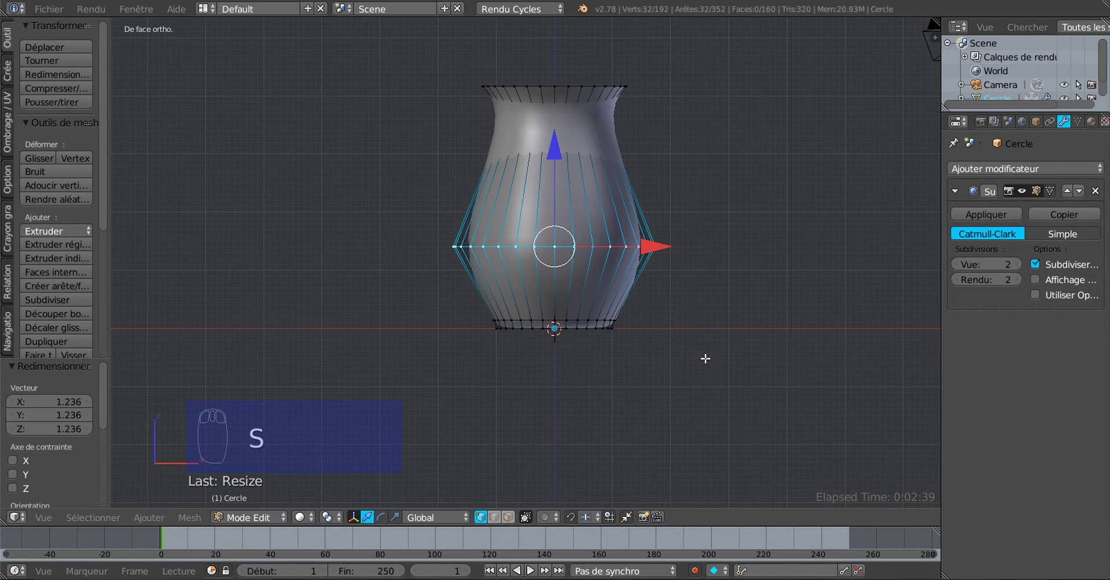
# Add a centred loop cut between the body's widest loop and the base, and scale it by 1.091
pyautogui.scroll(1, 645, 326)
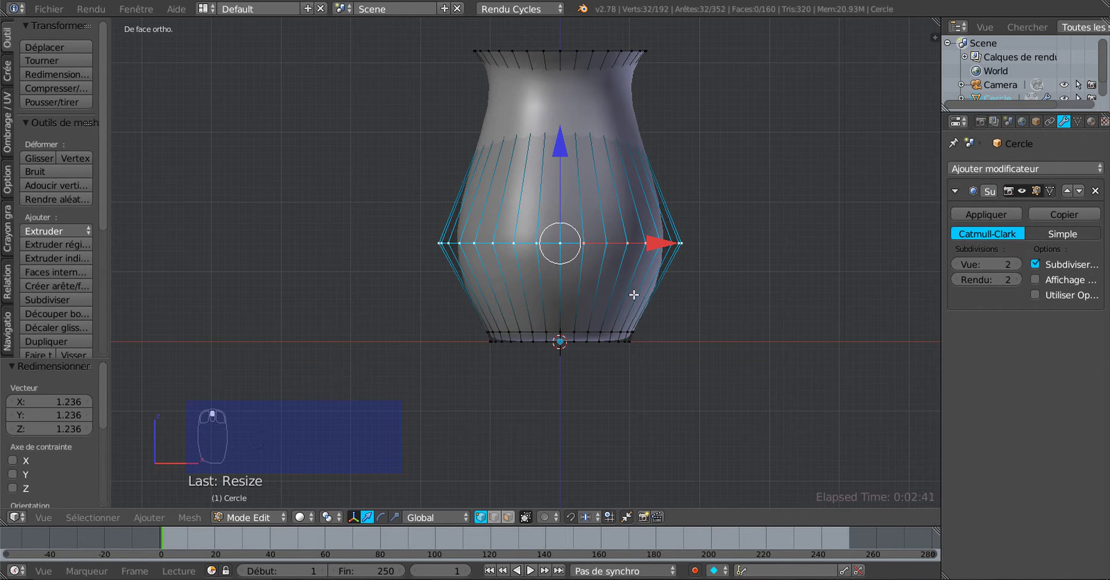
pyautogui.hotkey('ctrl', 'r')
pyautogui.click(636, 292)
pyautogui.rightClick(655, 338)
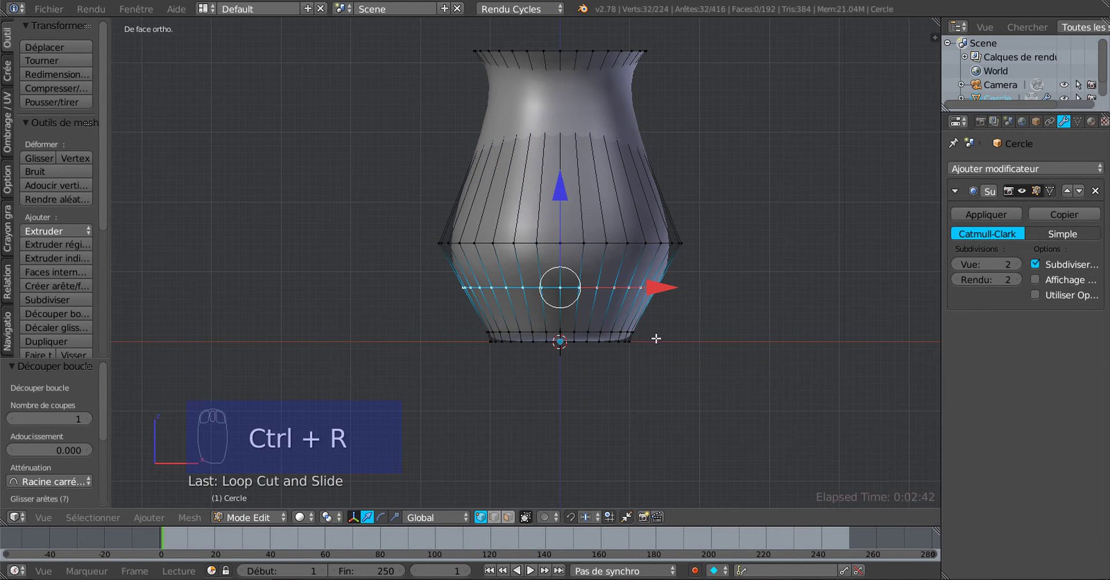
pyautogui.press('s')
pyautogui.click(707, 361)
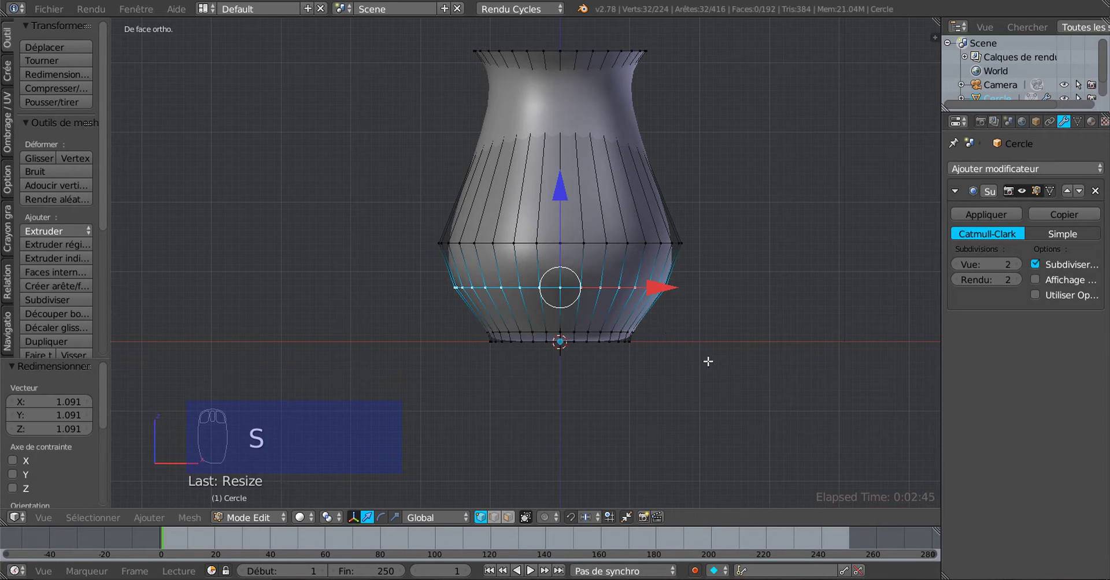
# Select one vertex on the rim's negative X side and move it -0.844 along X in top view to form a spout
pyautogui.keyDown('shift'); pyautogui.moveTo(625, 316); pyautogui.dragTo(661, 335, button='middle'); pyautogui.keyUp('shift')
pyautogui.moveTo(672, 277); pyautogui.dragTo(637, 173, button='middle')
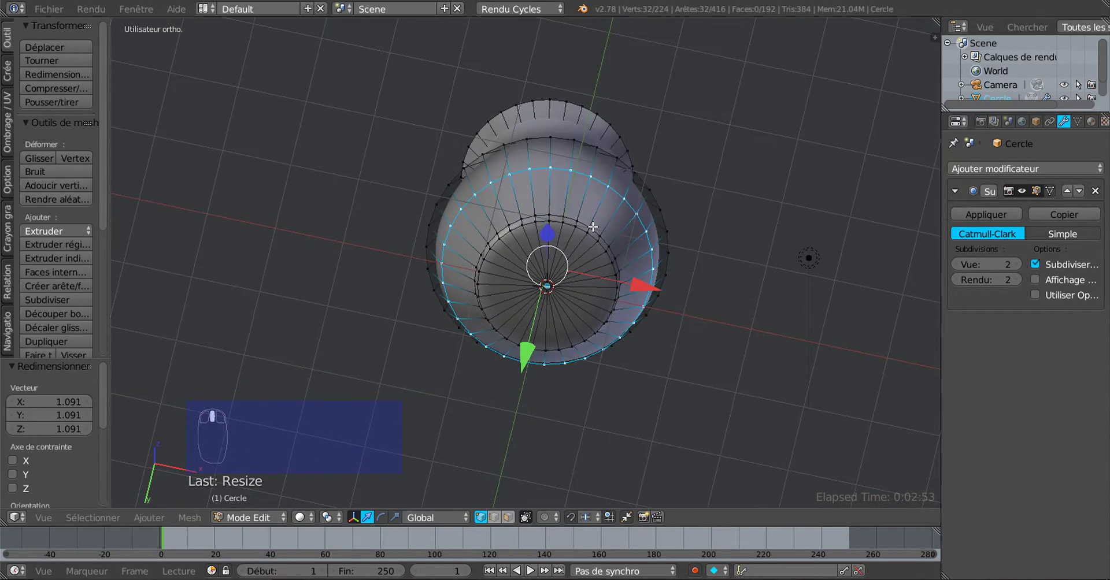
pyautogui.moveTo(592, 227); pyautogui.dragTo(687, 318, button='middle')
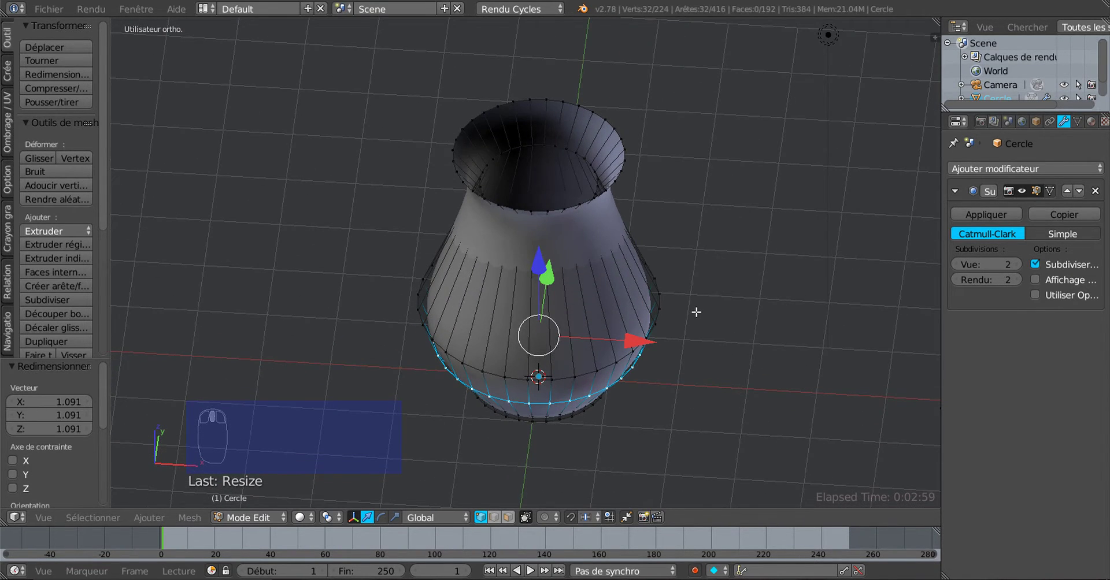
pyautogui.press('KP_7')
pyautogui.keyDown('shift'); pyautogui.moveTo(687, 353); pyautogui.dragTo(741, 300, button='middle'); pyautogui.keyUp('shift')
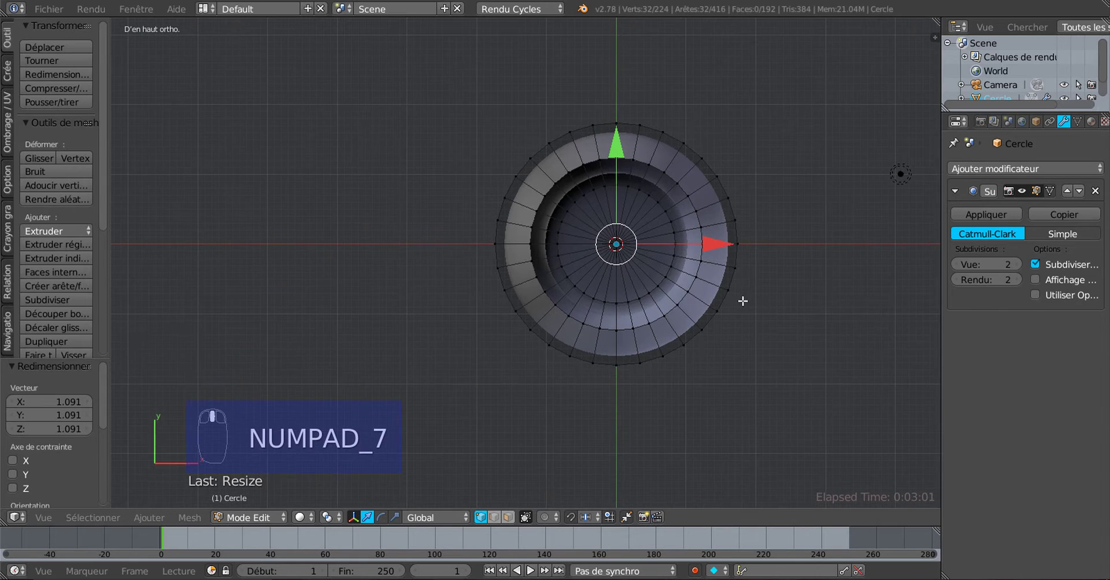
pyautogui.scroll(2, 554, 280)
pyautogui.rightClick(533, 234)
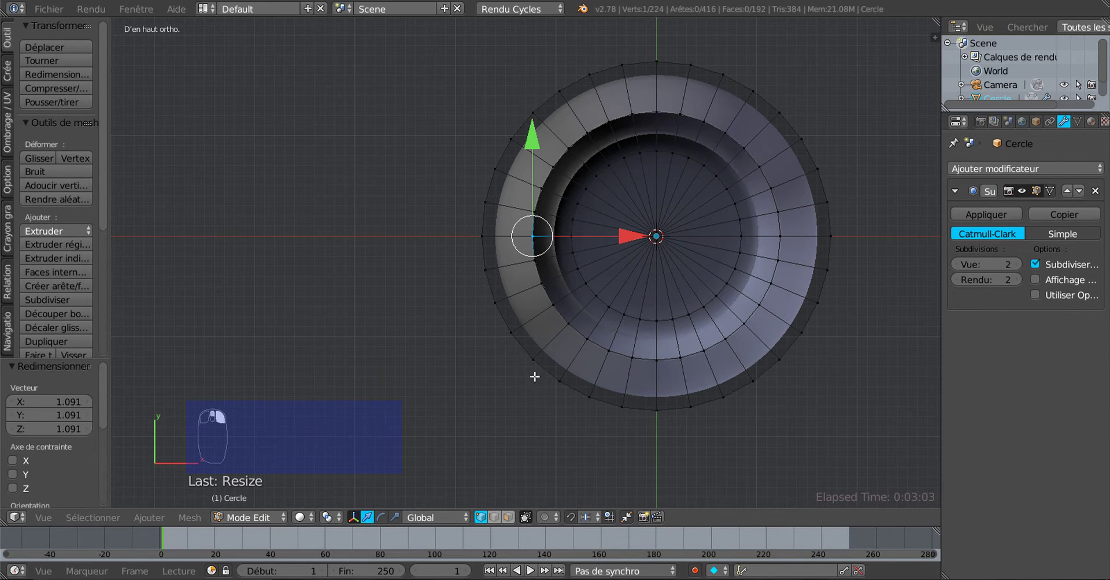
pyautogui.scroll(2, 540, 273)
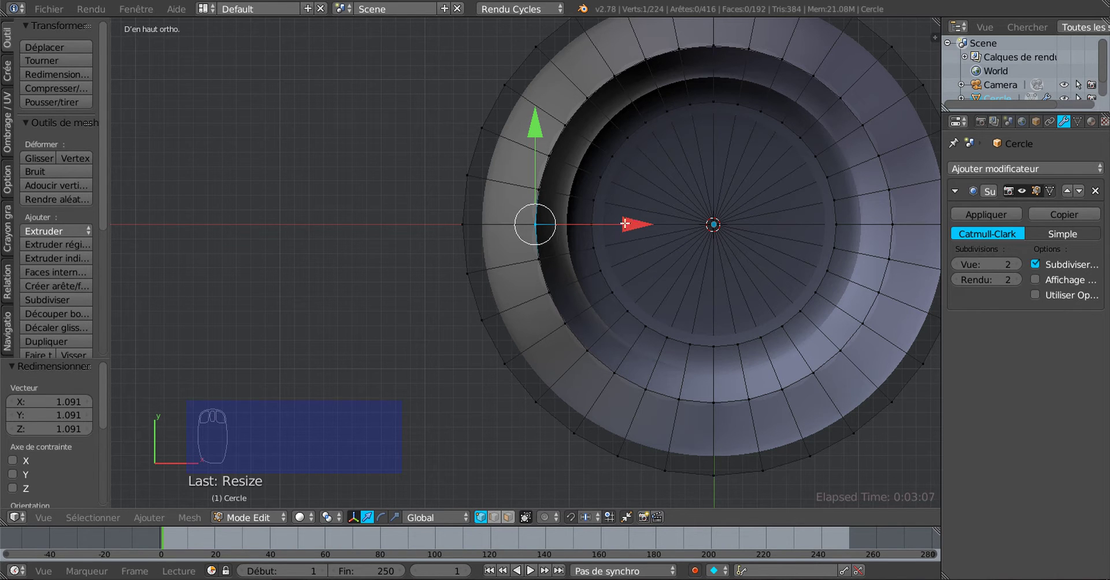
pyautogui.moveTo(625, 224); pyautogui.dragTo(503, 224)
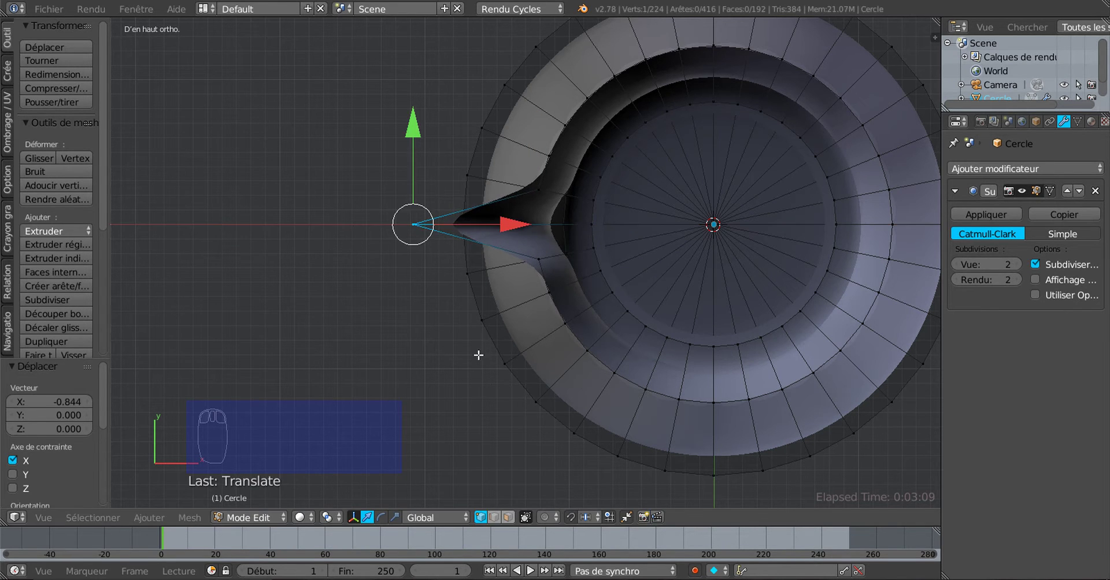
# Add one loop cut to the upper body and slide it about -0.78 to just below the neck
pyautogui.moveTo(547, 375); pyautogui.dragTo(442, 218, button='middle')
pyautogui.moveTo(605, 339)
pyautogui.mouseDown(button='middle')
pyautogui.moveTo(592, 305)
pyautogui.moveTo(585, 335)
pyautogui.mouseUp(button='middle')
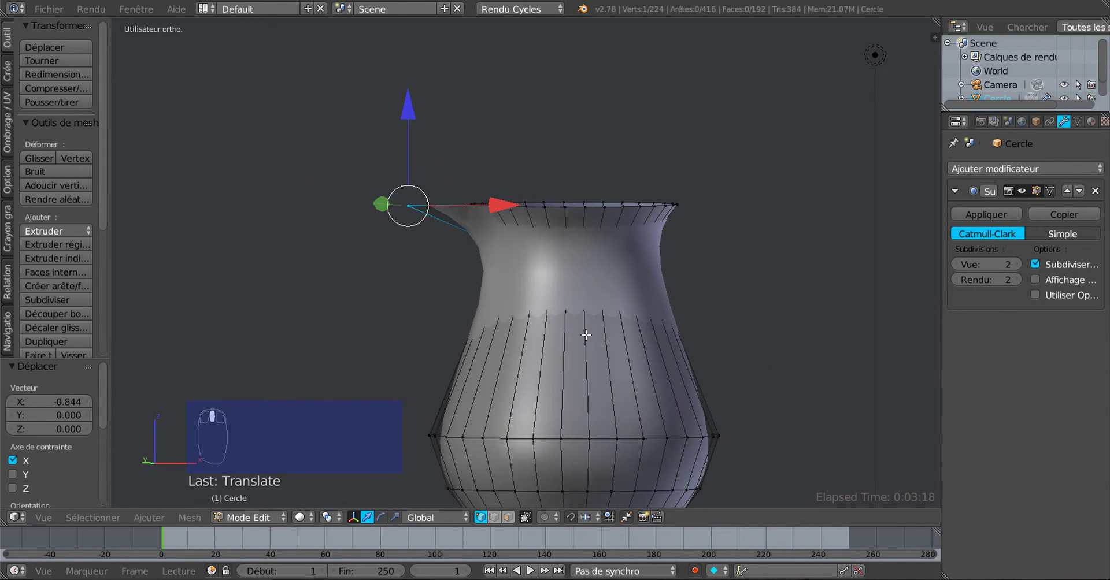
pyautogui.hotkey('ctrl', 'r')
pyautogui.click(631, 354)
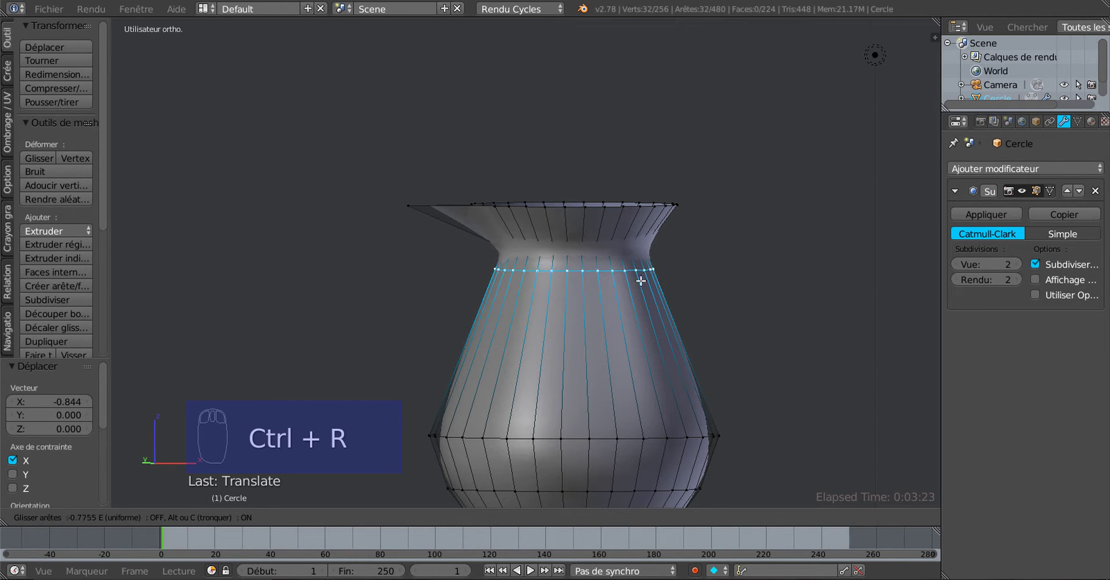
pyautogui.click(641, 282)
# Select all the rim vertices in front wireframe view, return to solid shading and scale them by about 0.92
pyautogui.moveTo(650, 315); pyautogui.dragTo(623, 358, button='middle')
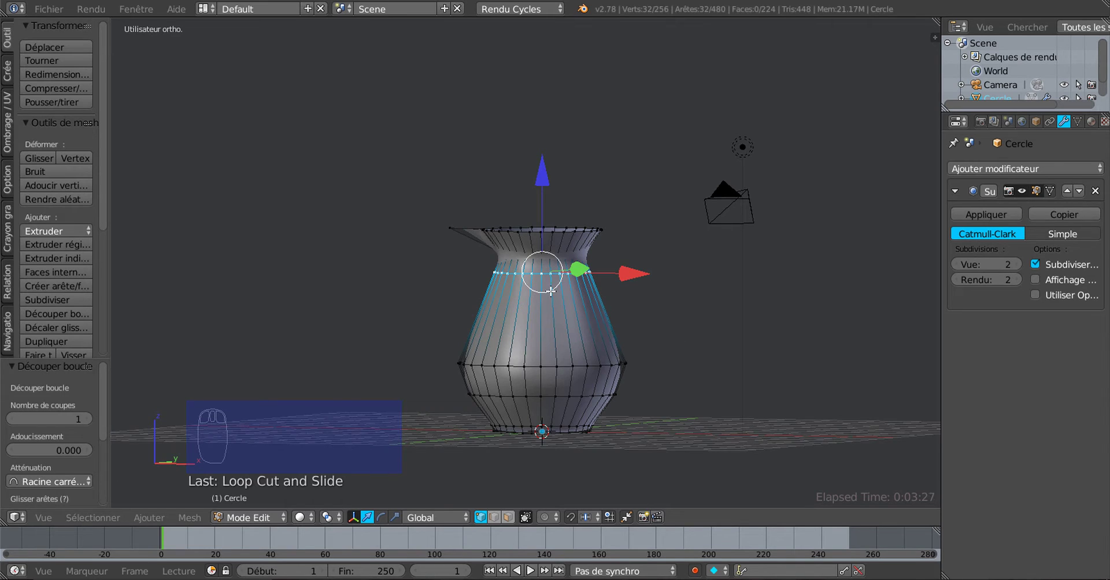
pyautogui.scroll(2, 551, 291)
pyautogui.press('KP_1')
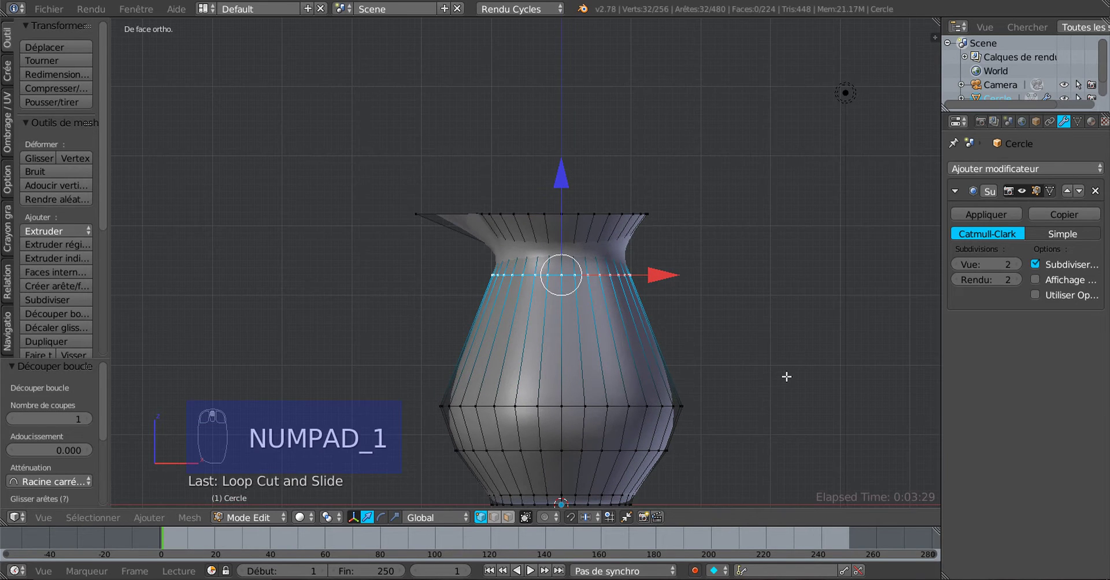
pyautogui.press('z')
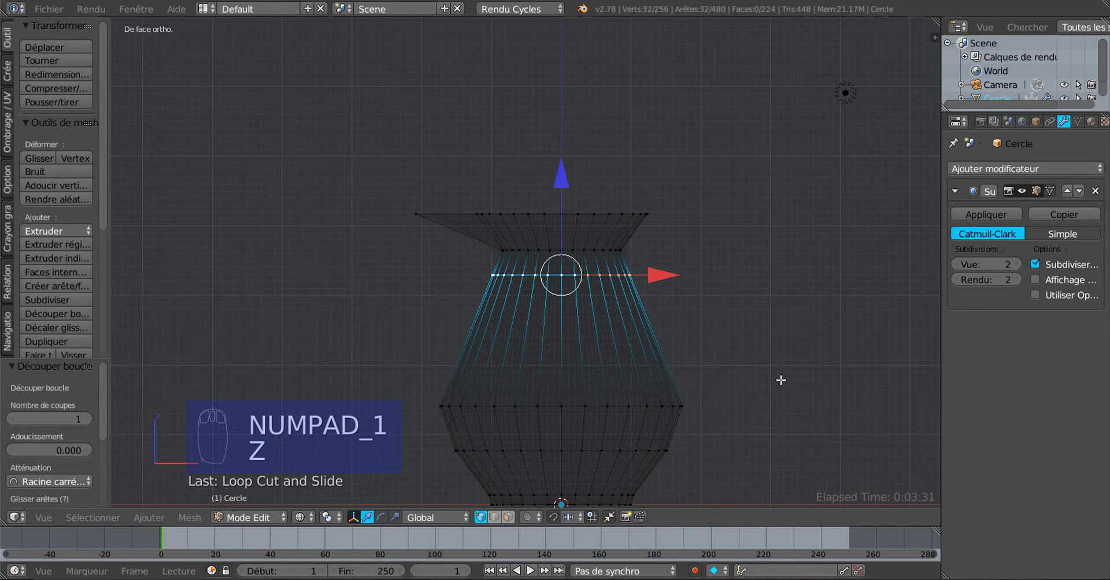
pyautogui.press('a')
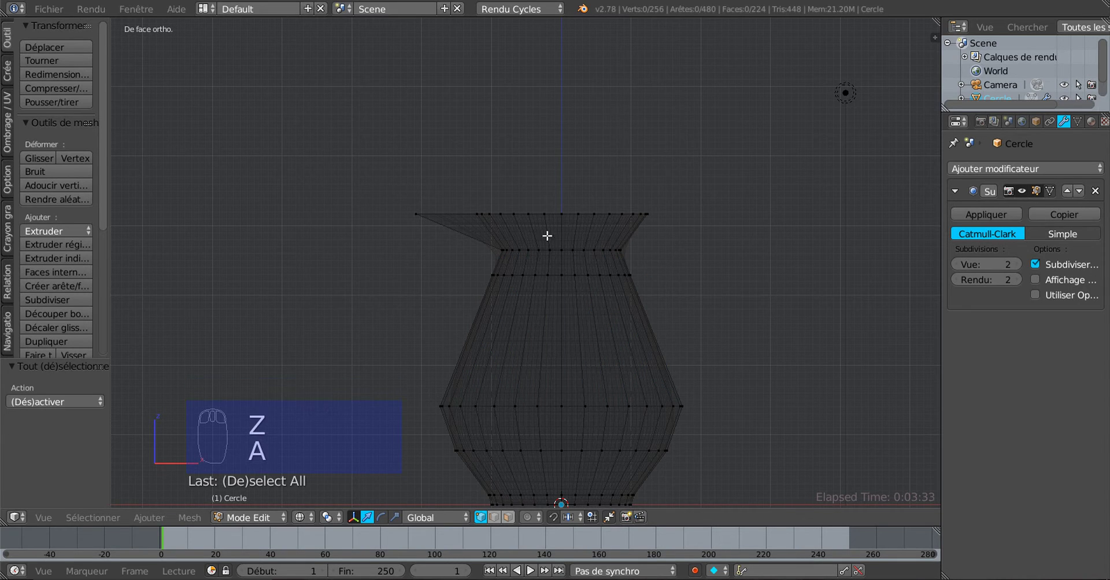
pyautogui.press('c')
pyautogui.moveTo(416, 214); pyautogui.dragTo(665, 223)
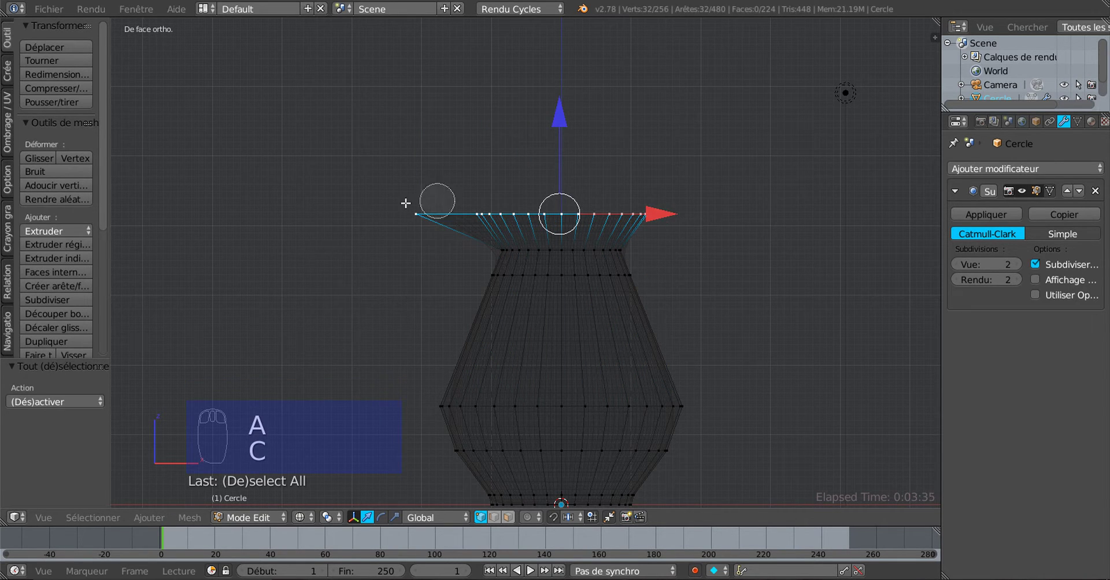
pyautogui.rightClick(806, 257)
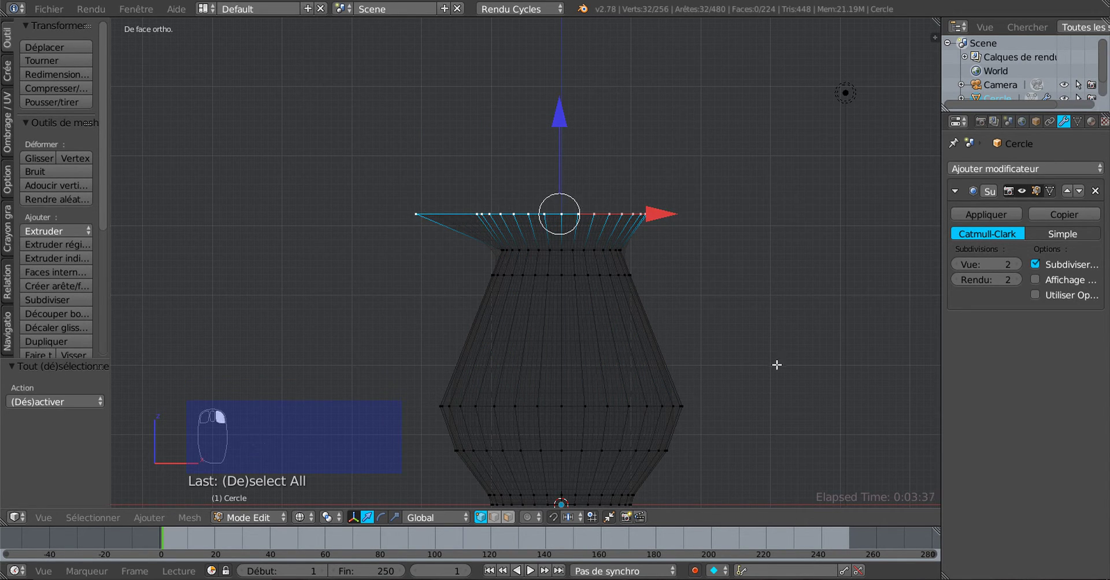
pyautogui.press('z')
pyautogui.press('s')
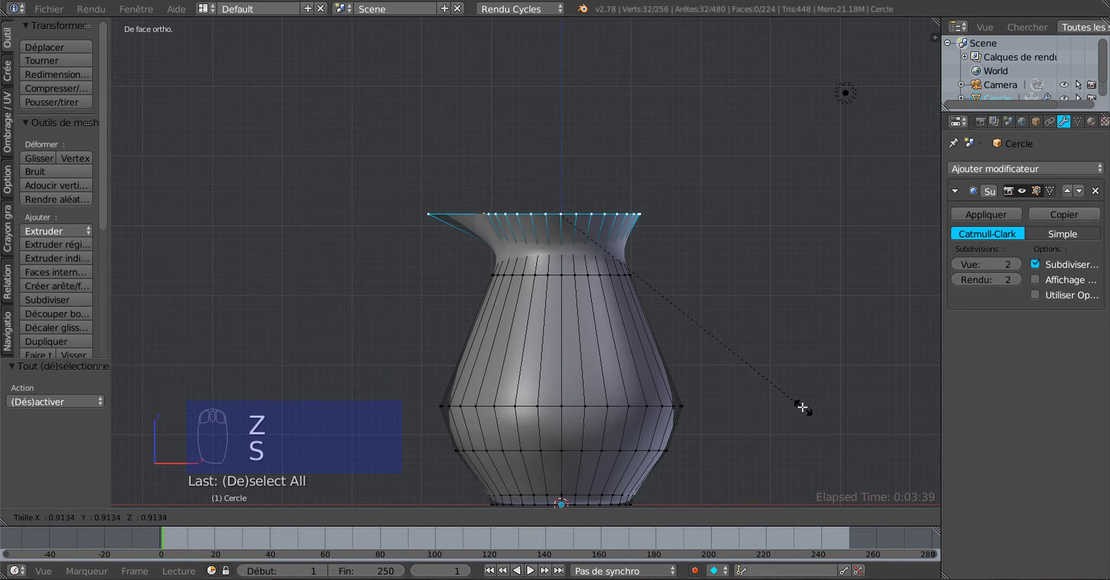
pyautogui.click(795, 401)
# Inspect the pitcher's smoothed silhouette in Object Mode against its mesh in Edit Mode
pyautogui.press('Tab')
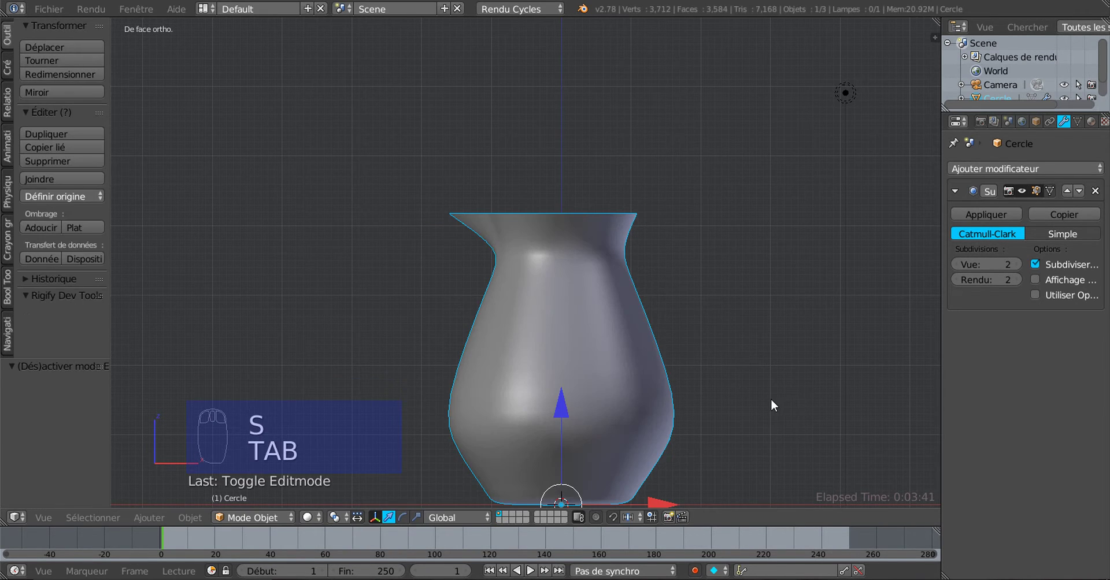
pyautogui.scroll(-1, 771, 400)
pyautogui.press('Tab')
pyautogui.press('Tab')
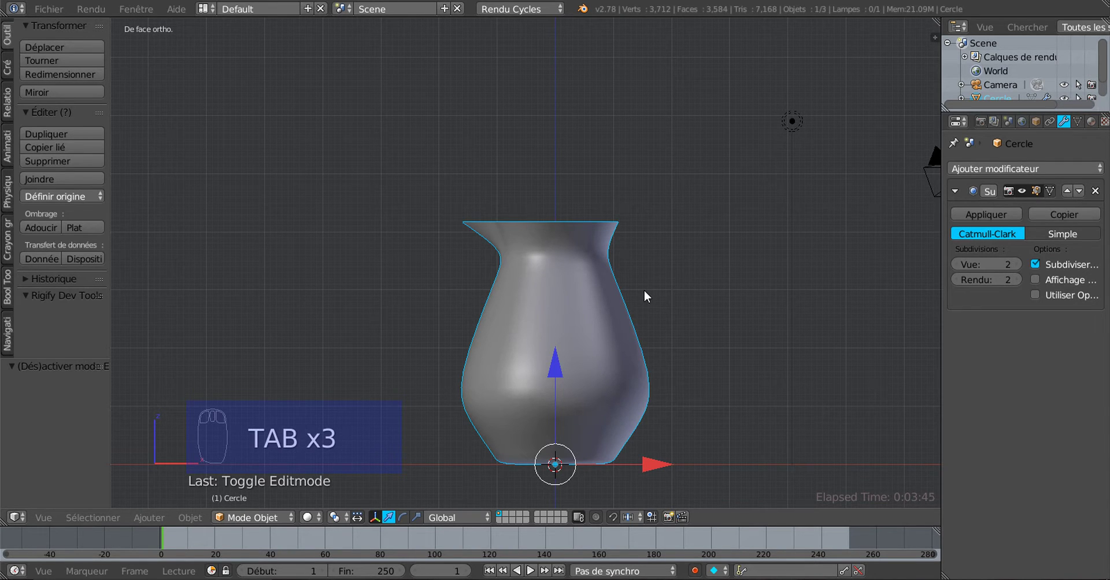
pyautogui.press('Tab')
pyautogui.moveTo(649, 220); pyautogui.dragTo(652, 218)
pyautogui.press('Tab')
pyautogui.press('Tab')
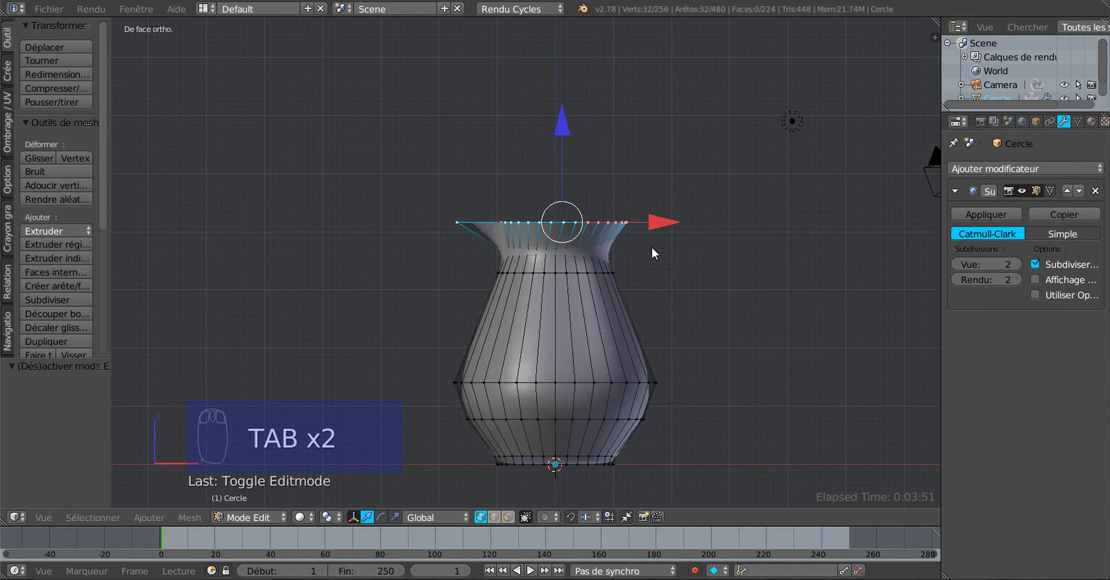
# Select the two rim vertices flanking the spout tip and move them outward along X to widen the spout
pyautogui.moveTo(651, 247); pyautogui.dragTo(656, 349, button='middle')
pyautogui.scroll(4, 516, 364)
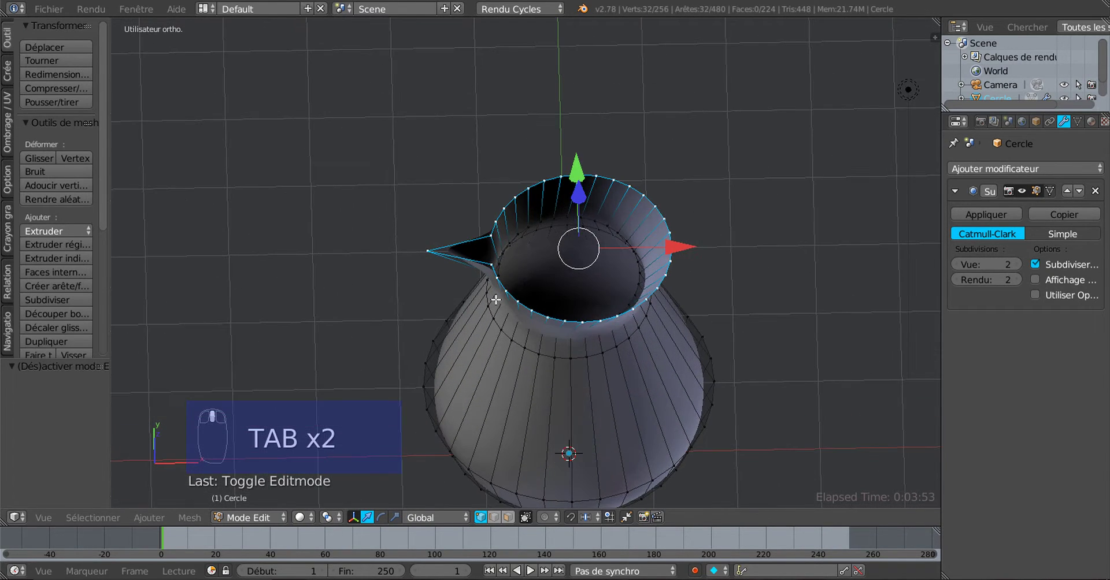
pyautogui.rightClick(477, 264)
pyautogui.keyDown('shift'); pyautogui.rightClick(471, 226); pyautogui.keyUp('shift')
pyautogui.moveTo(574, 241); pyautogui.dragTo(559, 245, button='middle')
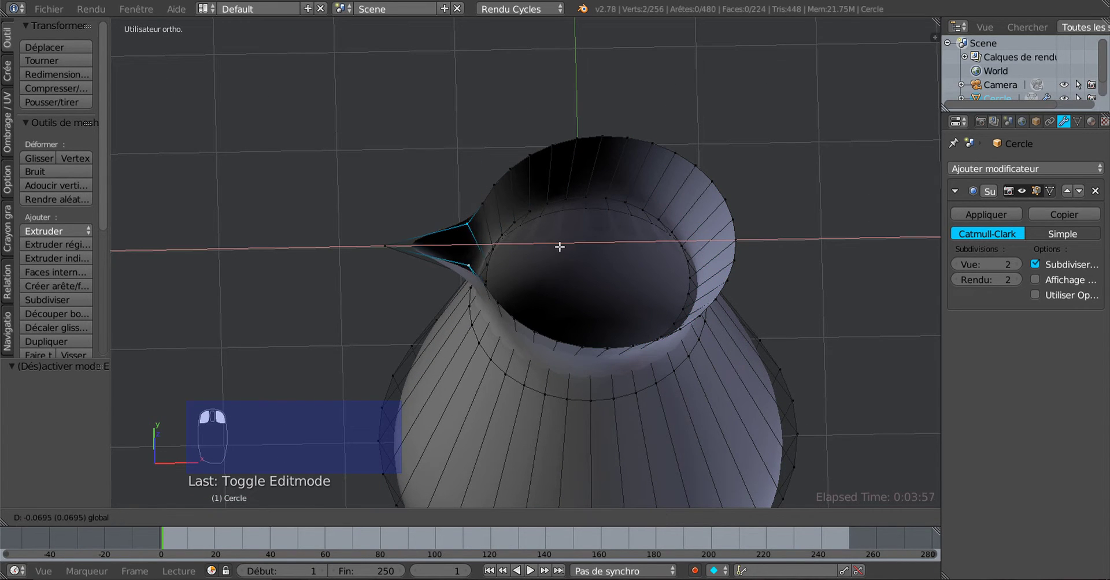
# Examine the widened spout and the whole pitcher in Object Mode from several angles, ending in front view
pyautogui.press('Tab')
pyautogui.moveTo(525, 330); pyautogui.dragTo(614, 320, button='middle')
pyautogui.press('Tab')
pyautogui.moveTo(560, 208); pyautogui.dragTo(560, 214)
pyautogui.press('Tab')
pyautogui.press('Tab')
pyautogui.press('Tab')
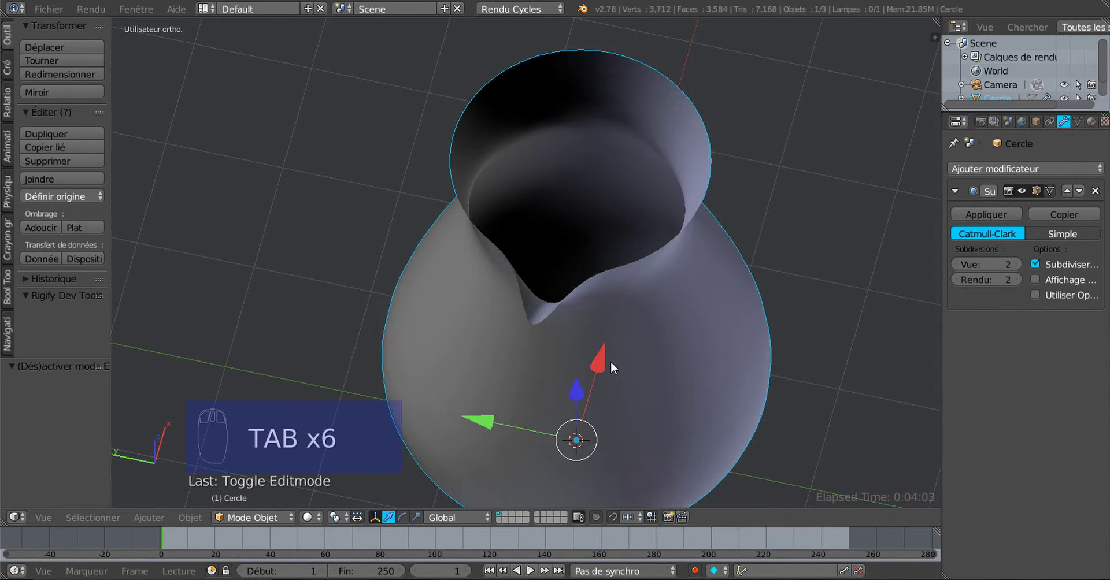
pyautogui.moveTo(611, 367); pyautogui.dragTo(596, 299, button='middle')
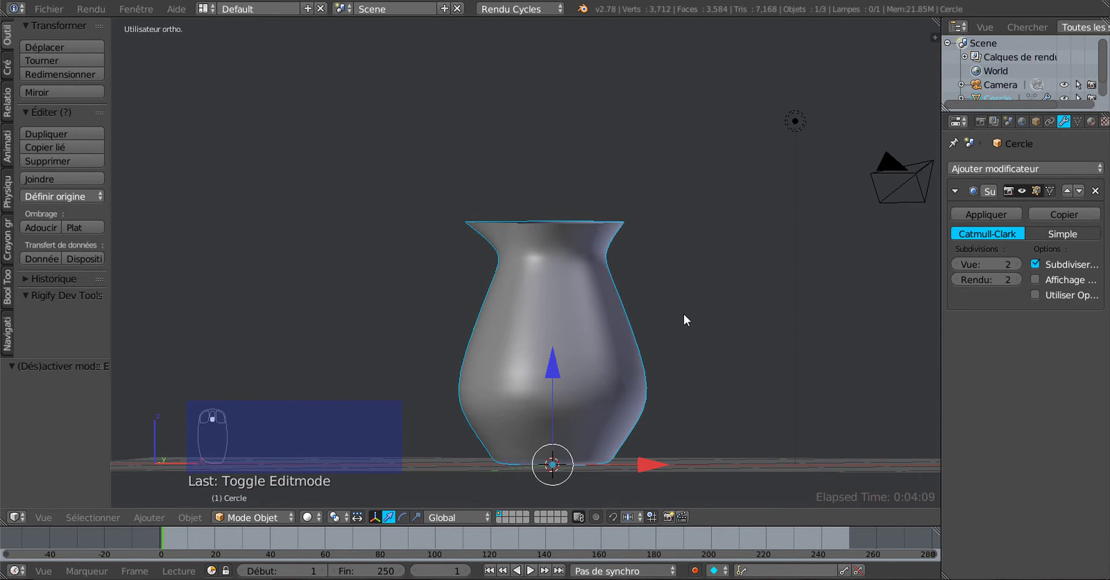
pyautogui.press('KP_1')
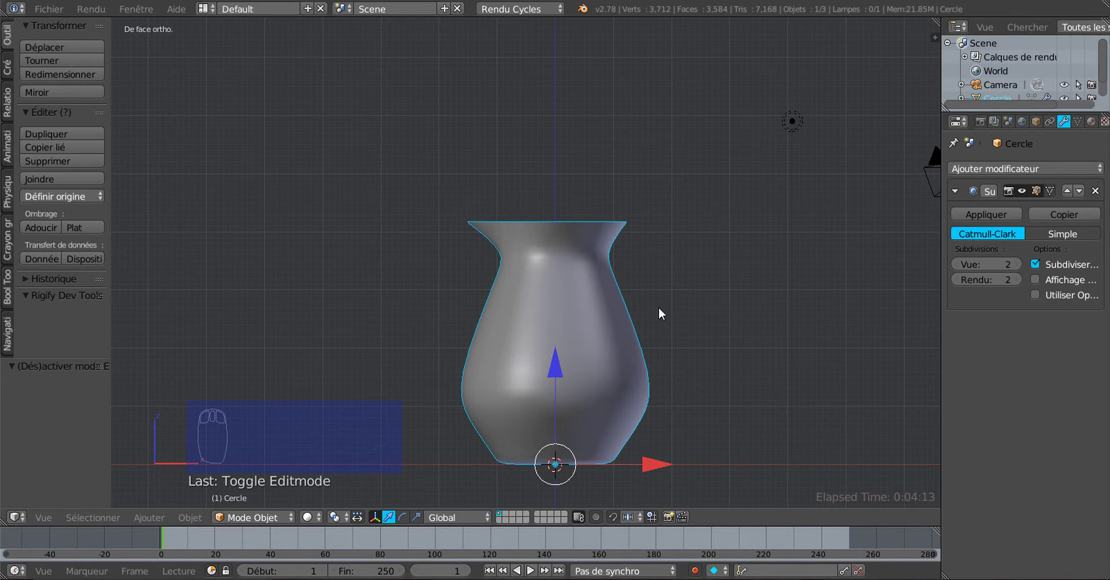
pyautogui.click(189, 518)
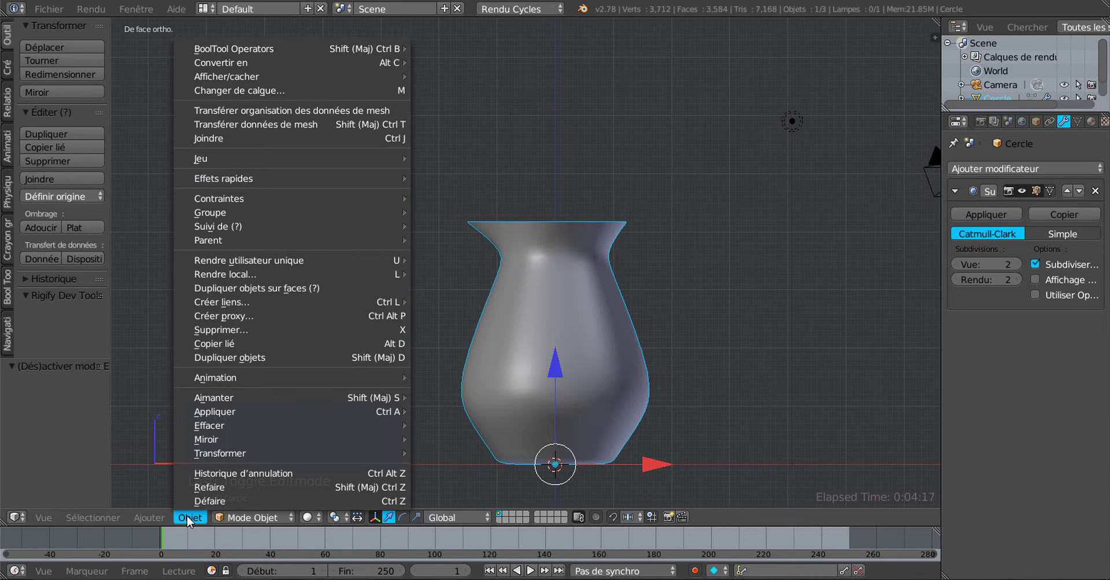
pyautogui.click(792, 312)
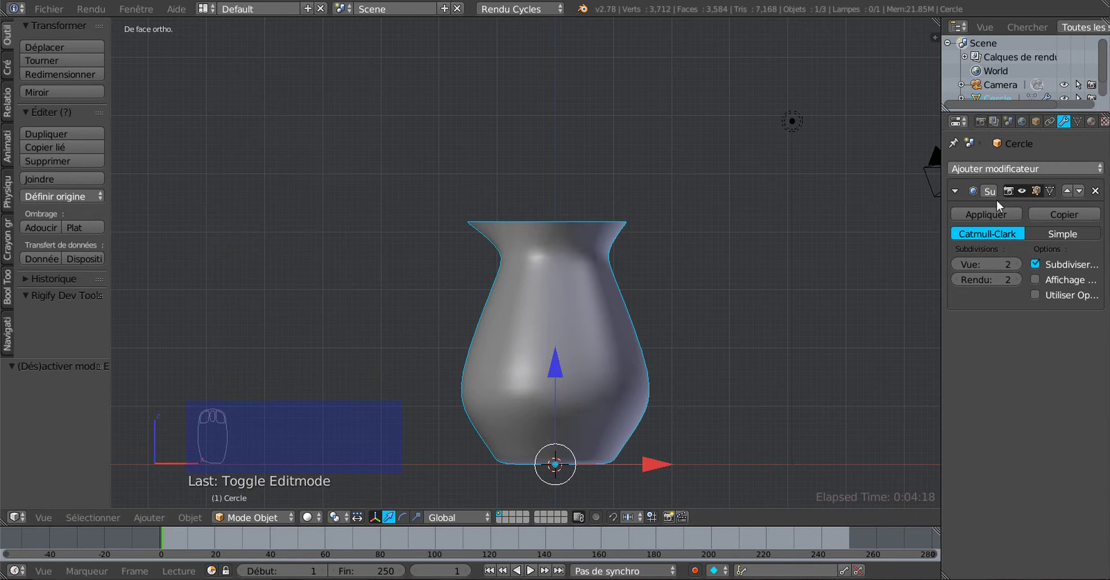
pyautogui.click(183, 518)
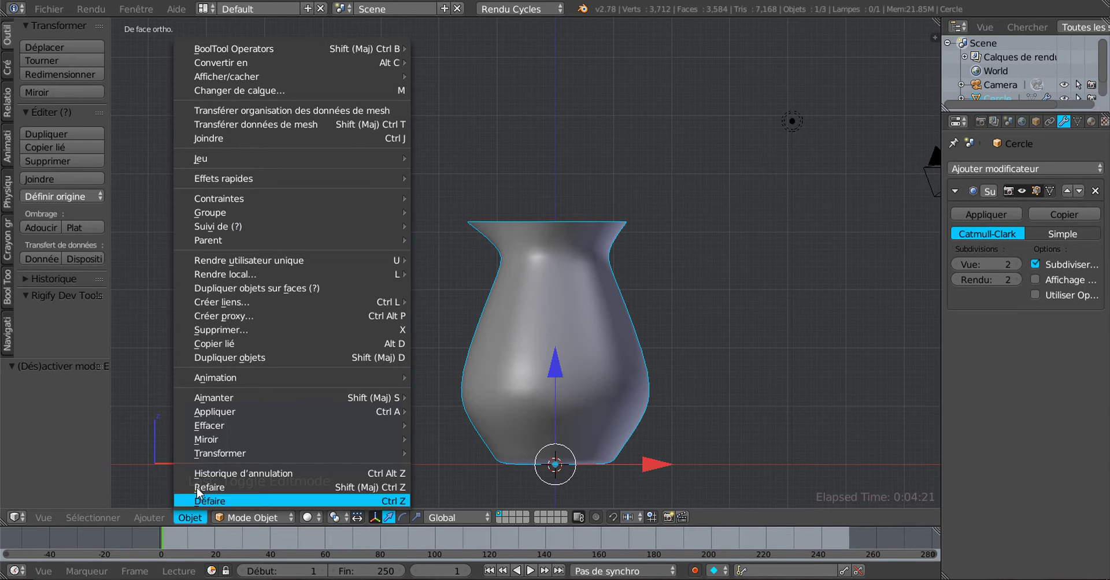
pyautogui.click(444, 298)
# Return to Edit Mode, select the entire pitcher mesh and apply Solidify to its faces
pyautogui.press('Tab')
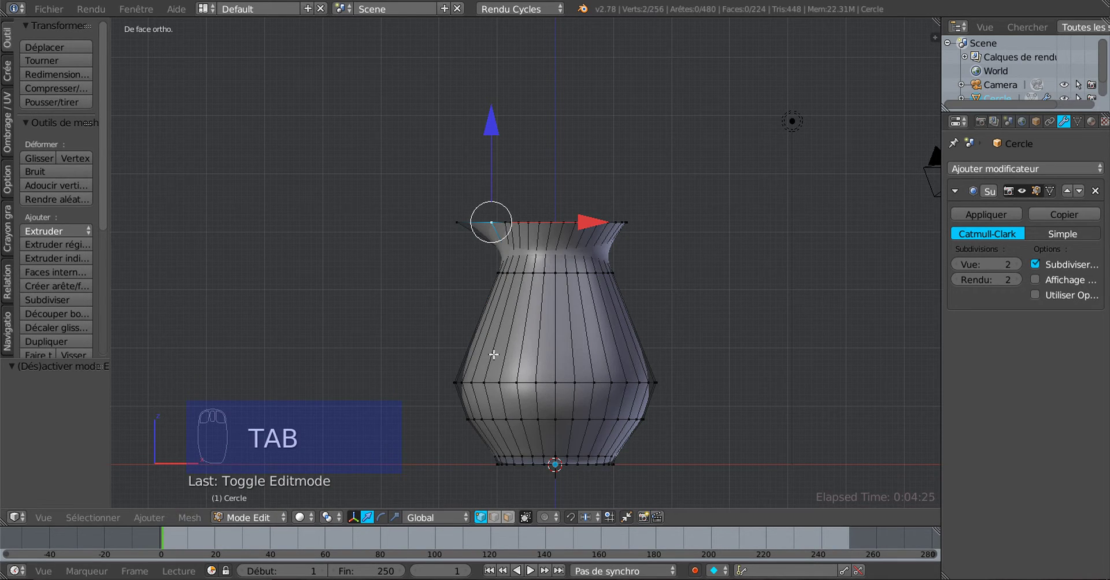
pyautogui.press('a')
pyautogui.press('a')
pyautogui.press('a')
pyautogui.press('a')
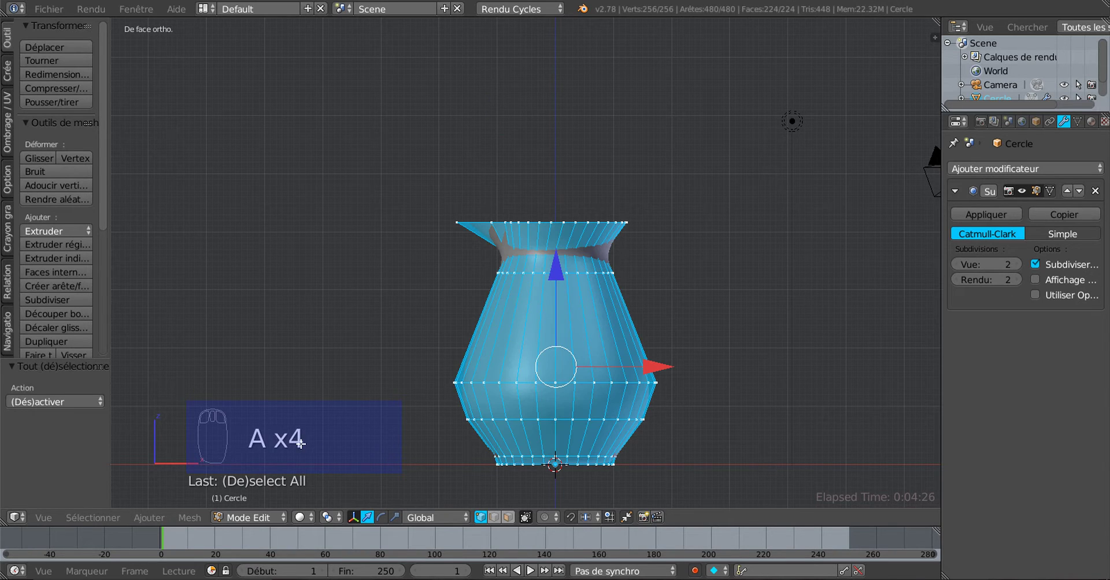
pyautogui.click(197, 519)
pyautogui.moveTo(214, 326)
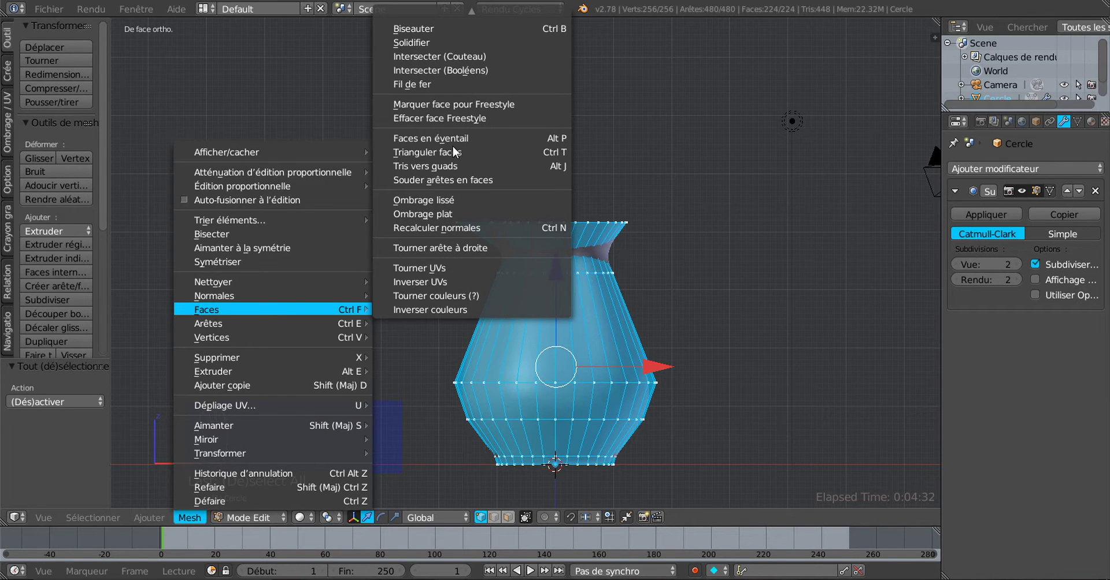
pyautogui.click(440, 40)
# Set the Solidify thickness of the pitcher's walls to 0.0860
pyautogui.scroll(2, 735, 208)
pyautogui.moveTo(735, 208); pyautogui.dragTo(501, 335, button='middle')
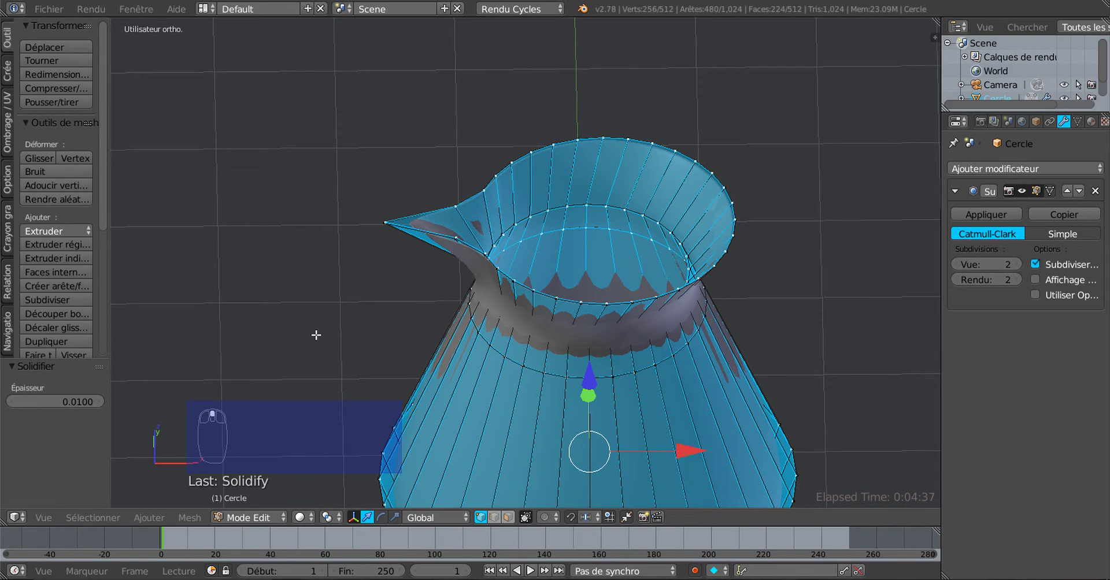
pyautogui.keyDown('shift'); pyautogui.moveTo(317, 335); pyautogui.dragTo(332, 272, button='middle'); pyautogui.keyUp('shift')
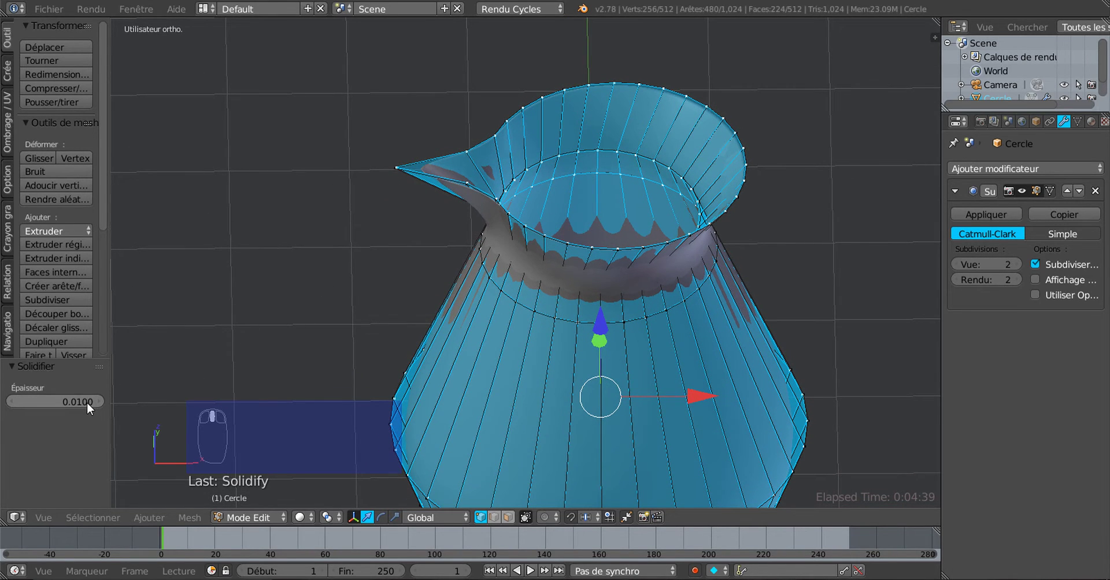
pyautogui.moveTo(85, 401); pyautogui.dragTo(324, 402)
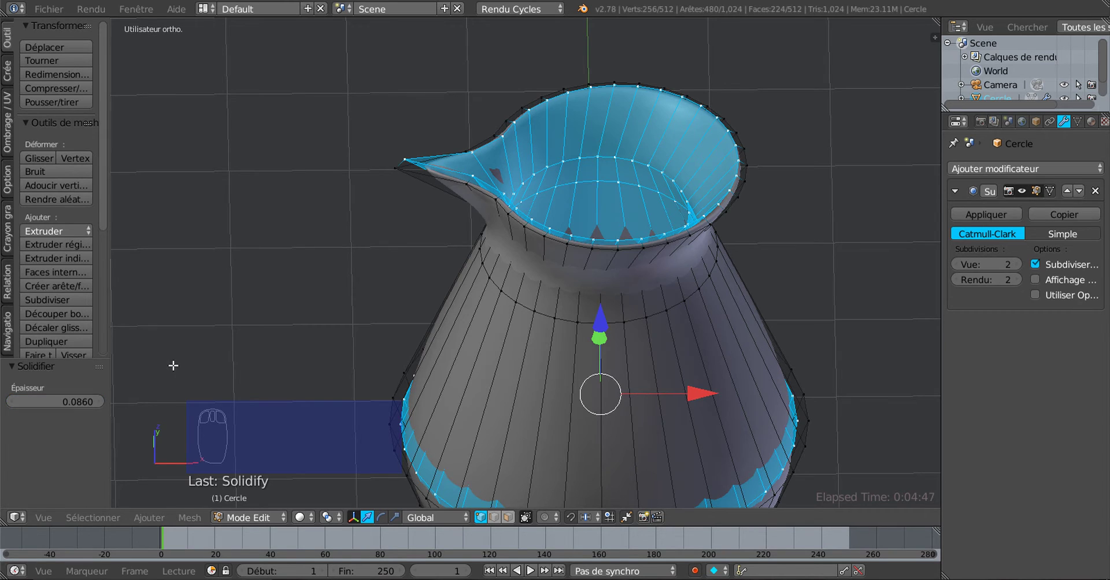
# Try a Solidify thickness of 0.1520 on the pitcher's walls
pyautogui.moveTo(173, 365); pyautogui.dragTo(364, 418, button='middle')
pyautogui.scroll(2, 618, 429)
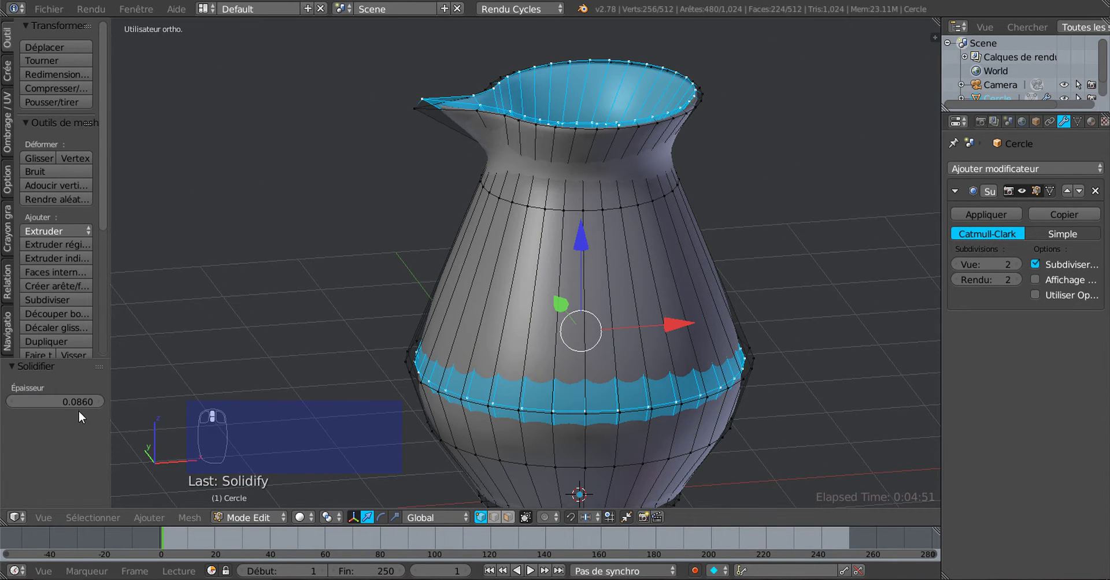
pyautogui.moveTo(79, 403)
pyautogui.mouseDown()
pyautogui.moveTo(121, 403)
pyautogui.moveTo(99, 404)
pyautogui.mouseUp()
pyautogui.moveTo(437, 391); pyautogui.dragTo(421, 358, button='middle')
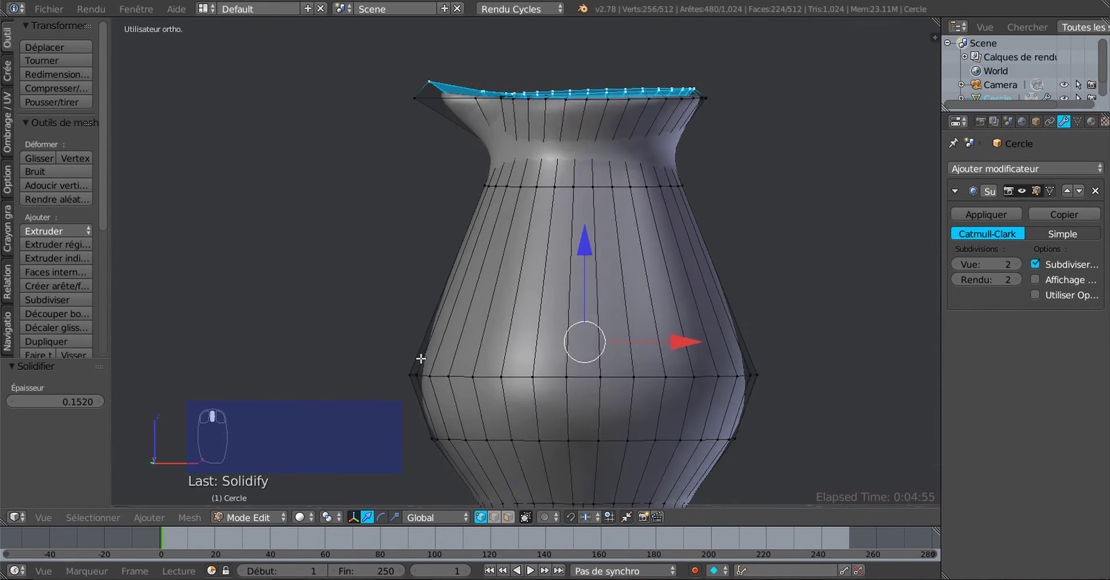
pyautogui.scroll(-3, 428, 355)
pyautogui.scroll(2, 578, 360)
pyautogui.moveTo(579, 360); pyautogui.dragTo(580, 378, button='middle')
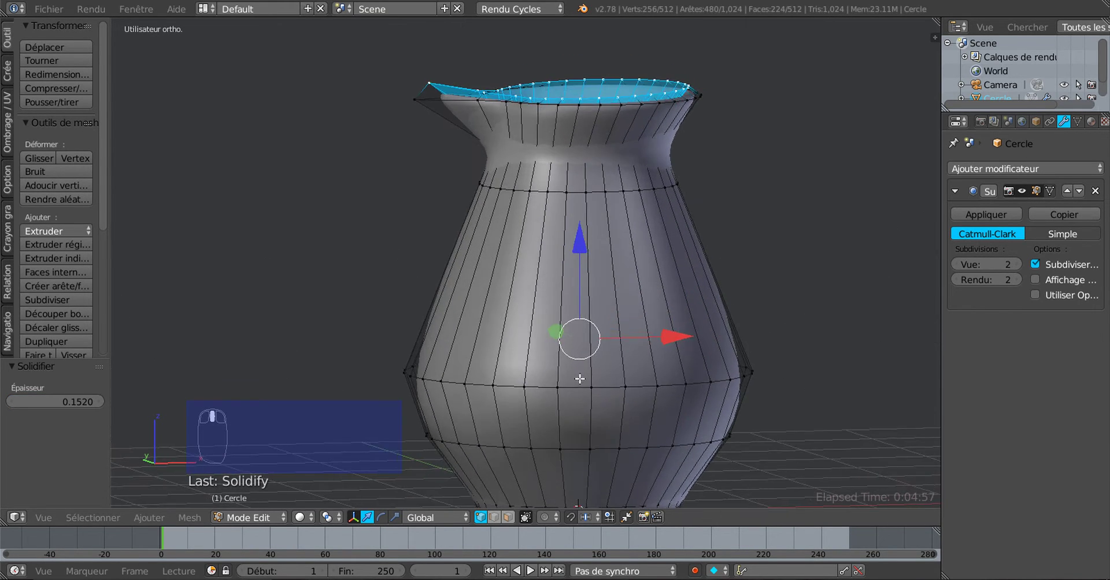
# Reduce the Solidify thickness of the pitcher's walls and check the thinner rim and body in Object Mode
pyautogui.moveTo(64, 399); pyautogui.dragTo(14, 402)
pyautogui.moveTo(347, 332); pyautogui.dragTo(349, 381, button='middle')
pyautogui.moveTo(85, 403)
pyautogui.mouseDown()
pyautogui.moveTo(109, 403)
pyautogui.moveTo(97, 403)
pyautogui.mouseUp()
pyautogui.moveTo(218, 366); pyautogui.dragTo(295, 372, button='middle')
pyautogui.scroll(3, 403, 340)
pyautogui.moveTo(390, 329); pyautogui.dragTo(416, 316, button='middle')
pyautogui.press('Tab')
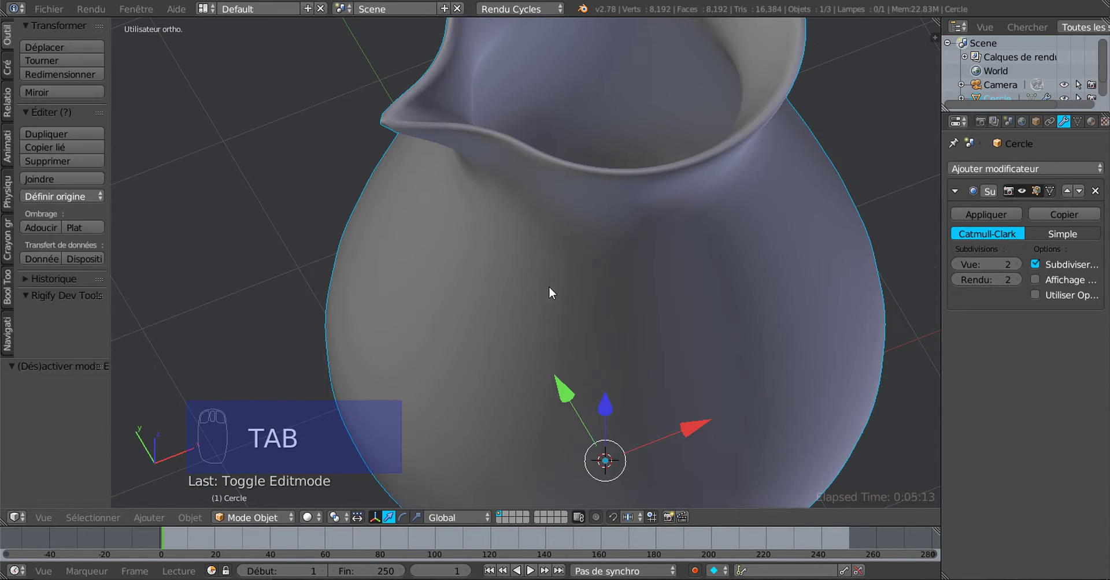
pyautogui.scroll(-3, 549, 293)
pyautogui.moveTo(523, 233); pyautogui.dragTo(555, 202, button='middle')
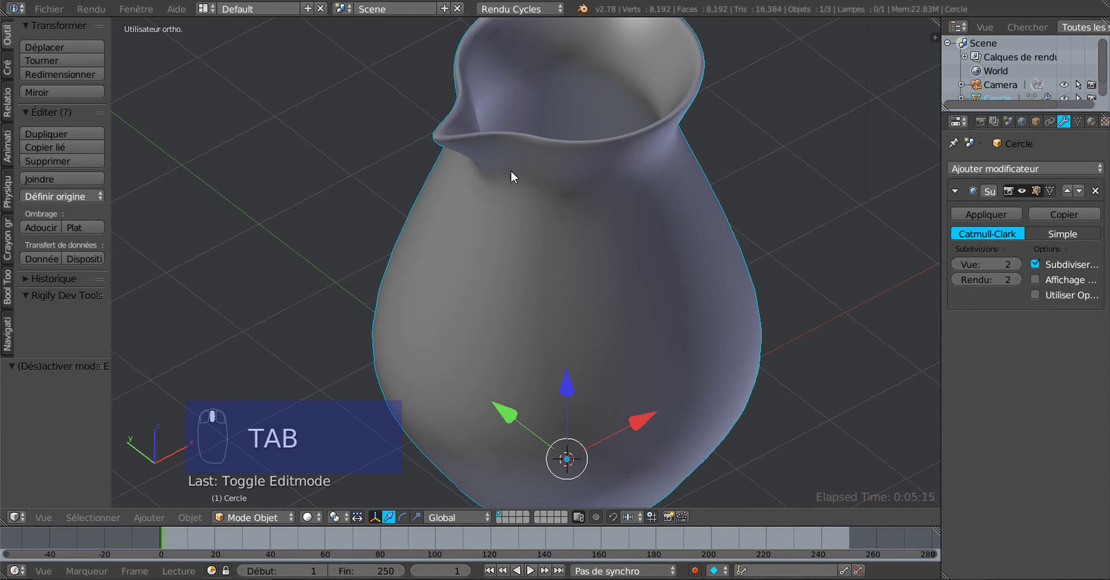
# Return to Edit Mode and scale the selected inner shell down to about 0.97 so it sits inside the outer wall
pyautogui.press('Tab')
pyautogui.scroll(2, 575, 378)
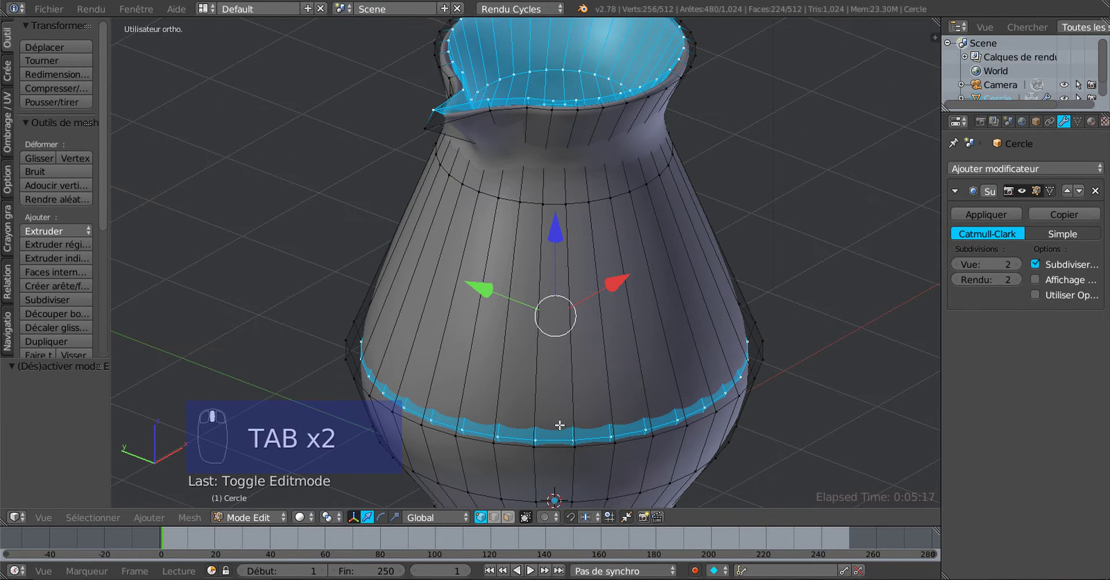
pyautogui.keyDown('shift'); pyautogui.moveTo(559, 425); pyautogui.dragTo(576, 381, button='middle'); pyautogui.keyUp('shift')
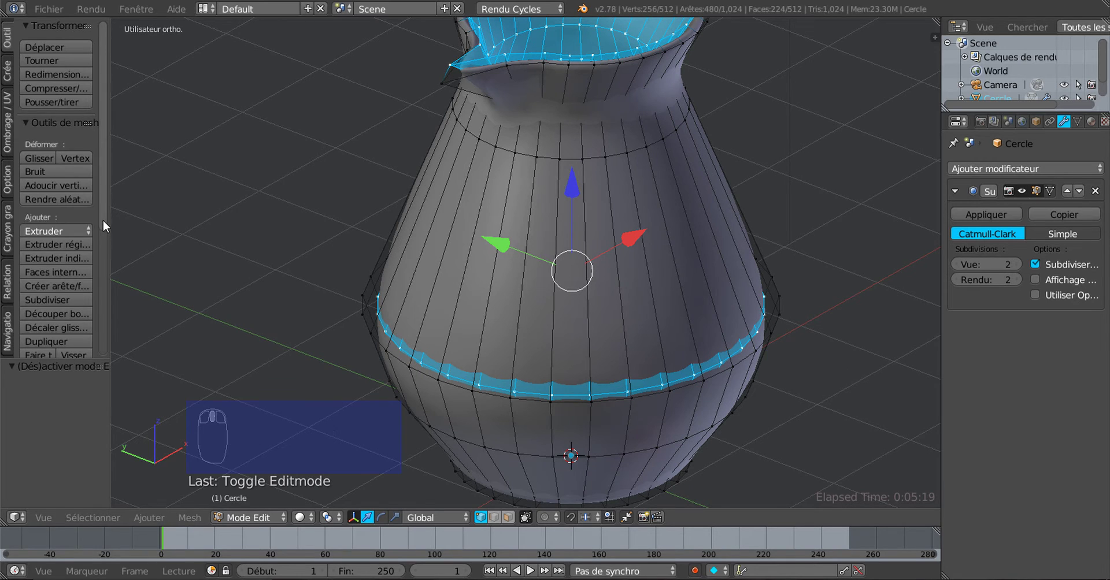
pyautogui.moveTo(103, 221); pyautogui.dragTo(103, 345)
pyautogui.scroll(-2, 309, 364)
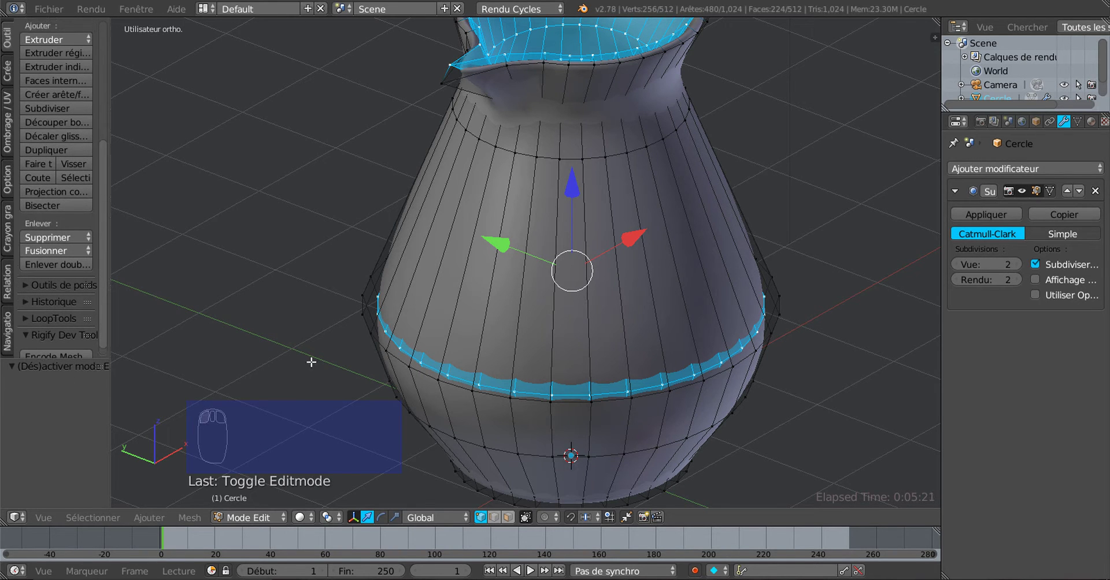
pyautogui.scroll(-2, 411, 377)
pyautogui.scroll(1, 417, 336)
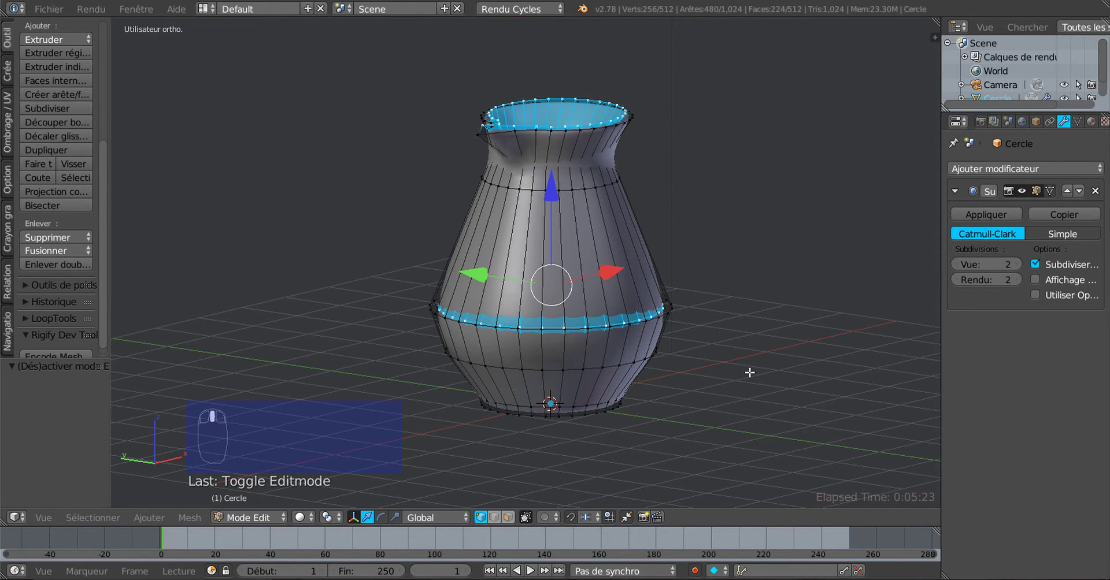
pyautogui.scroll(1, 750, 381)
pyautogui.press('s')
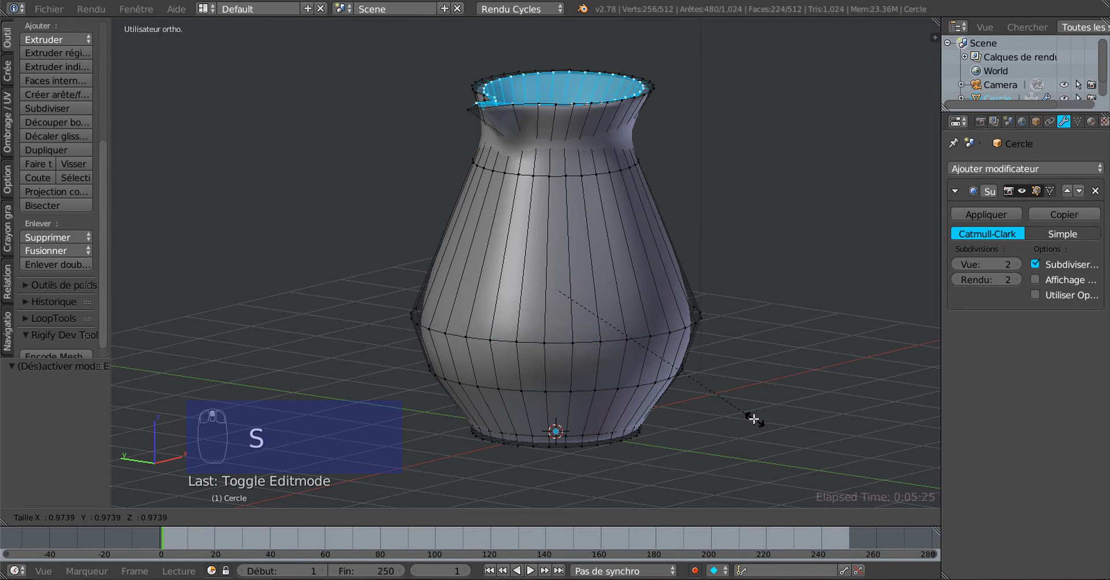
pyautogui.click(749, 419)
# Examine the pitcher's walls and rim from several angles in Object and Edit Mode, ending with Object Mode in front view
pyautogui.press('Tab')
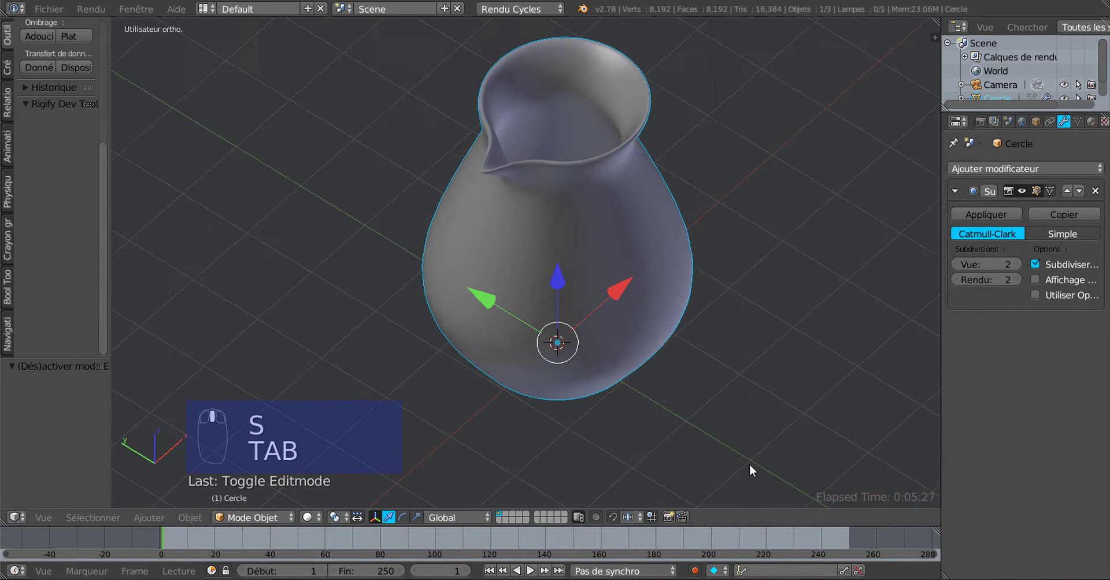
pyautogui.moveTo(749, 464); pyautogui.dragTo(600, 355, button='middle')
pyautogui.press('Tab')
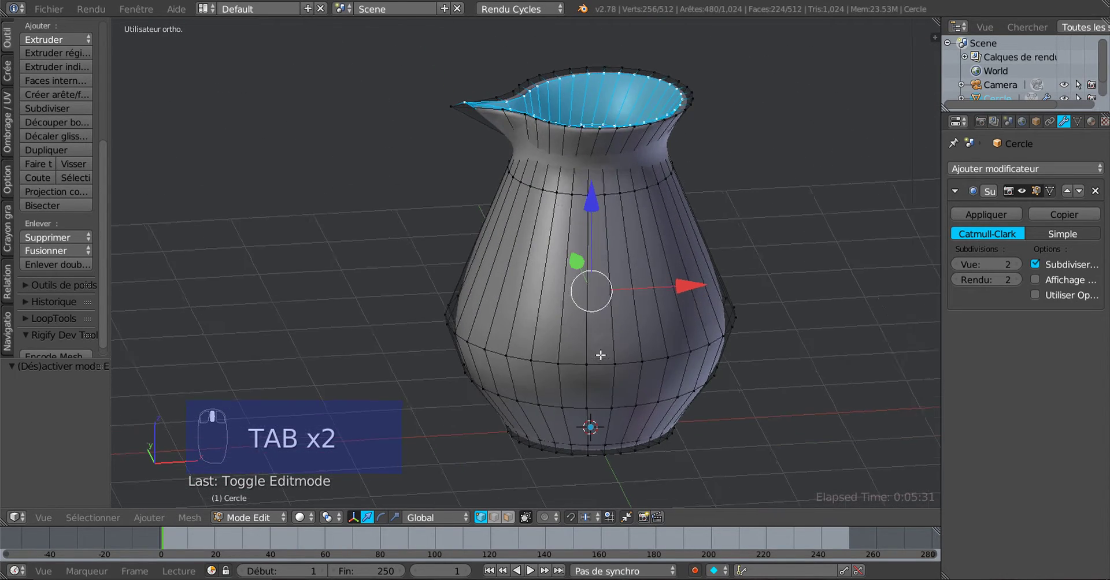
pyautogui.moveTo(724, 350); pyautogui.dragTo(726, 366, button='middle')
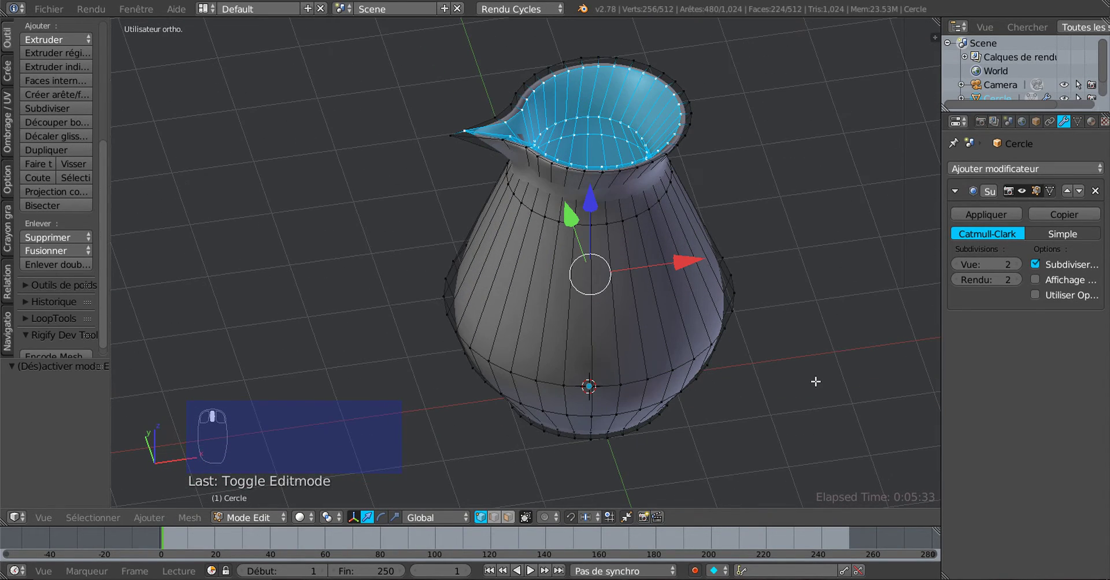
pyautogui.moveTo(815, 382); pyautogui.dragTo(775, 350, button='middle')
pyautogui.moveTo(716, 331); pyautogui.dragTo(728, 282, button='middle')
pyautogui.press('Tab')
pyautogui.scroll(-3, 729, 310)
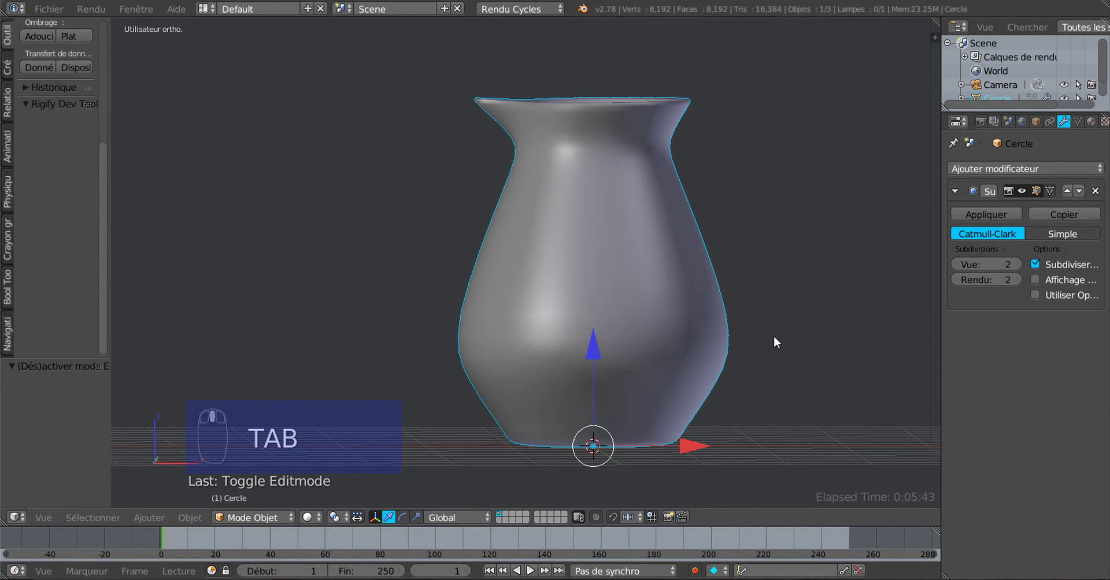
pyautogui.press('KP_7')
pyautogui.press('KP_1')
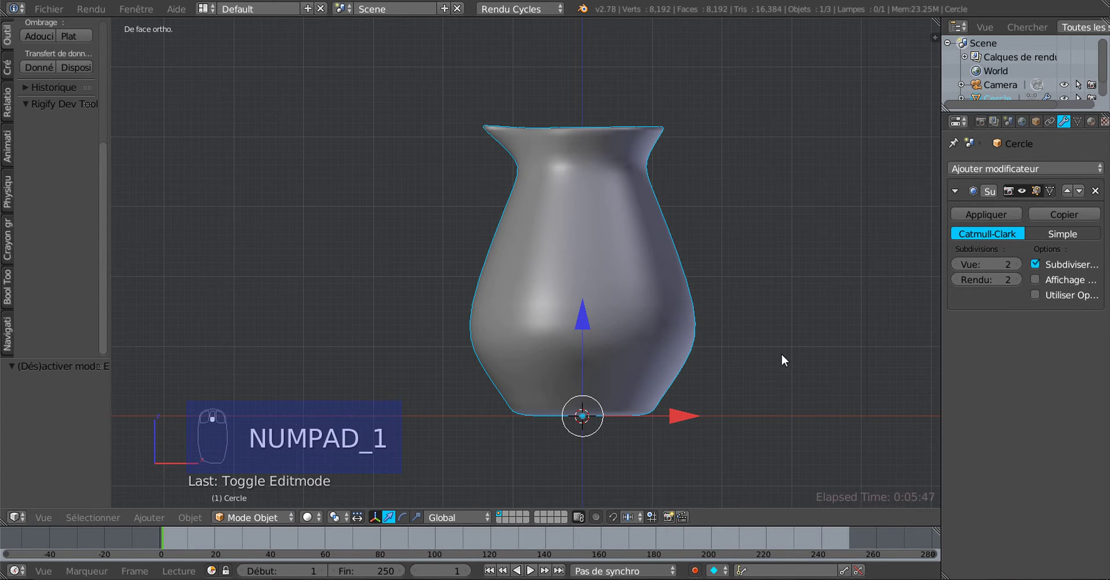
# In Edit Mode's right view, select the four central body faces opposite the spout using face selection: two above the belly line, two below
pyautogui.press('Tab')
pyautogui.moveTo(781, 353); pyautogui.dragTo(799, 350, button='middle')
pyautogui.press('KP_3')
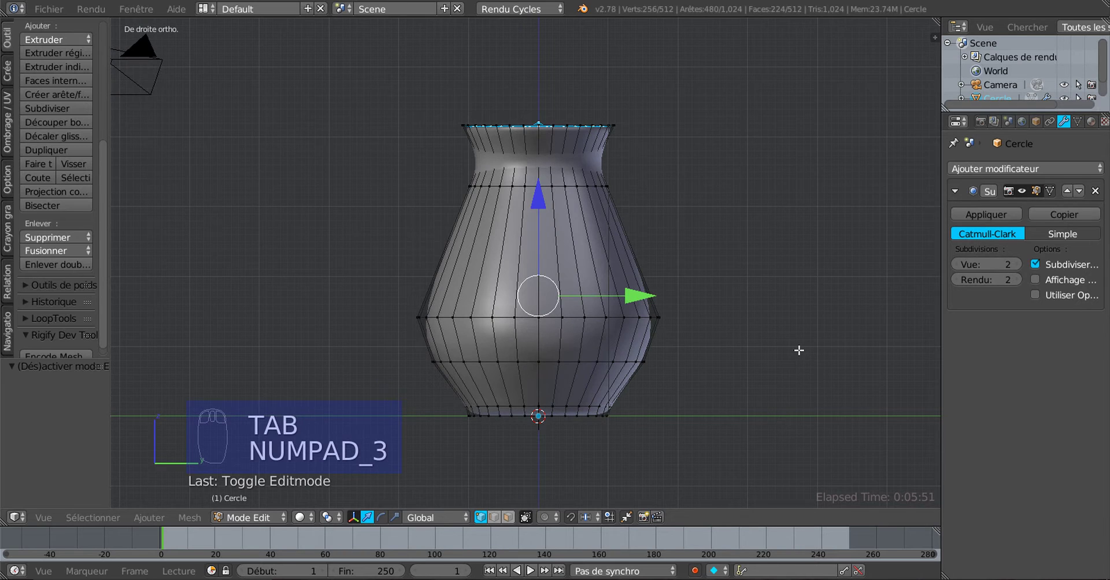
pyautogui.scroll(1, 584, 348)
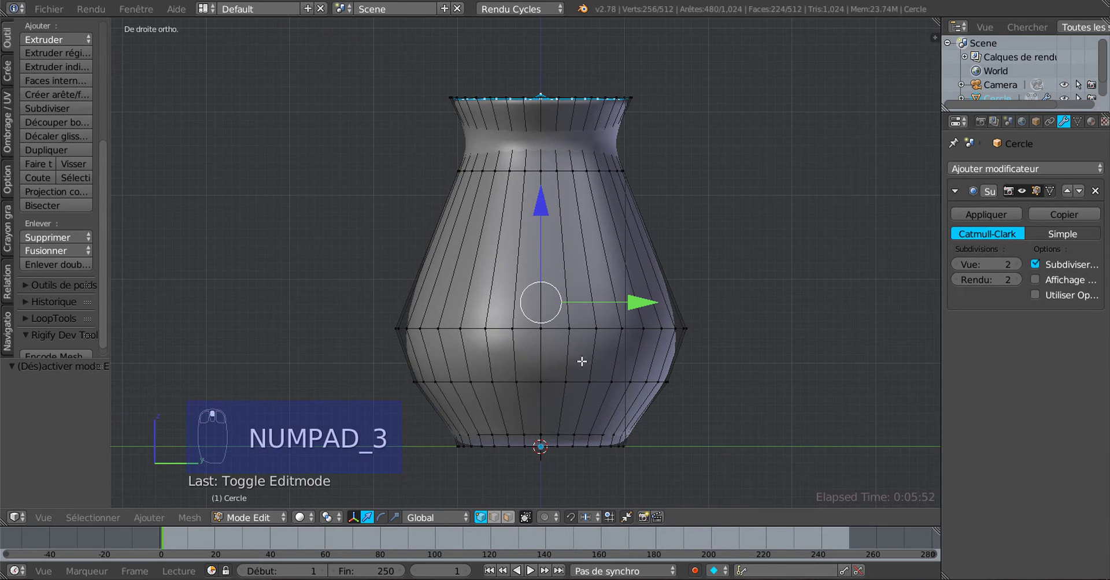
pyautogui.click(508, 518)
pyautogui.rightClick(530, 268)
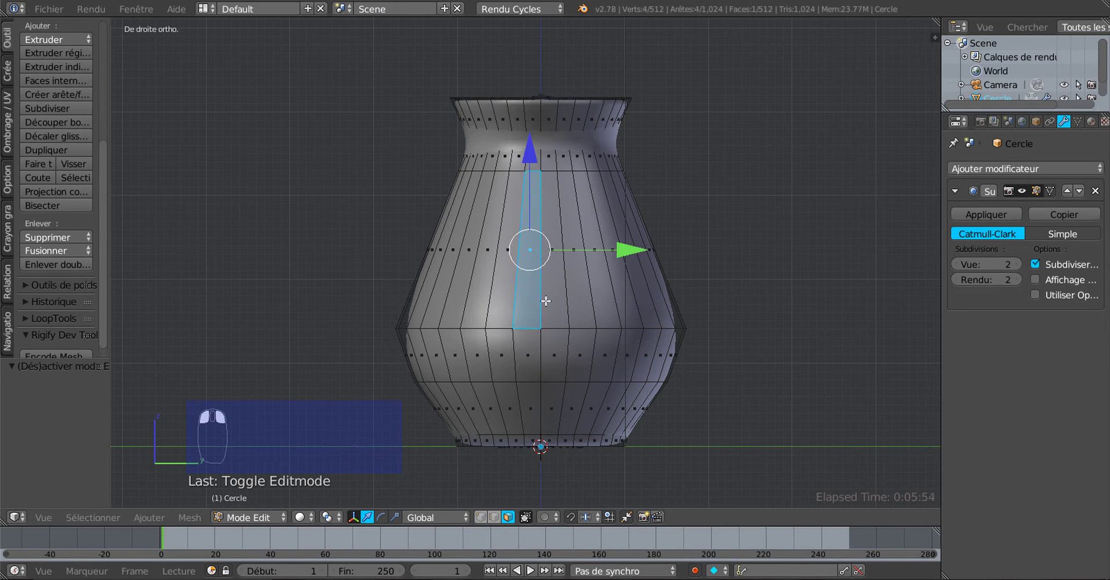
pyautogui.rightClick(549, 269)
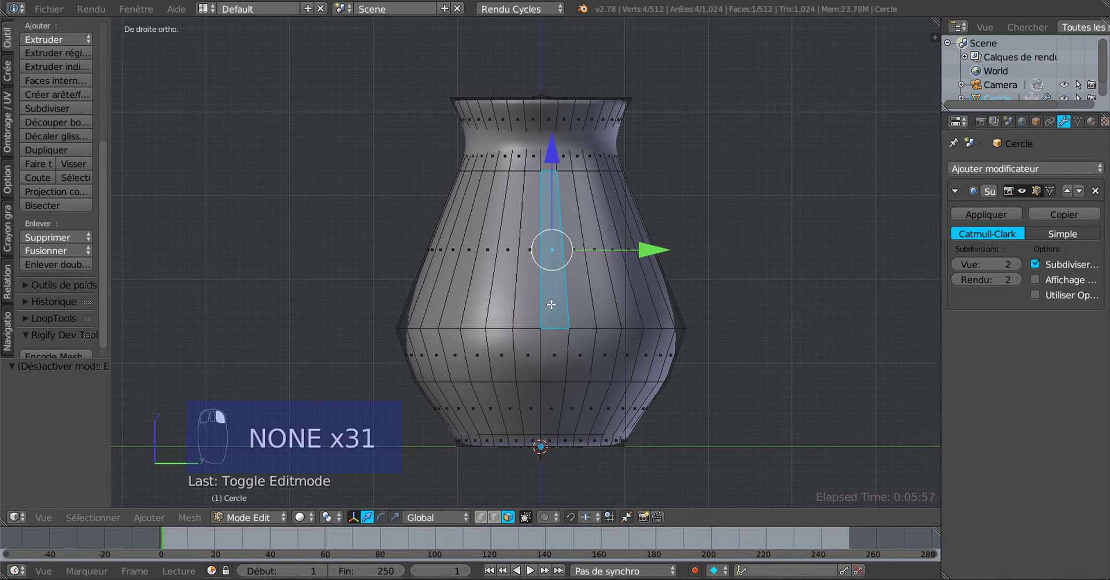
pyautogui.keyDown('shift'); pyautogui.rightClick(528, 256); pyautogui.keyUp('shift')
pyautogui.keyDown('shift'); pyautogui.rightClick(545, 351); pyautogui.keyUp('shift')
pyautogui.keyDown('shift'); pyautogui.rightClick(532, 353); pyautogui.keyUp('shift')
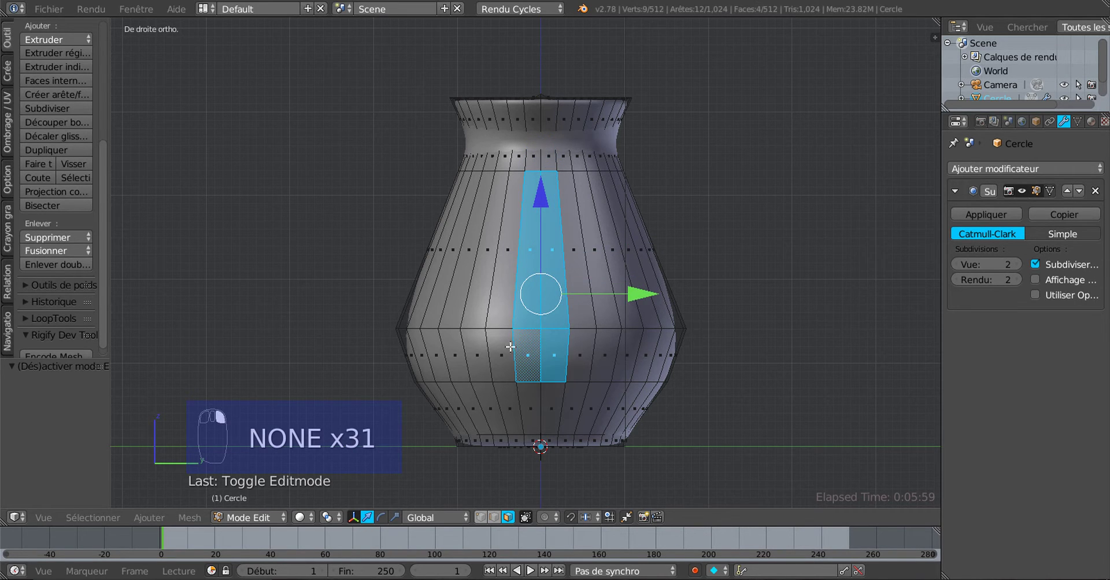
# Try adding the two central faces below the neck and moving all six selected faces outward along X
pyautogui.scroll(1, 515, 311)
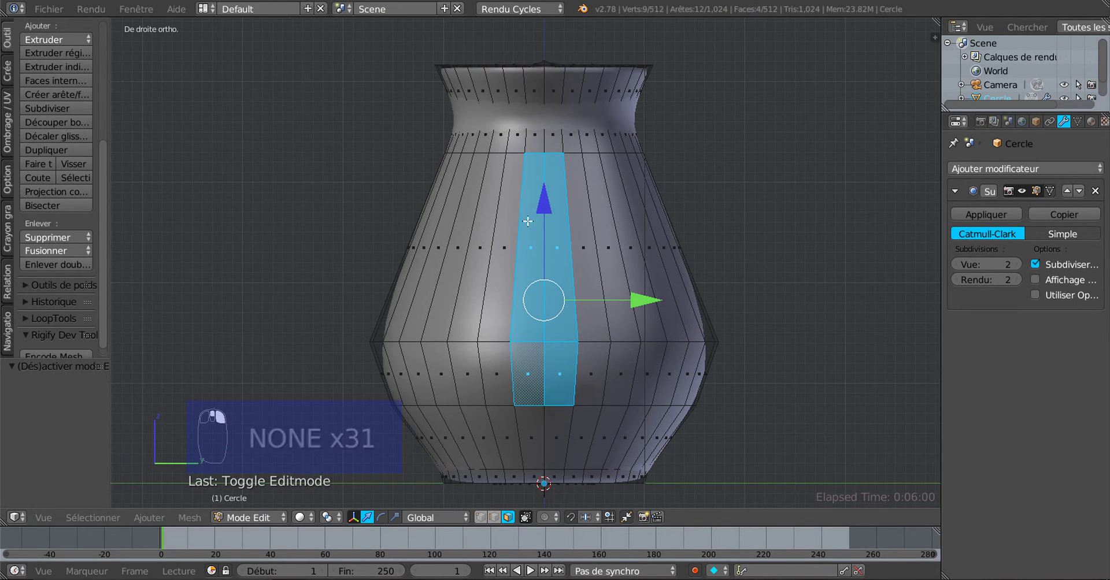
pyautogui.keyDown('shift'); pyautogui.rightClick(537, 138); pyautogui.keyUp('shift')
pyautogui.keyDown('shift'); pyautogui.rightClick(552, 139); pyautogui.keyUp('shift')
pyautogui.moveTo(552, 139); pyautogui.dragTo(692, 288, button='middle')
pyautogui.press('g')
pyautogui.press('x')
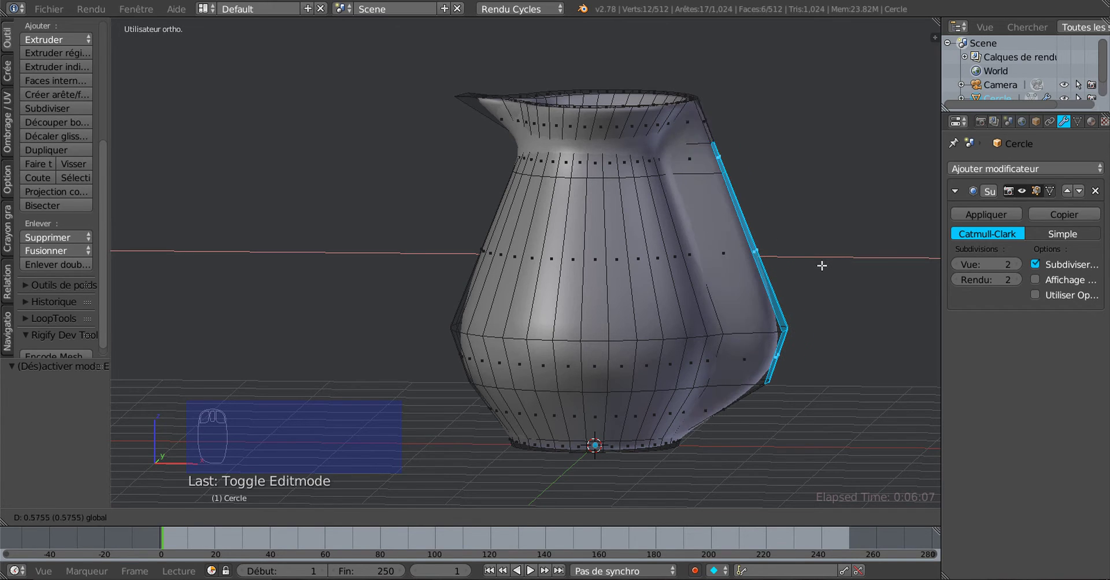
pyautogui.click(804, 265)
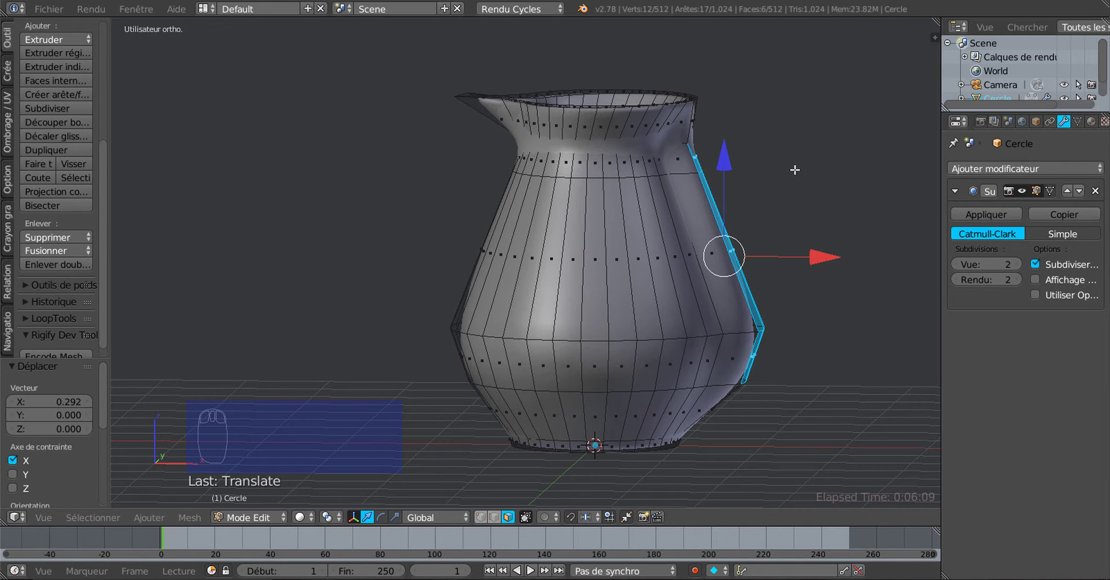
pyautogui.hotkey('ctrl', 'z')
pyautogui.moveTo(788, 175); pyautogui.dragTo(628, 165, button='middle')
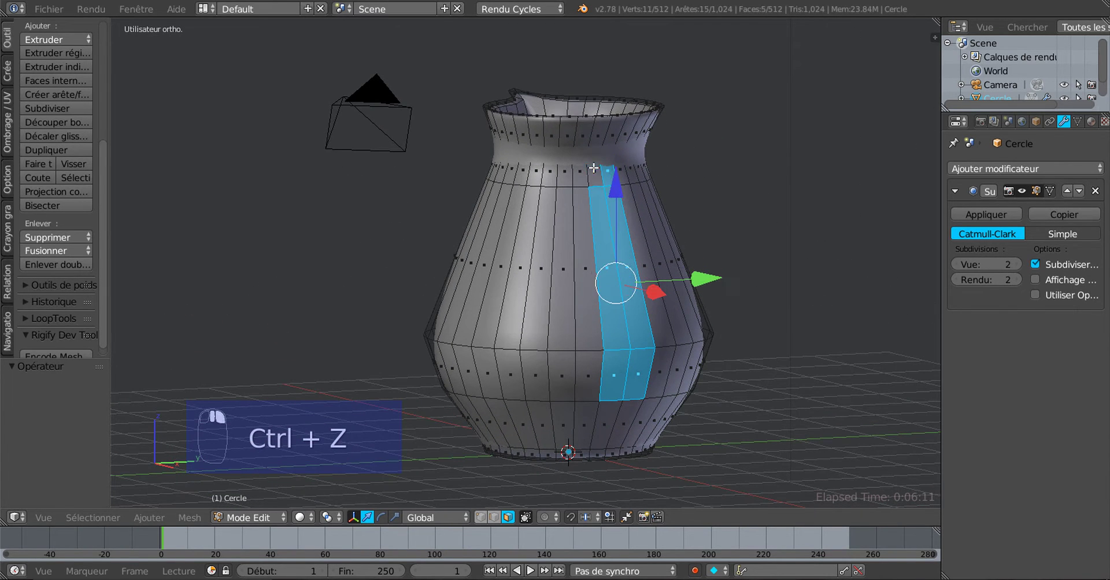
pyautogui.hotkey('ctrl', 'z')
# Try moving the four selected body faces outward along X without extruding them
pyautogui.moveTo(578, 270); pyautogui.dragTo(803, 312, button='middle')
pyautogui.moveTo(787, 305); pyautogui.dragTo(840, 300)
pyautogui.moveTo(840, 301); pyautogui.dragTo(771, 344, button='middle')
pyautogui.scroll(-2, 813, 345)
pyautogui.hotkey('ctrl', 'z')
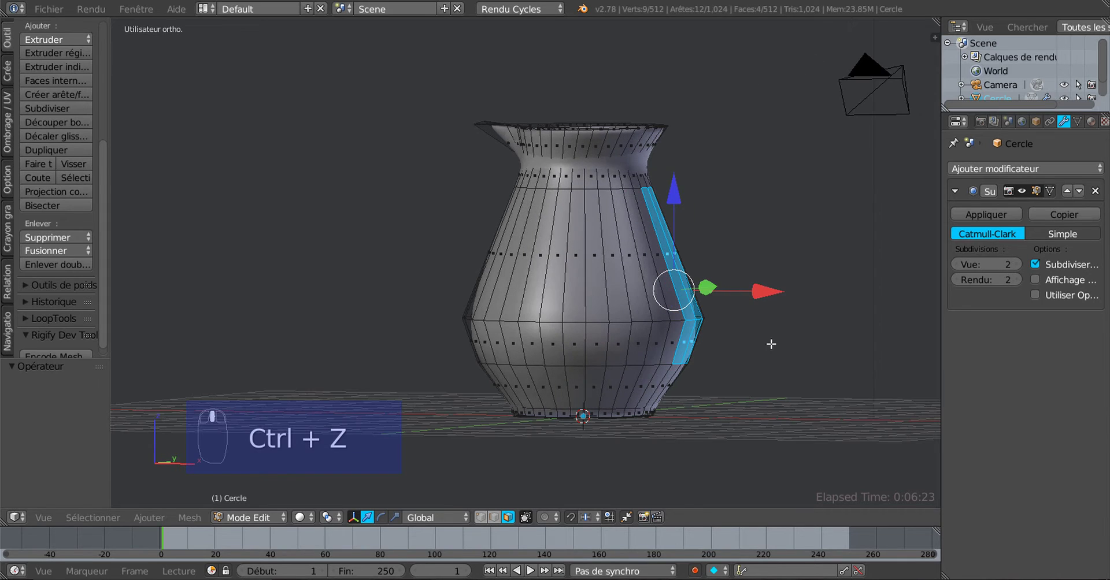
# Extrude the four selected faces and move them outward along X by 0.632 to start the handle
pyautogui.press('e')
pyautogui.moveTo(770, 290); pyautogui.dragTo(855, 309)
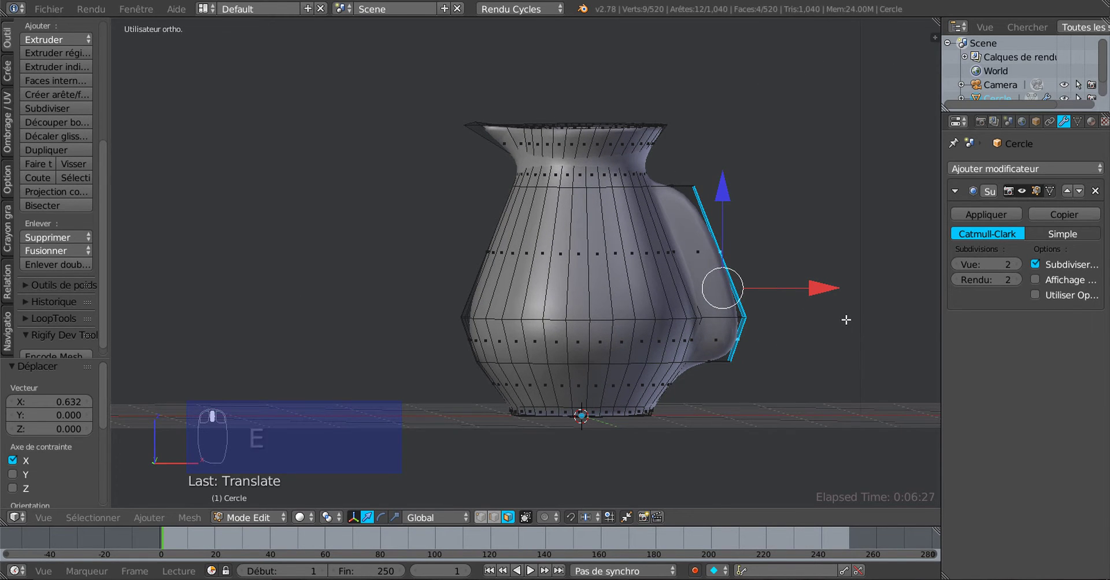
pyautogui.press('KP_1')
pyautogui.scroll(1, 834, 326)
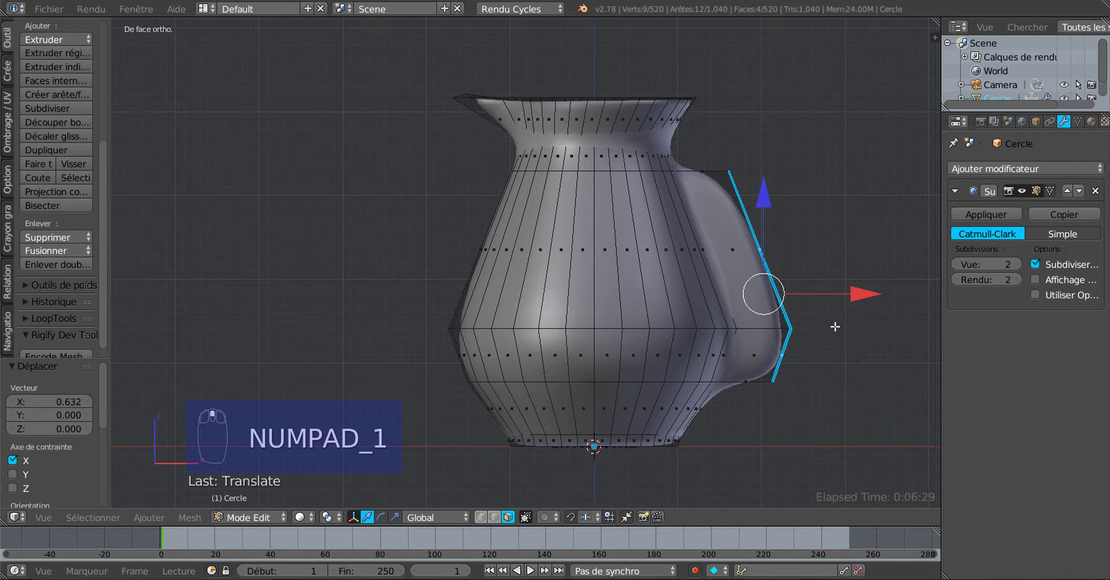
# In front view, rotate the extruded handle faces towards vertical and move them a further 0.189 outward along X
pyautogui.keyDown('shift'); pyautogui.moveTo(835, 351); pyautogui.dragTo(759, 329, button='middle'); pyautogui.keyUp('shift')
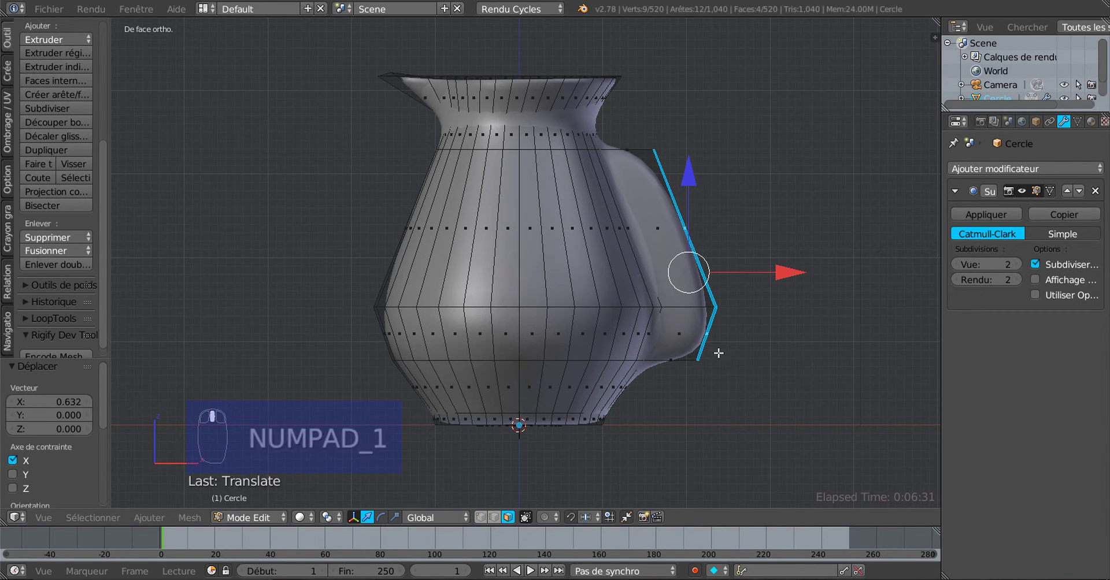
pyautogui.scroll(1, 669, 322)
pyautogui.moveTo(783, 364)
pyautogui.mouseDown(button='middle')
pyautogui.moveTo(710, 369)
pyautogui.moveTo(786, 372)
pyautogui.mouseUp(button='middle')
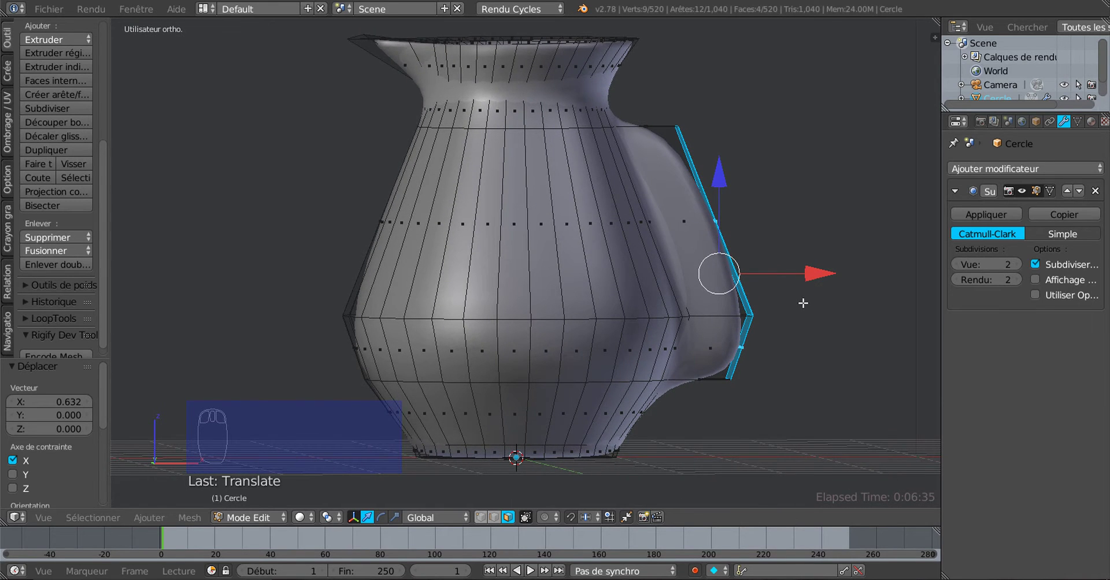
pyautogui.scroll(-2, 796, 319)
pyautogui.press('KP_1')
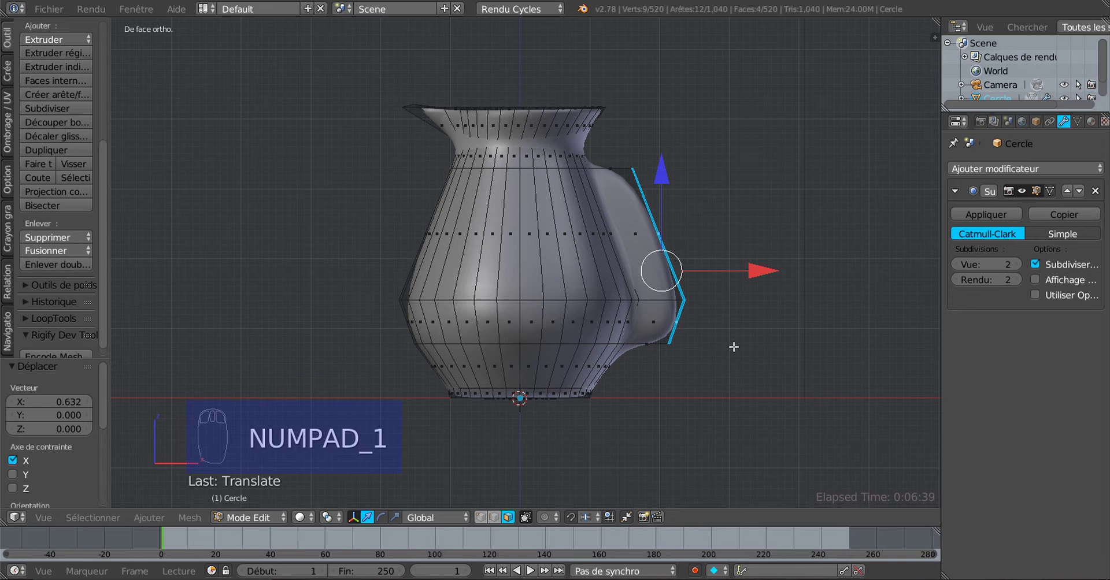
pyautogui.press('r')
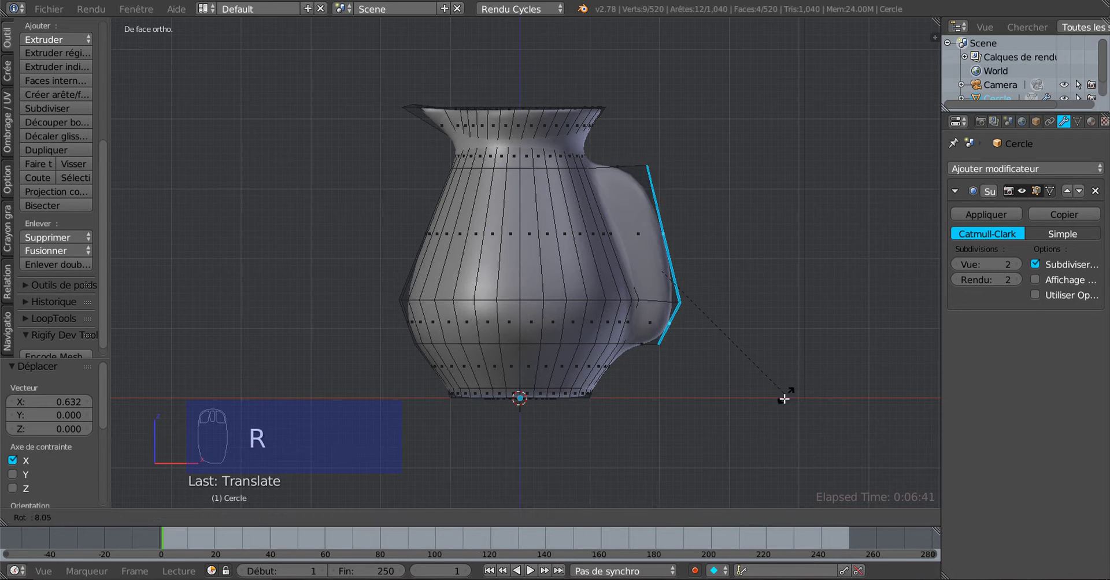
pyautogui.click(780, 410)
pyautogui.moveTo(756, 276)
pyautogui.mouseDown()
pyautogui.moveTo(778, 268)
pyautogui.moveTo(770, 273)
pyautogui.mouseUp()
# Scale the handle's outer faces to 0.737 and rotate them by -14.805°
pyautogui.press('s')
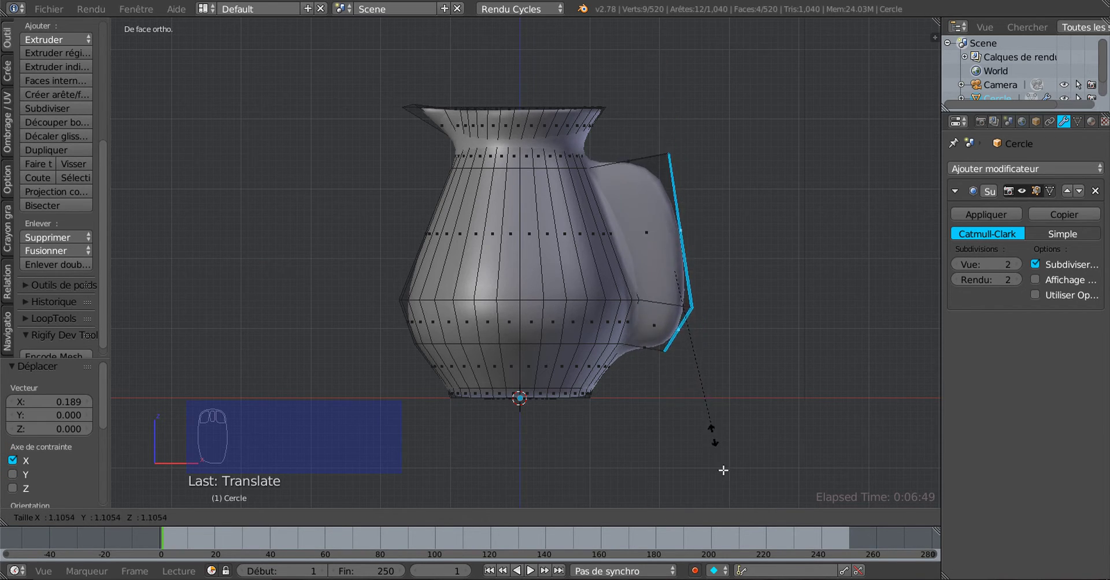
pyautogui.click(718, 373)
pyautogui.press('r')
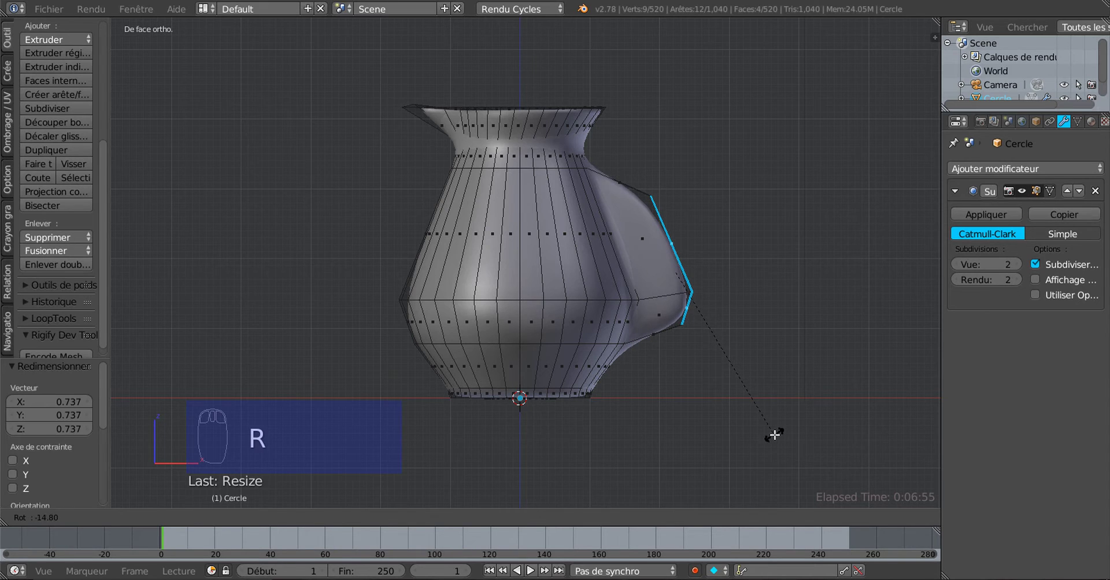
pyautogui.click(775, 435)
pyautogui.scroll(1, 705, 398)
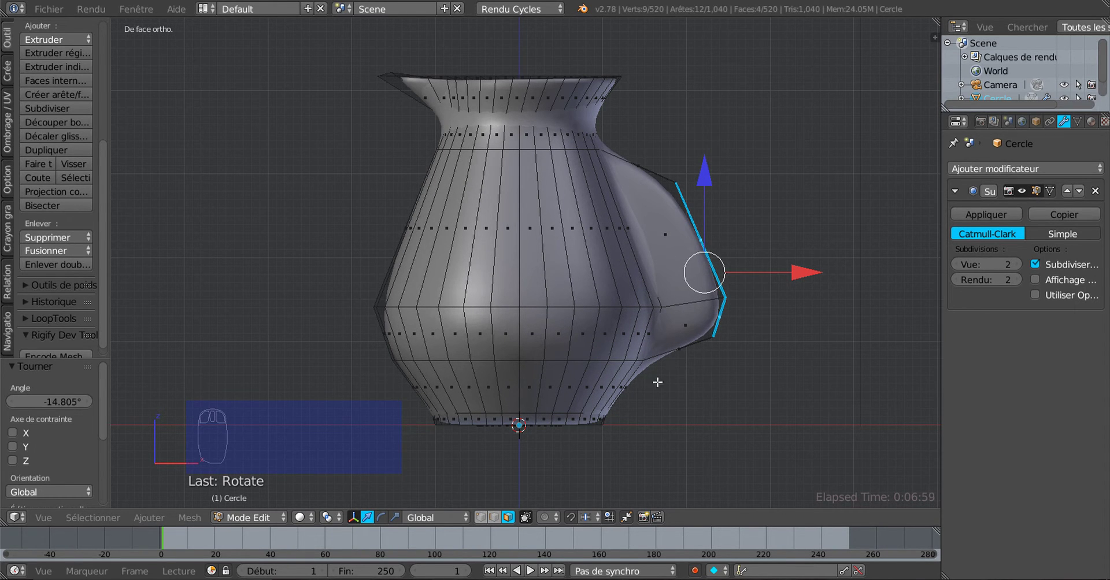
# Select the two side faces on each side of the handle and inset all four by 0.1404
pyautogui.keyDown('shift'); pyautogui.rightClick(667, 239); pyautogui.keyUp('shift')
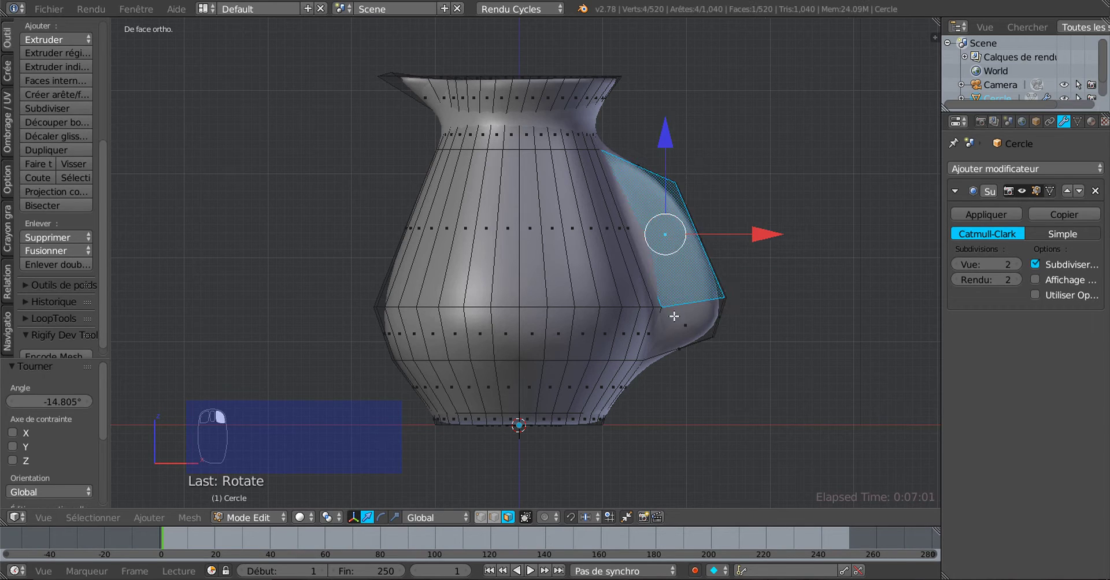
pyautogui.moveTo(768, 441); pyautogui.dragTo(492, 322, button='middle')
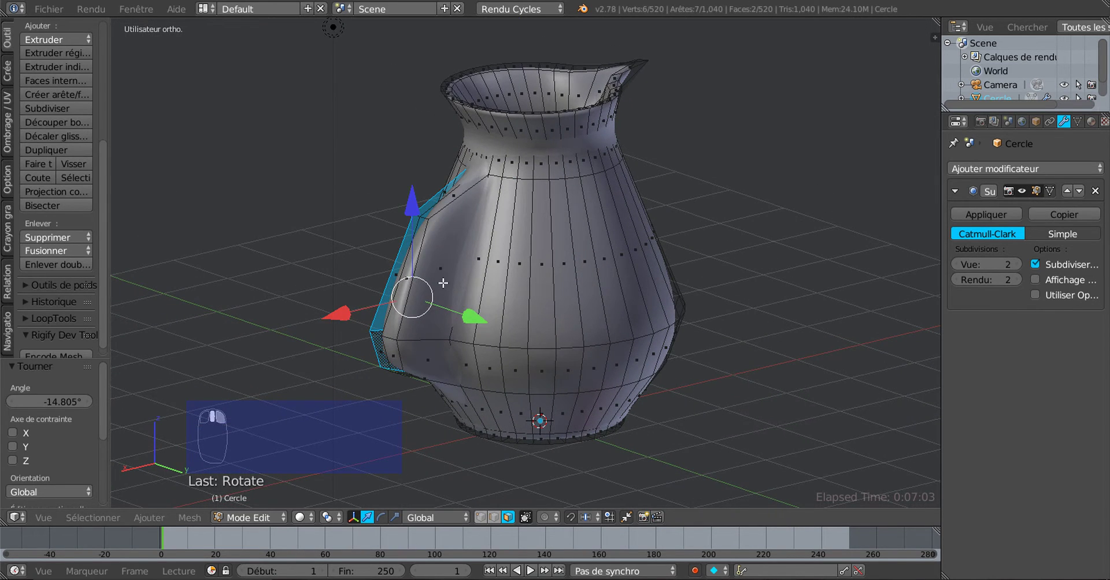
pyautogui.keyDown('shift'); pyautogui.rightClick(433, 342); pyautogui.keyUp('shift')
pyautogui.keyDown('shift'); pyautogui.rightClick(424, 356); pyautogui.keyUp('shift')
pyautogui.moveTo(243, 404); pyautogui.dragTo(682, 362, button='middle')
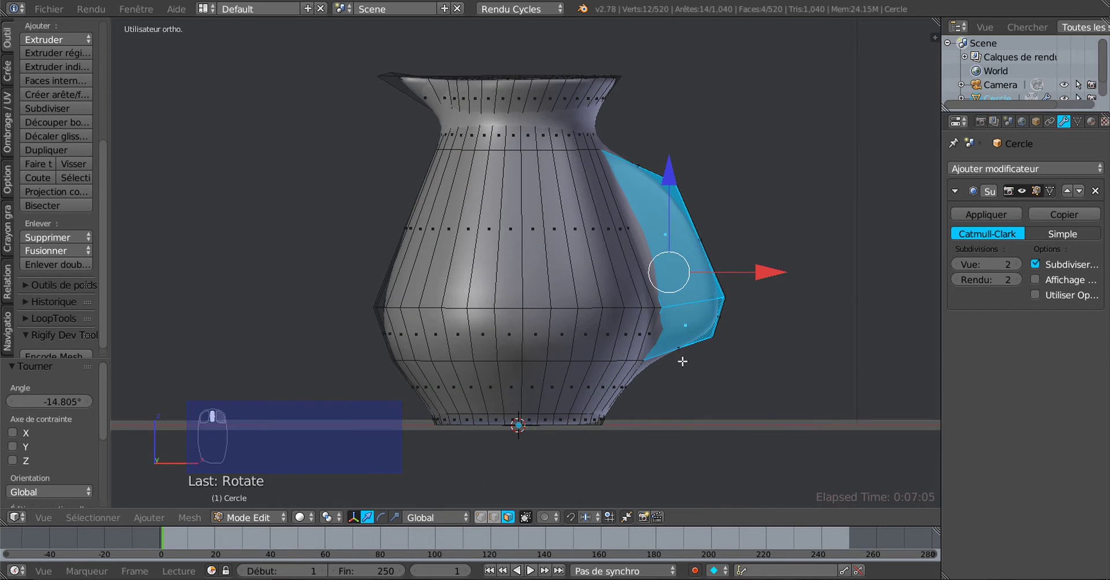
pyautogui.press('i')
pyautogui.click(798, 377)
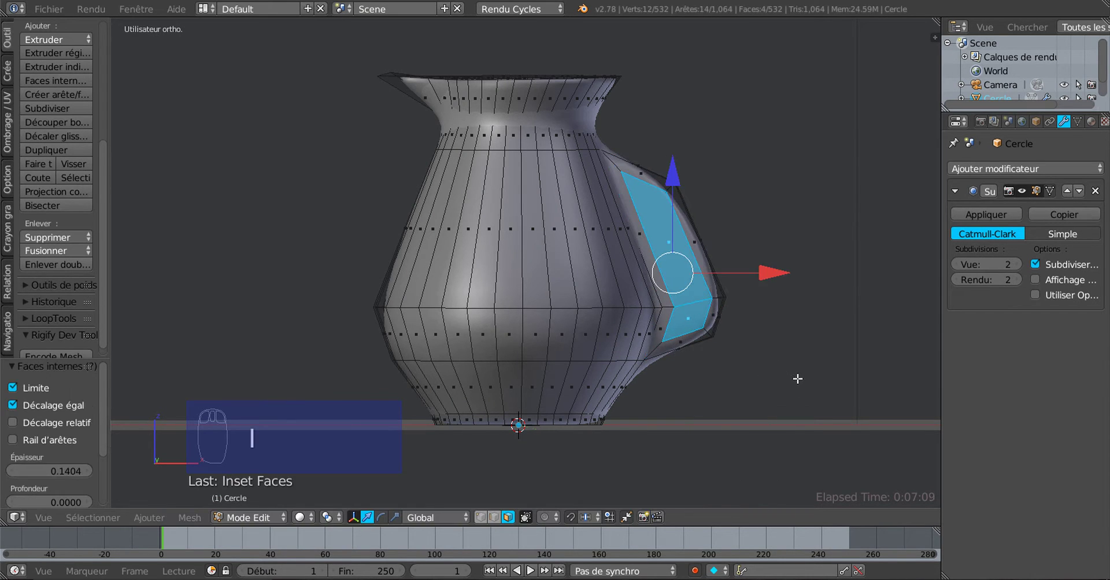
pyautogui.moveTo(798, 377); pyautogui.dragTo(486, 347, button='middle')
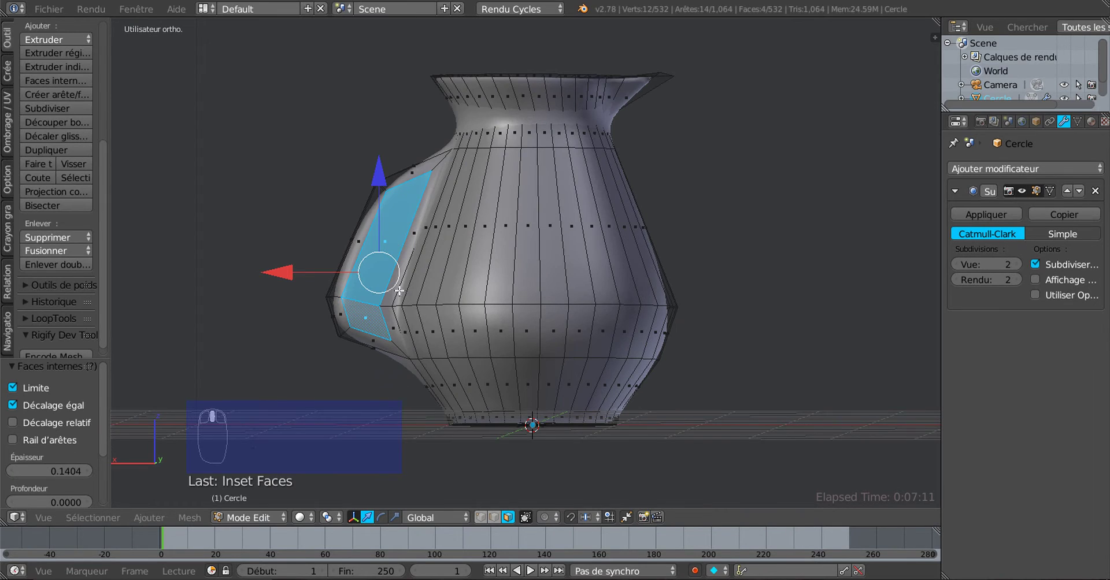
pyautogui.moveTo(400, 292); pyautogui.dragTo(672, 247, button='middle')
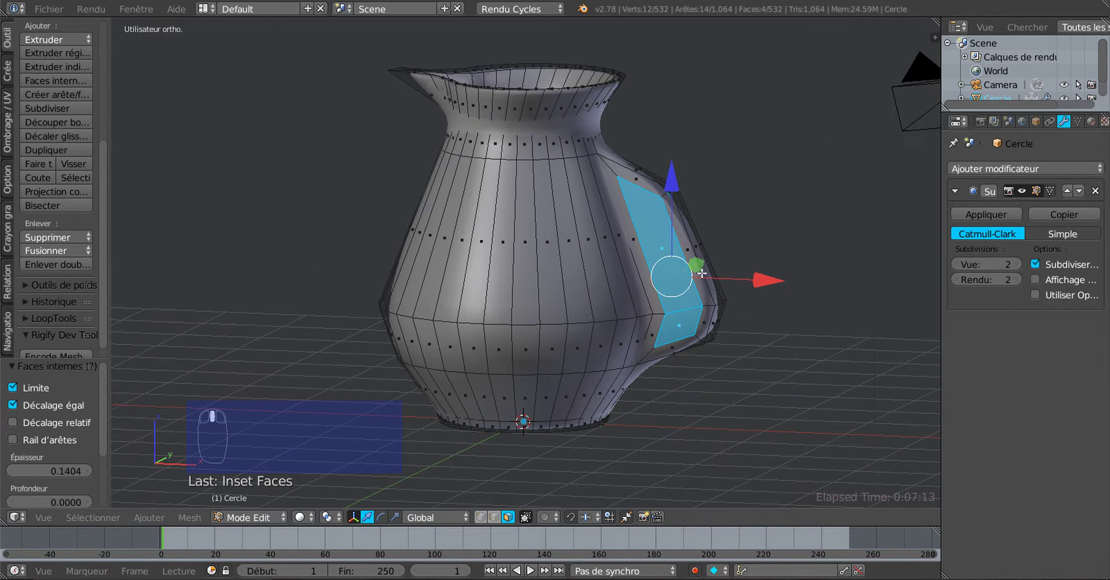
# Scale the four inset handle faces to 0.887
pyautogui.scroll(3, 702, 274)
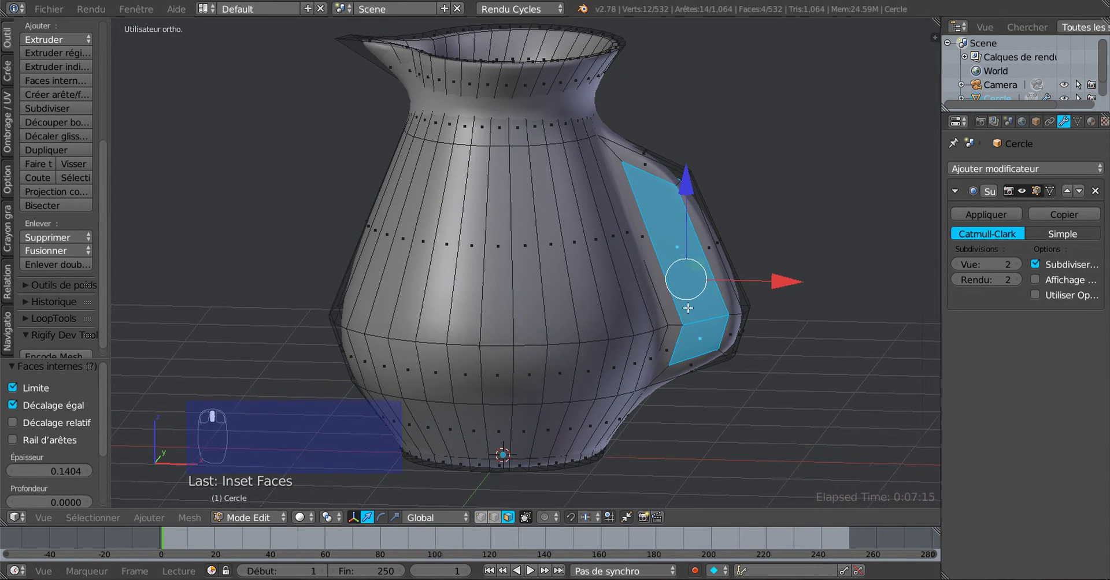
pyautogui.keyDown('shift'); pyautogui.moveTo(688, 309); pyautogui.dragTo(649, 302, button='middle'); pyautogui.keyUp('shift')
pyautogui.press('s')
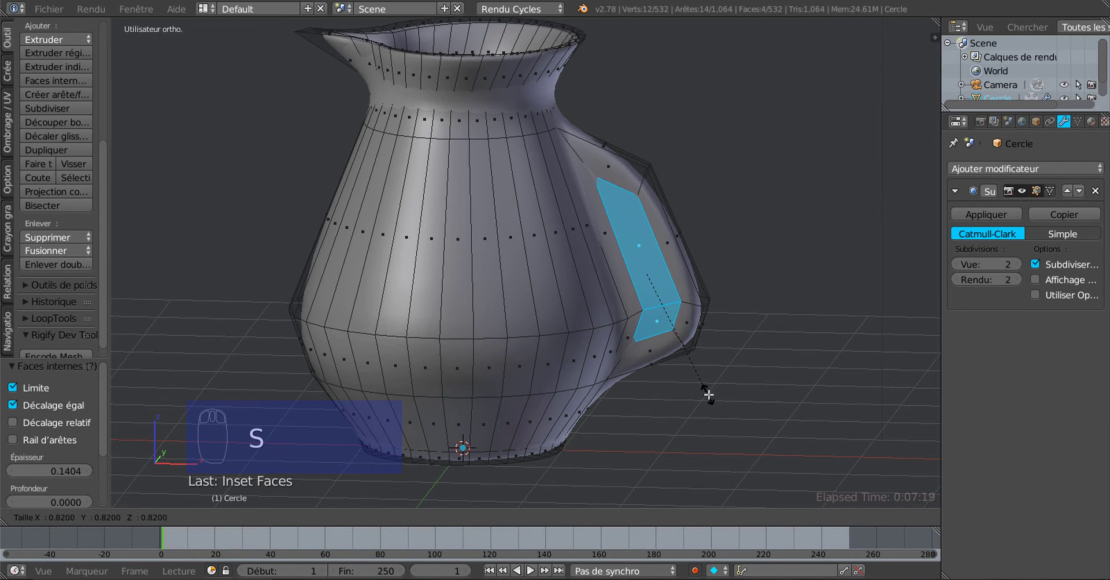
pyautogui.click(717, 403)
pyautogui.moveTo(716, 403); pyautogui.dragTo(490, 374, button='middle')
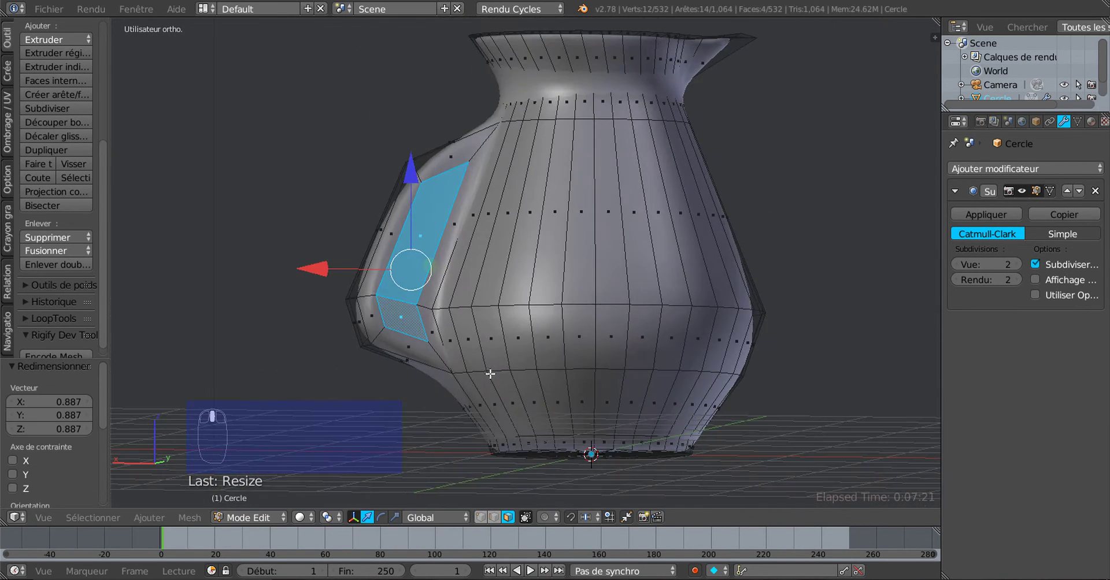
pyautogui.moveTo(623, 396); pyautogui.dragTo(759, 422, button='middle')
# Delete the four inset faces to cut an opening through the handle
pyautogui.press('x')
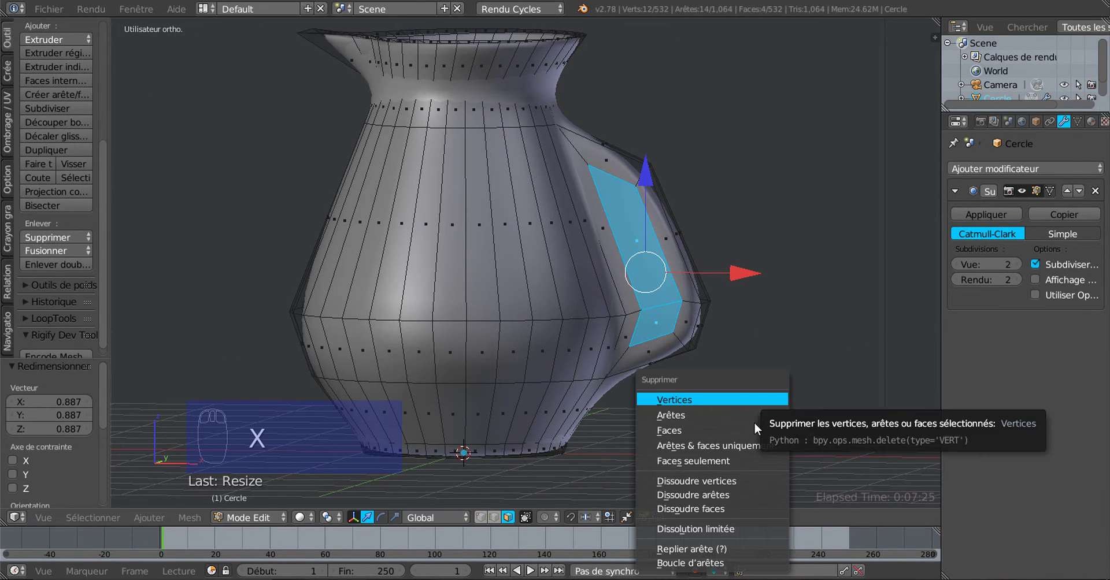
pyautogui.click(723, 429)
pyautogui.moveTo(723, 429); pyautogui.dragTo(769, 403, button='middle')
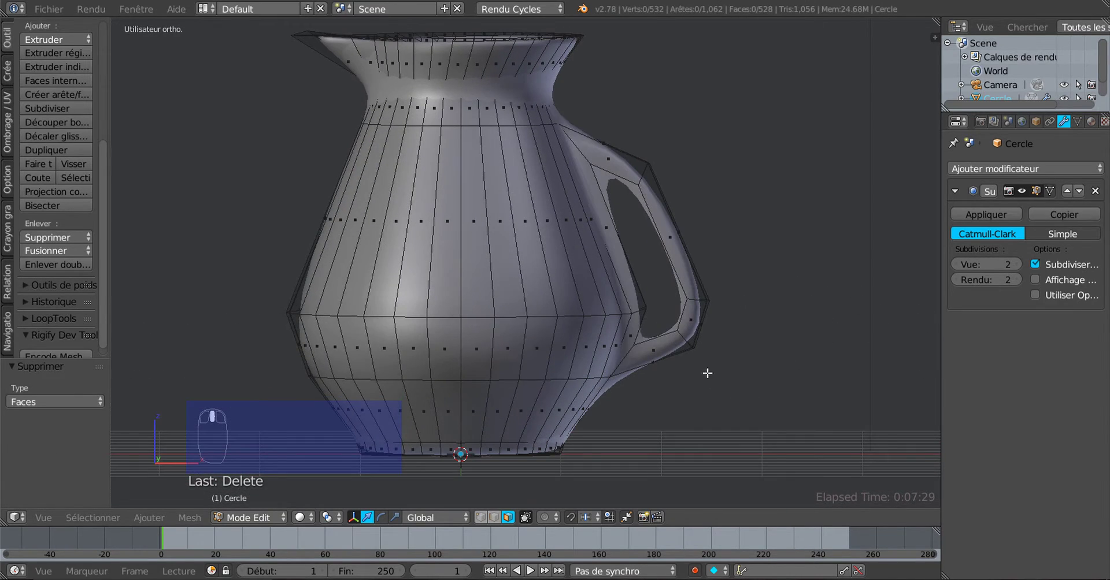
pyautogui.moveTo(707, 374); pyautogui.dragTo(622, 268, button='middle')
pyautogui.moveTo(672, 373); pyautogui.dragTo(602, 383, button='middle')
pyautogui.scroll(5, 601, 383)
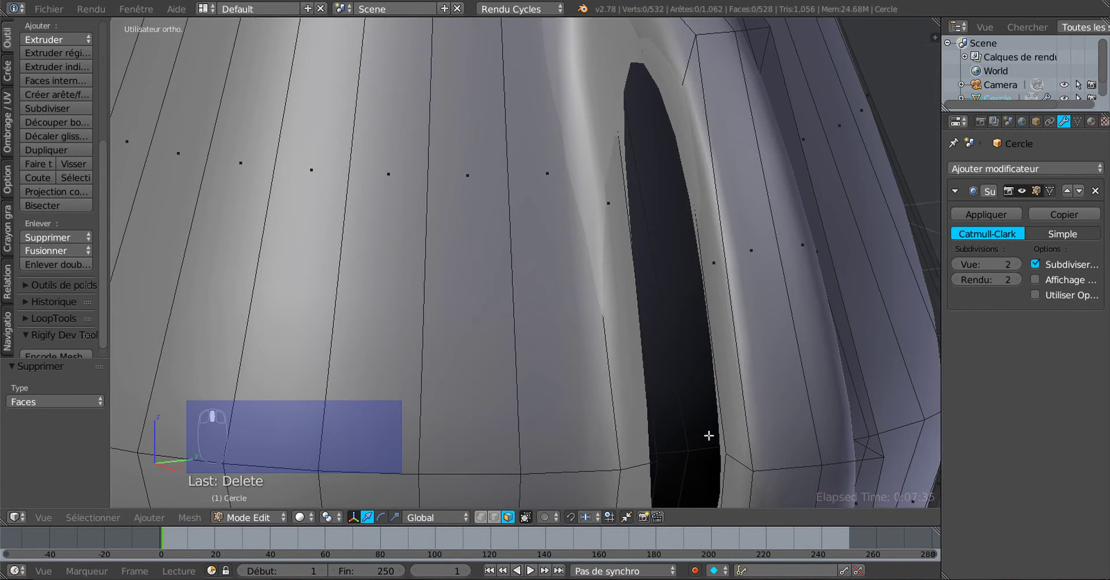
pyautogui.moveTo(709, 436); pyautogui.dragTo(790, 376, button='middle')
pyautogui.scroll(-8, 757, 325)
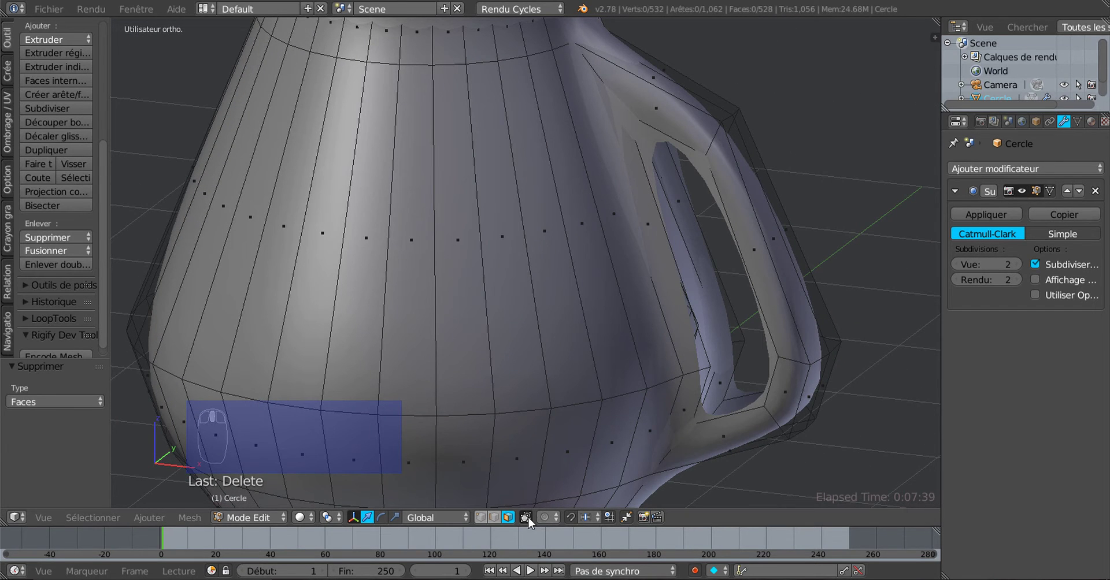
# In edge selection mode, select the edge loops around the handle opening on both sides
pyautogui.click(494, 517)
pyautogui.moveTo(675, 458); pyautogui.dragTo(798, 327, button='middle')
pyautogui.keyDown('alt'); pyautogui.rightClick(768, 295); pyautogui.keyUp('alt')
pyautogui.moveTo(818, 372); pyautogui.dragTo(414, 248, button='middle')
pyautogui.keyDown('alt'); pyautogui.keyDown('shift'); pyautogui.rightClick(428, 168); pyautogui.keyUp('shift'); pyautogui.keyUp('alt')
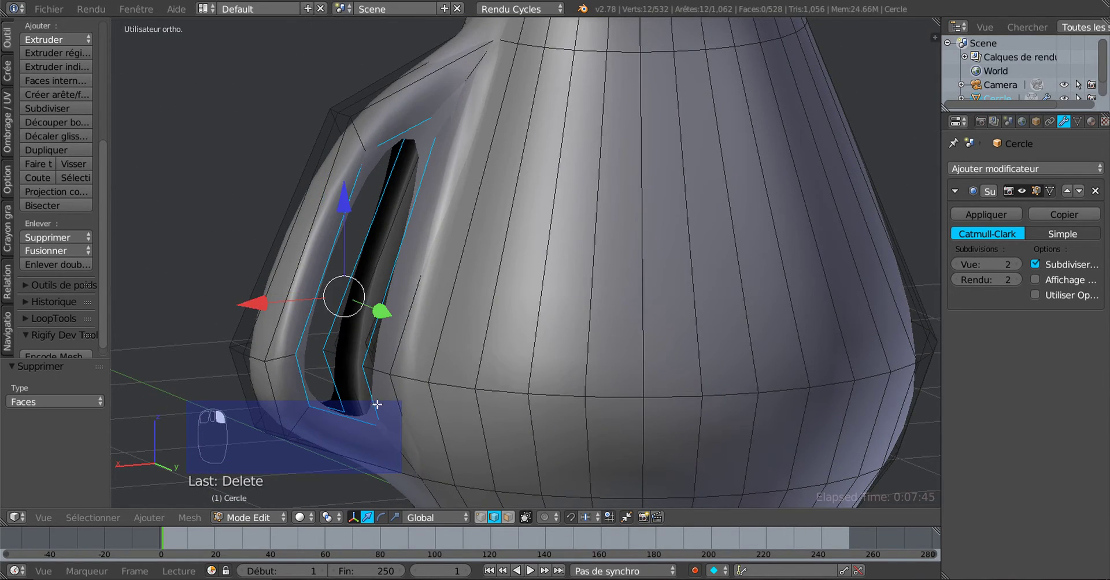
pyautogui.scroll(-5, 377, 404)
pyautogui.moveTo(377, 405); pyautogui.dragTo(664, 388, button='middle')
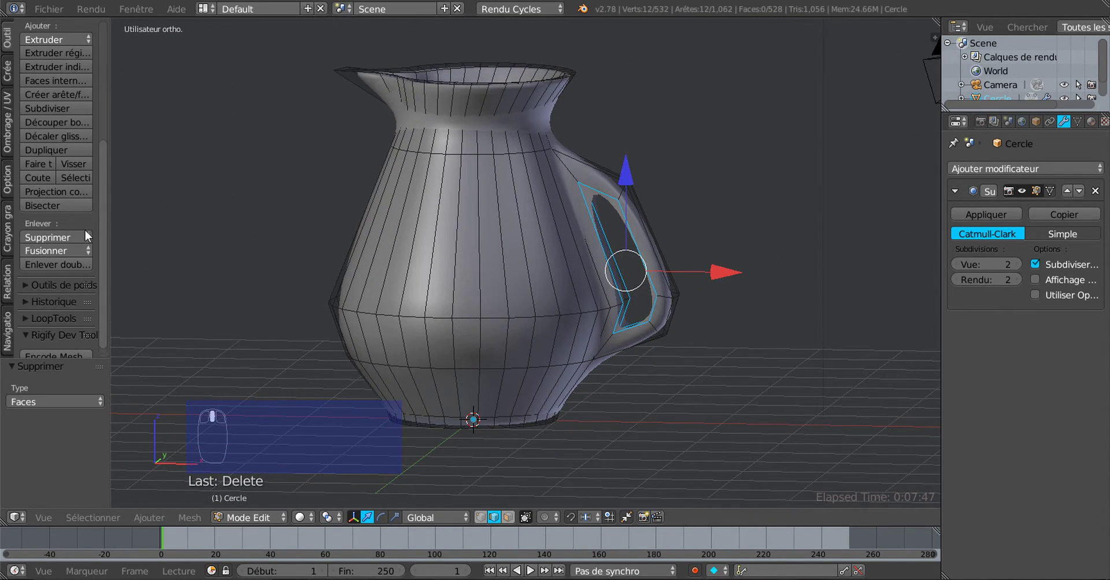
# Bridge the two edge loops of the handle opening with LoopTools
pyautogui.scroll(-1, 96, 292)
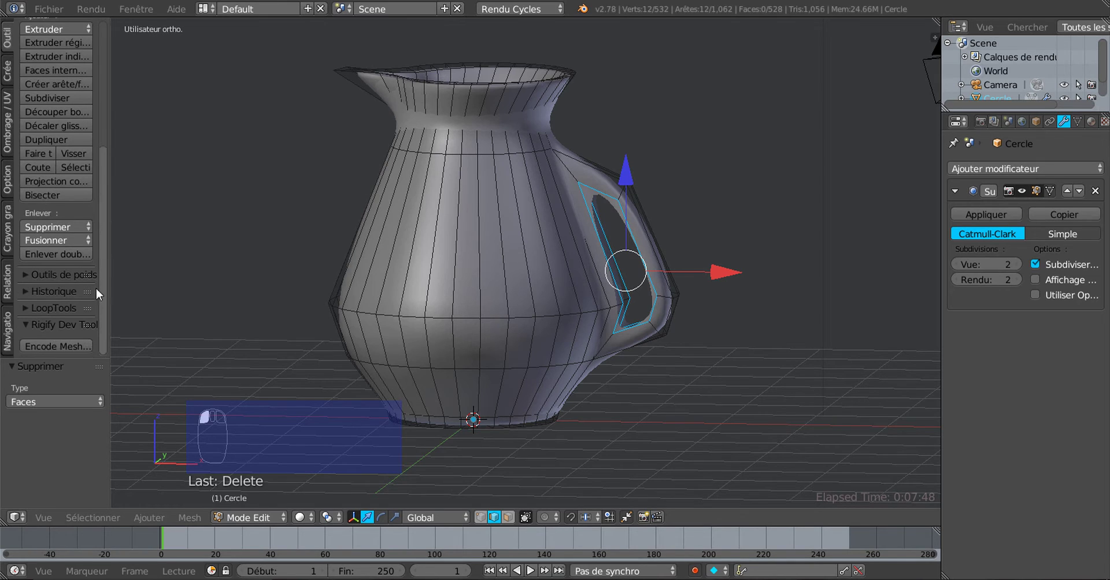
pyautogui.click(29, 307)
pyautogui.moveTo(100, 275); pyautogui.dragTo(93, 332)
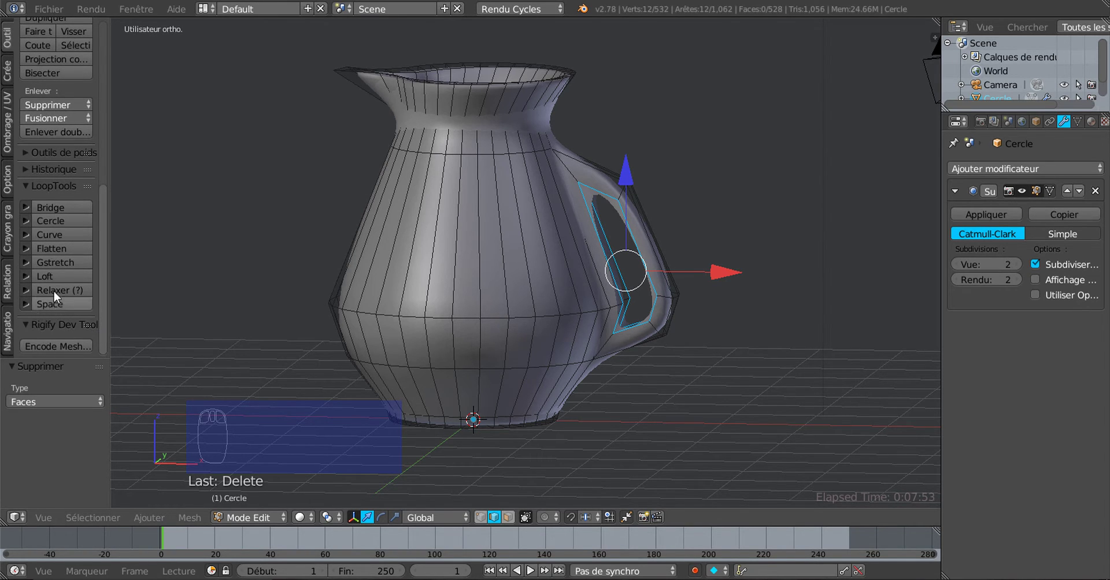
pyautogui.click(50, 207)
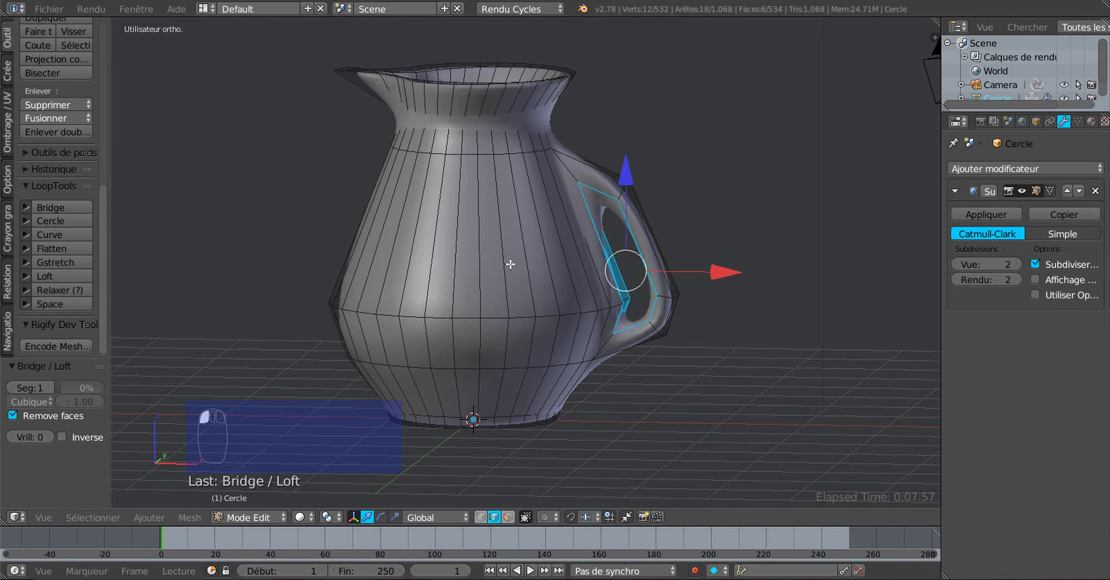
pyautogui.scroll(4, 486, 269)
pyautogui.moveTo(481, 271); pyautogui.dragTo(539, 272, button='middle')
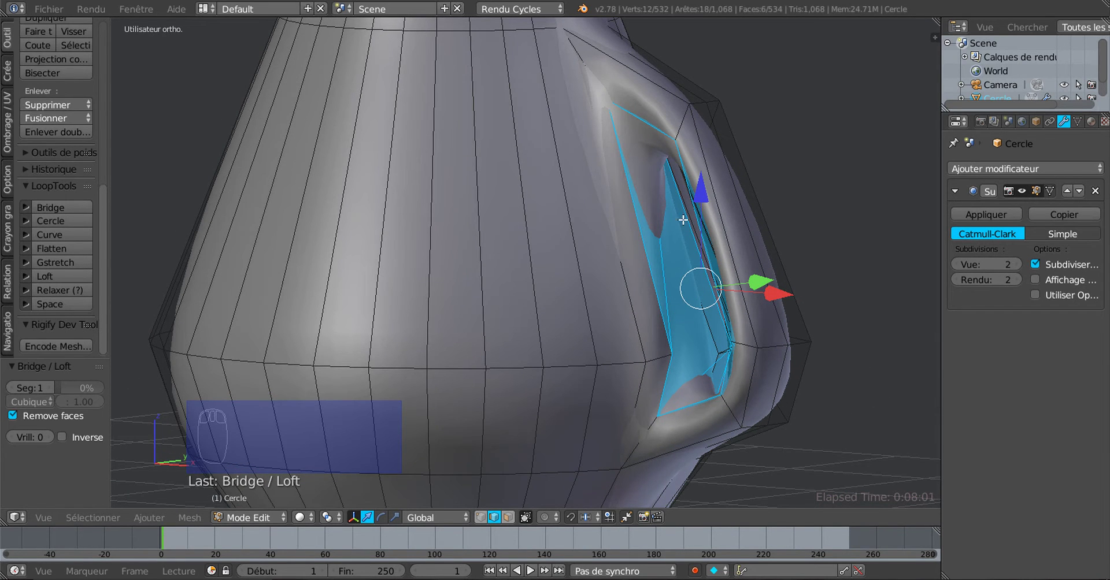
# Set the bridge's twist to -1 so the new faces connect straight across the handle opening
pyautogui.moveTo(111, 246); pyautogui.dragTo(164, 245)
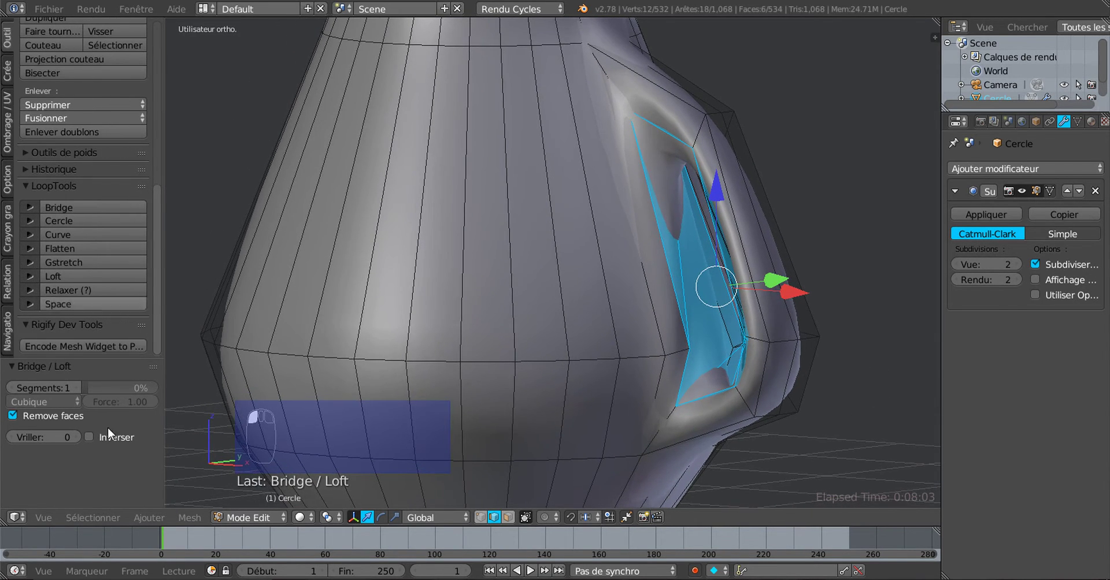
pyautogui.click(75, 436)
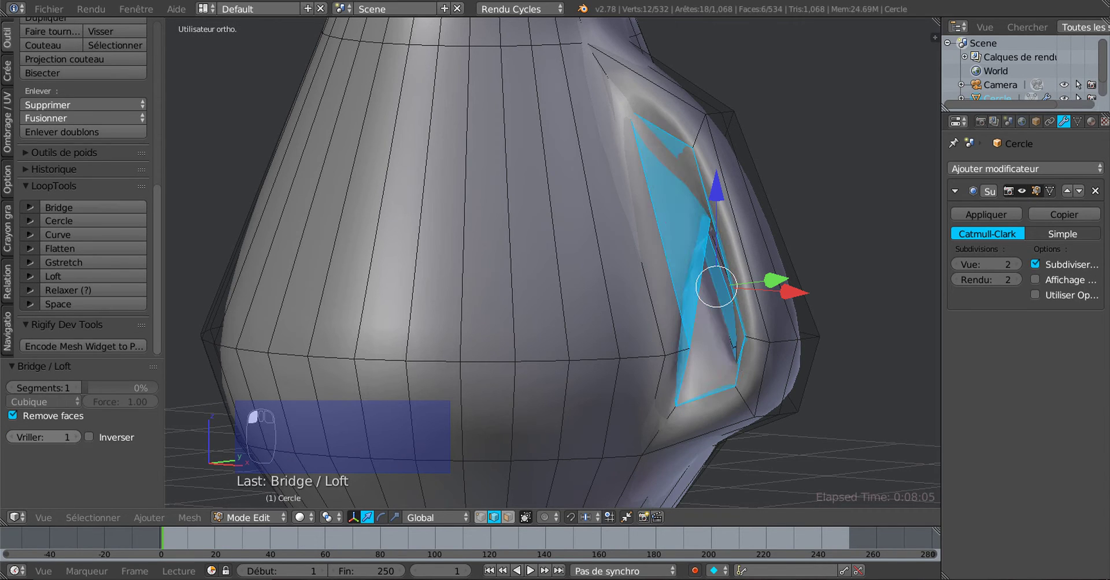
pyautogui.click(10, 437)
pyautogui.click(10, 437)
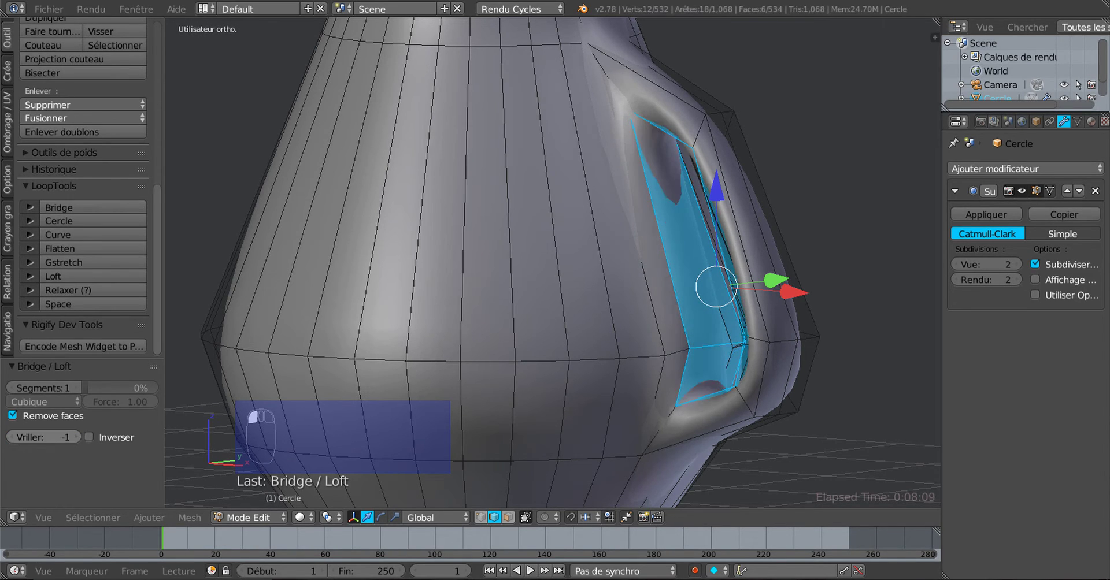
# Examine the bridged handle opening from several angles, including the smoothed pitcher in Object Mode
pyautogui.moveTo(575, 399); pyautogui.dragTo(754, 423, button='middle')
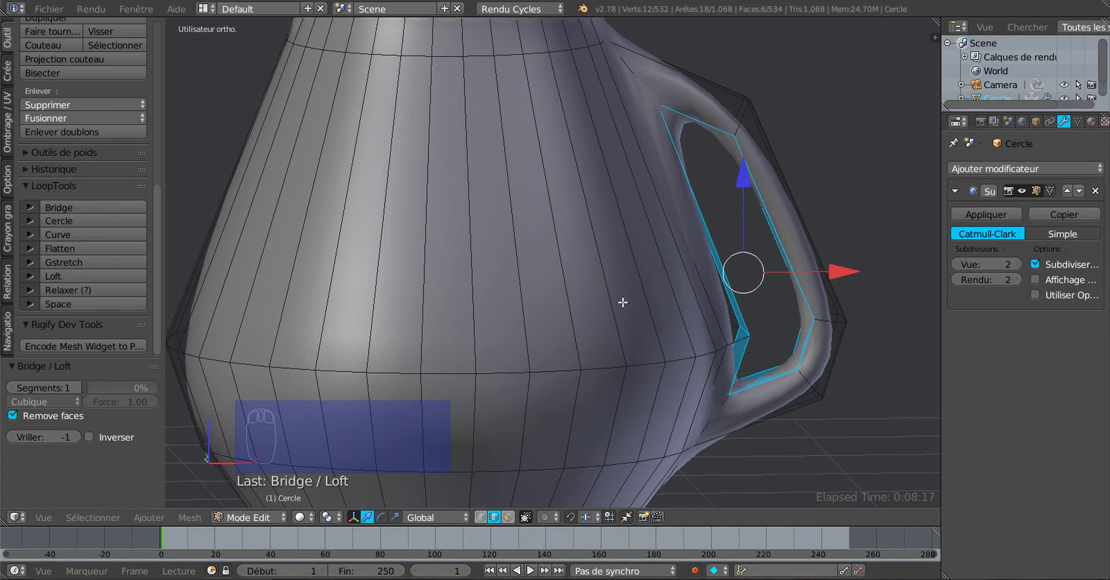
pyautogui.moveTo(619, 302); pyautogui.dragTo(738, 349, button='middle')
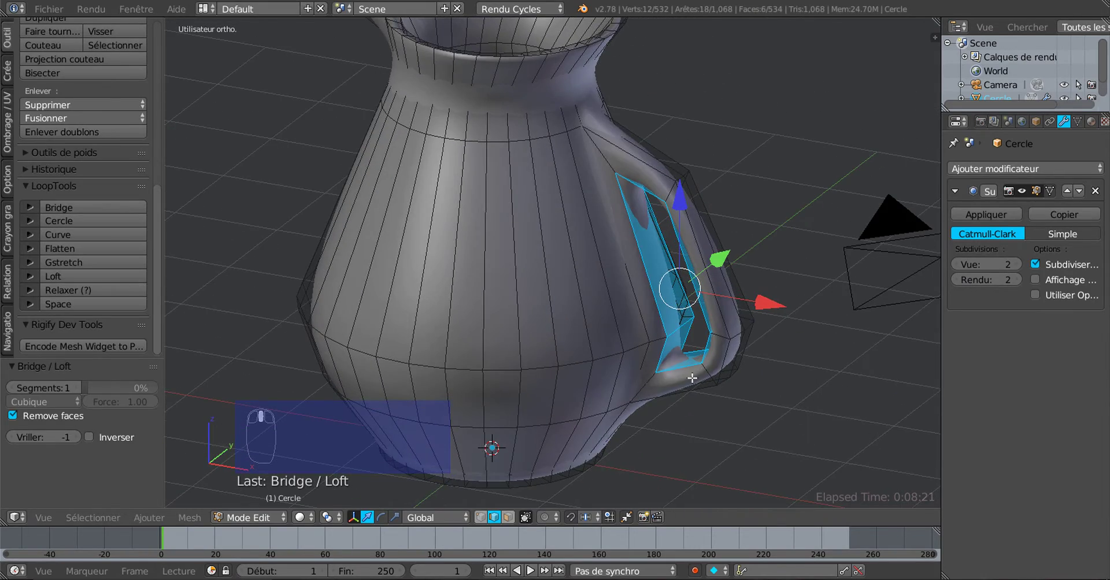
pyautogui.moveTo(684, 385); pyautogui.dragTo(732, 348, button='middle')
pyautogui.press('Tab')
pyautogui.scroll(-3, 742, 358)
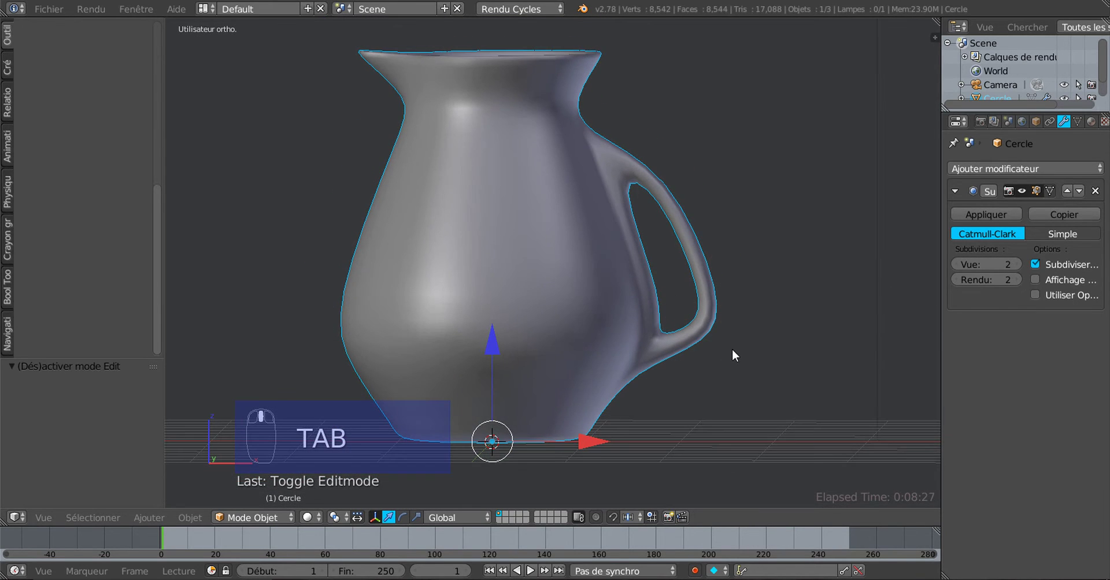
pyautogui.press('Tab')
pyautogui.moveTo(662, 224); pyautogui.dragTo(651, 254, button='middle')
pyautogui.scroll(2, 649, 253)
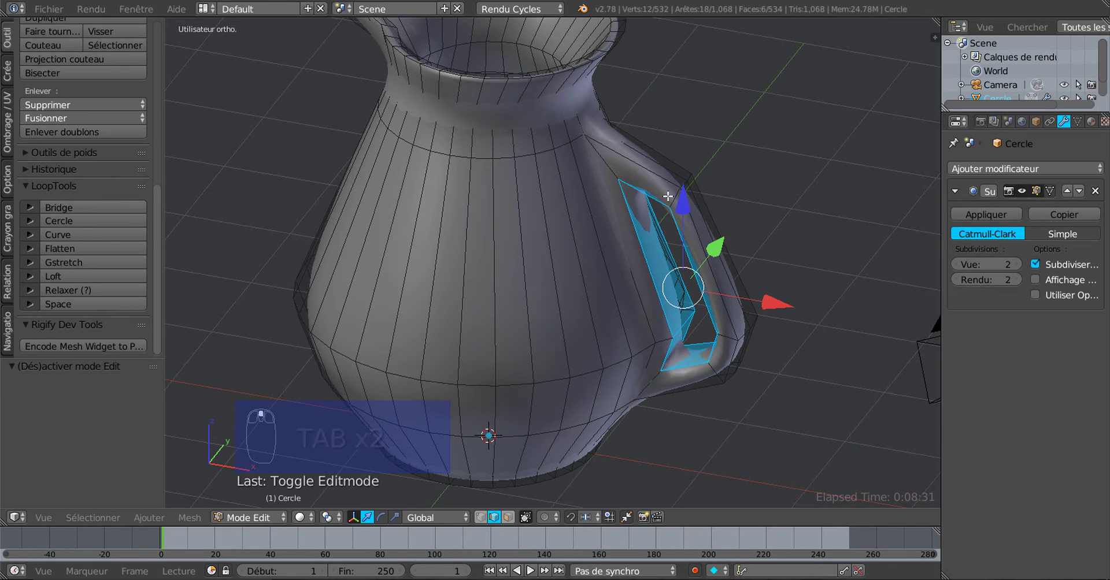
# Add the edge ring at the handle's upper bend to the selection and move the selection -0.129 along X
pyautogui.moveTo(667, 337); pyautogui.dragTo(700, 294, button='middle')
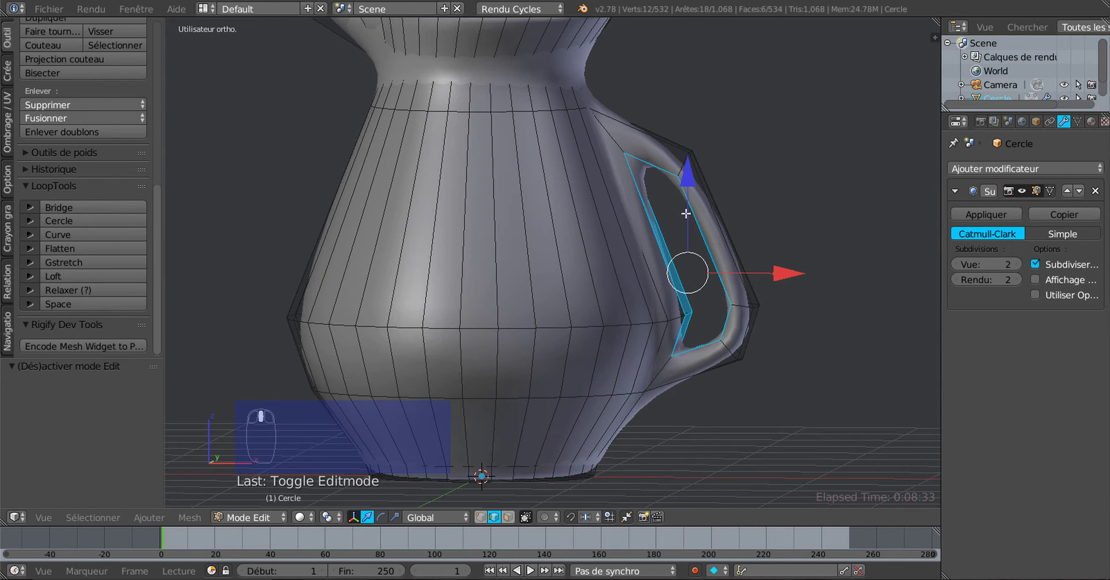
pyautogui.moveTo(693, 175); pyautogui.dragTo(682, 200, button='middle')
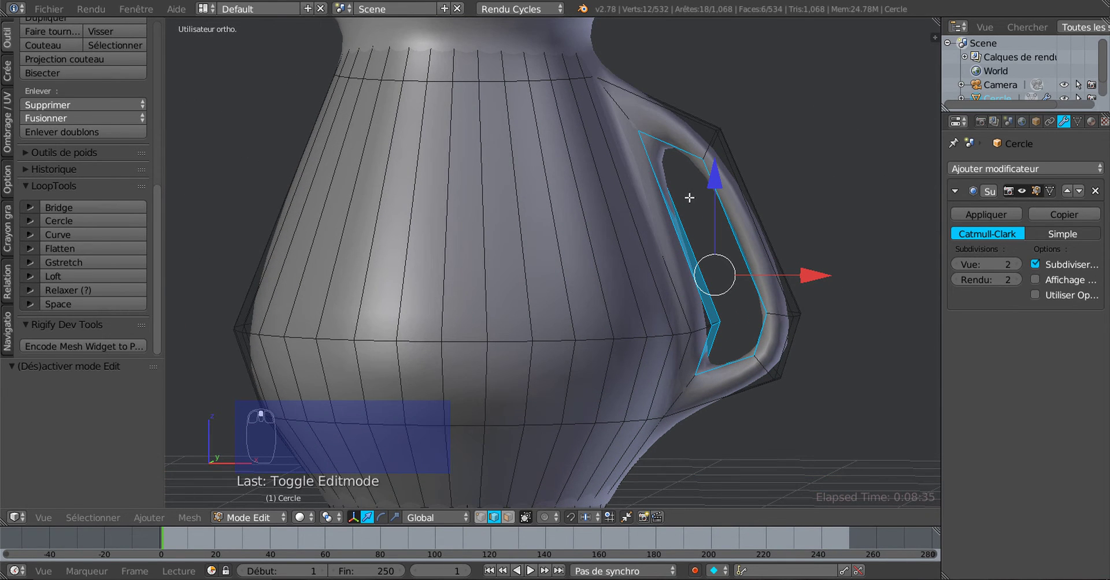
pyautogui.keyDown('ctrl'); pyautogui.rightClick(710, 142); pyautogui.keyUp('ctrl')
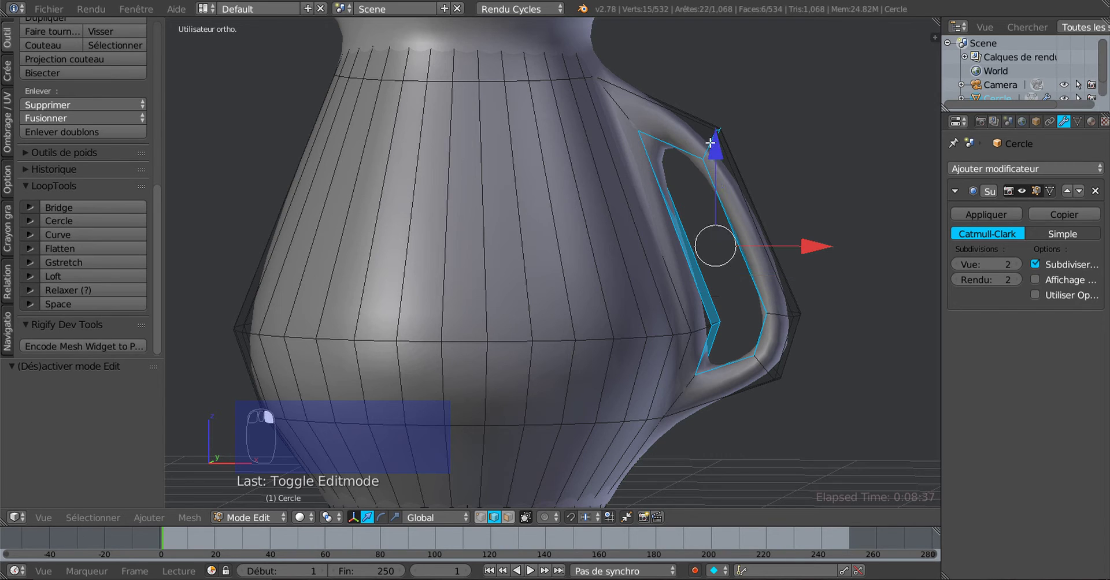
pyautogui.moveTo(721, 152)
pyautogui.mouseDown()
pyautogui.moveTo(718, 123)
pyautogui.moveTo(716, 148)
pyautogui.mouseUp()
pyautogui.moveTo(823, 246); pyautogui.dragTo(799, 243)
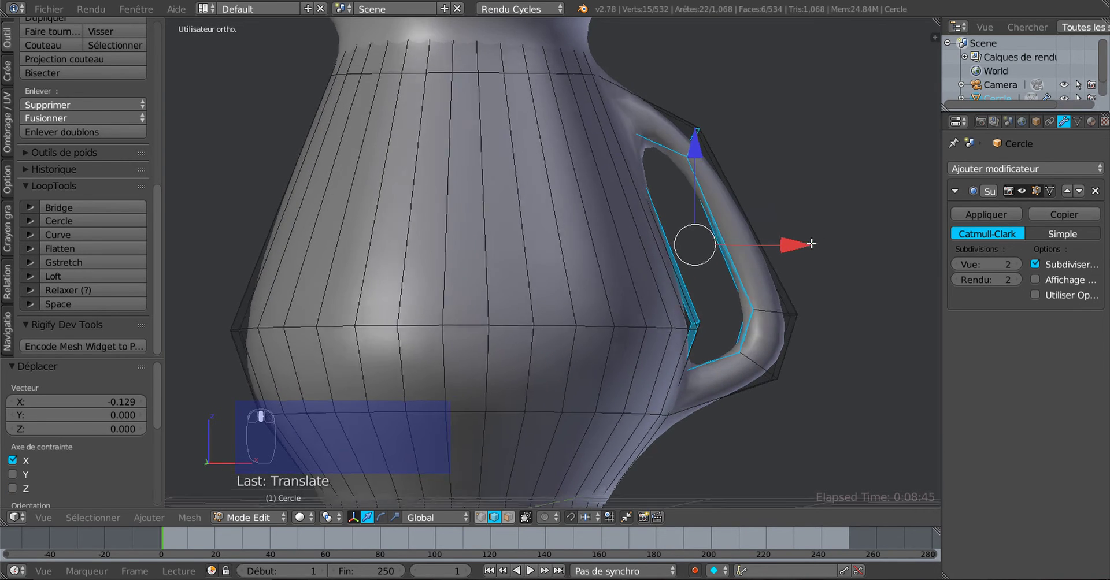
pyautogui.moveTo(811, 244); pyautogui.dragTo(755, 254, button='middle')
# Set the subdivision modifier's viewport level to 3 and check the handle in Object Mode
pyautogui.click(1017, 264)
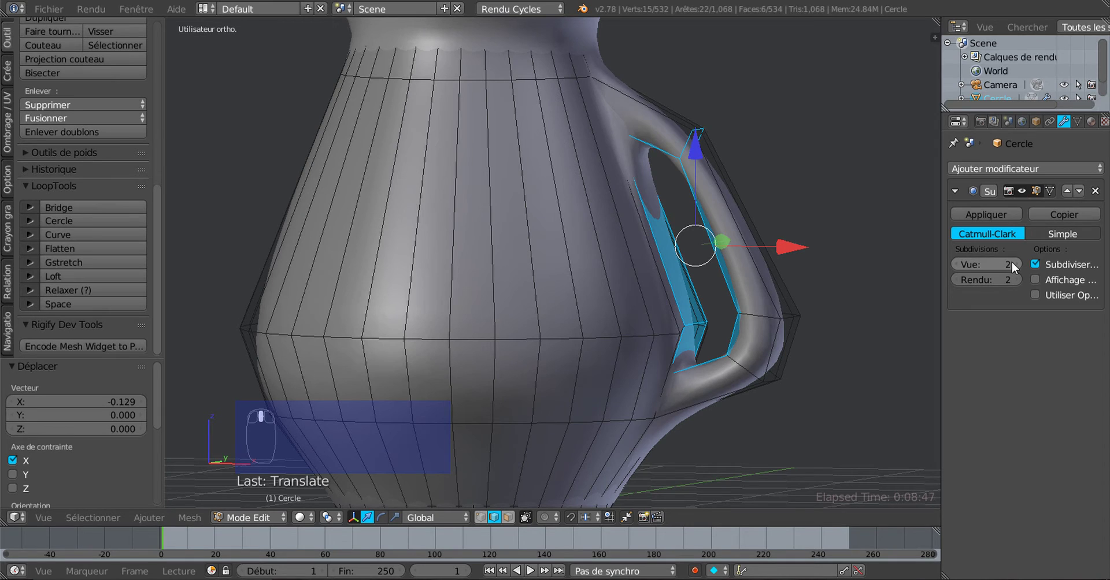
pyautogui.moveTo(839, 319); pyautogui.dragTo(784, 300, button='middle')
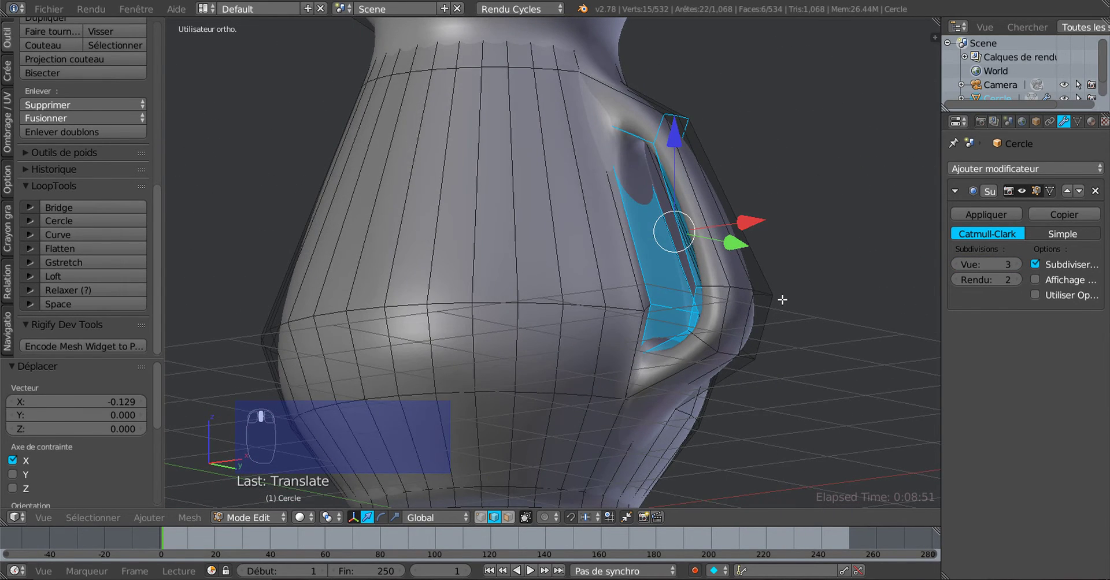
pyautogui.press('Tab')
pyautogui.moveTo(755, 334); pyautogui.dragTo(826, 337, button='middle')
pyautogui.press('Tab')
pyautogui.moveTo(756, 331); pyautogui.dragTo(686, 329, button='middle')
# Readjust the selected handle edges along X, finishing with an outward move of 0.128
pyautogui.moveTo(786, 258); pyautogui.dragTo(734, 314)
pyautogui.press('Tab')
pyautogui.moveTo(734, 310); pyautogui.dragTo(701, 322, button='middle')
pyautogui.press('Tab')
pyautogui.moveTo(794, 242); pyautogui.dragTo(808, 241)
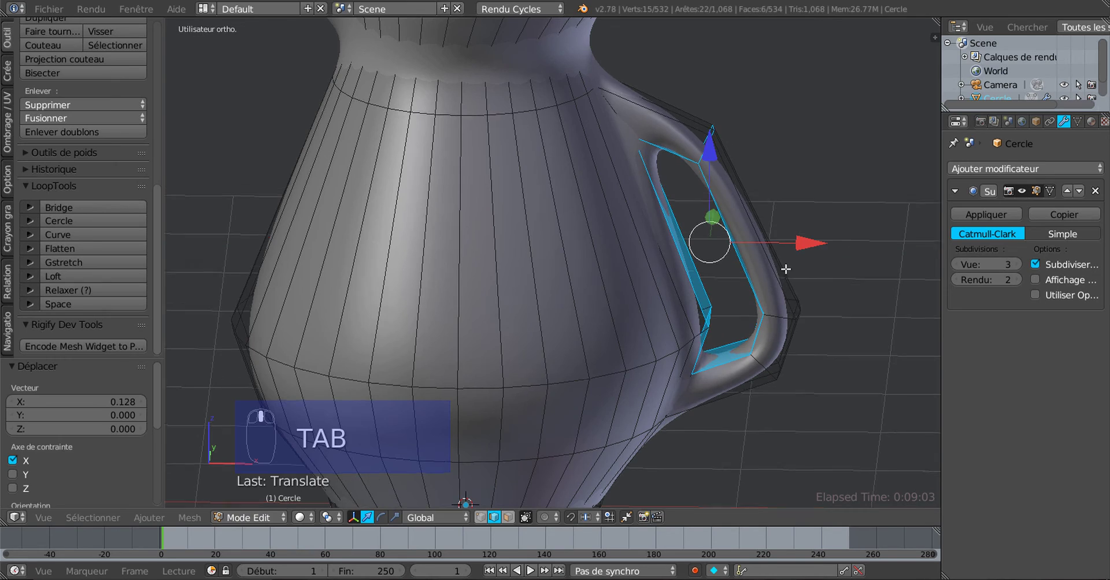
# Select the edge ring at the handle's upper bend, raise it along Z in two moves and shift it 0.007 along X
pyautogui.moveTo(696, 352); pyautogui.dragTo(686, 177, button='middle')
pyautogui.scroll(1, 692, 189)
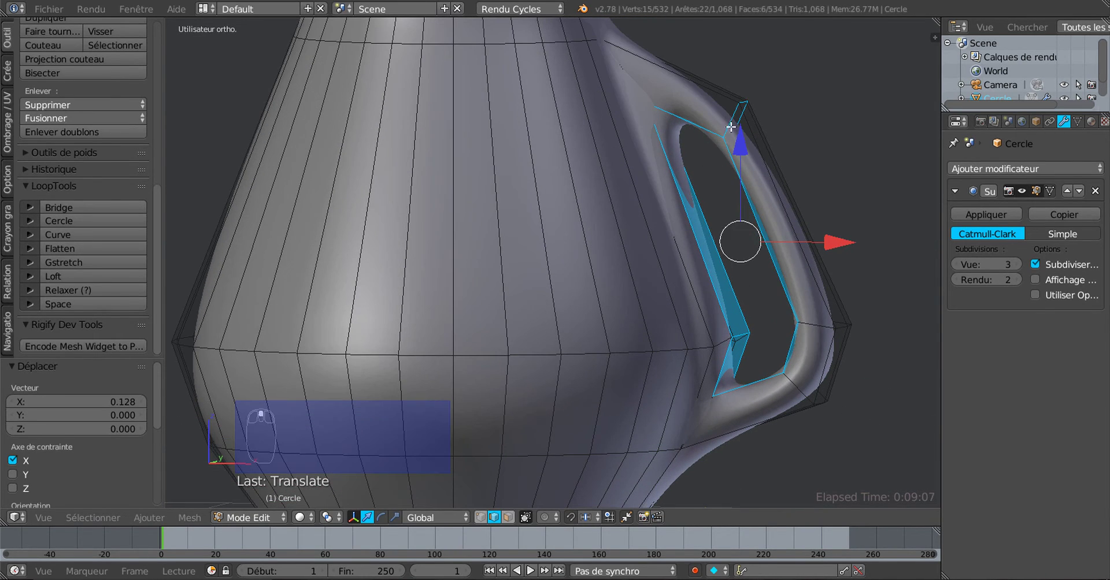
pyautogui.keyDown('alt'); pyautogui.rightClick(727, 136); pyautogui.keyUp('alt')
pyautogui.scroll(-5, 761, 205)
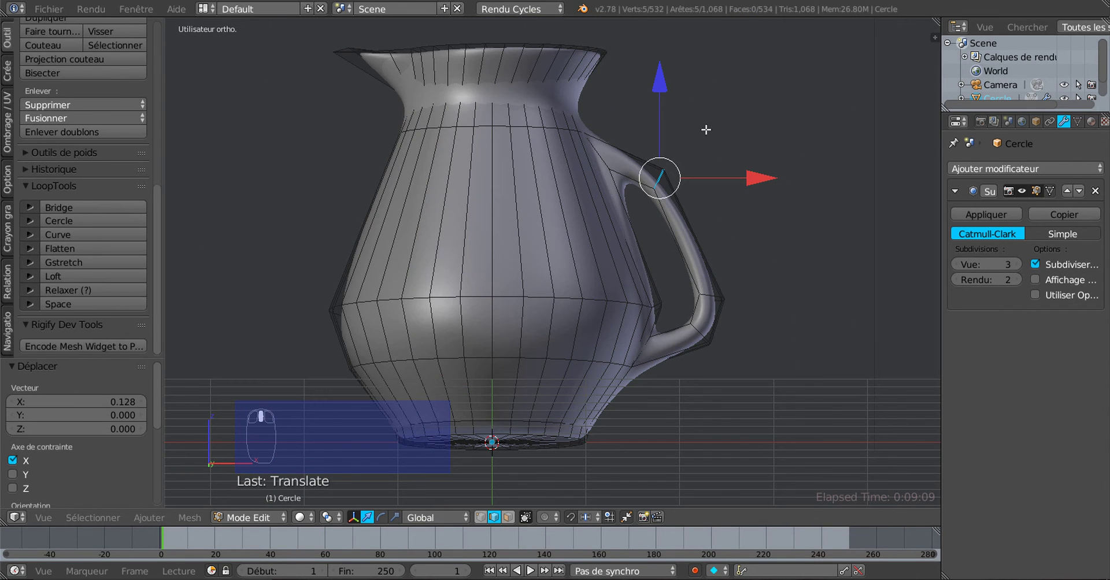
pyautogui.moveTo(662, 124); pyautogui.dragTo(662, 68)
pyautogui.moveTo(743, 140); pyautogui.dragTo(769, 144)
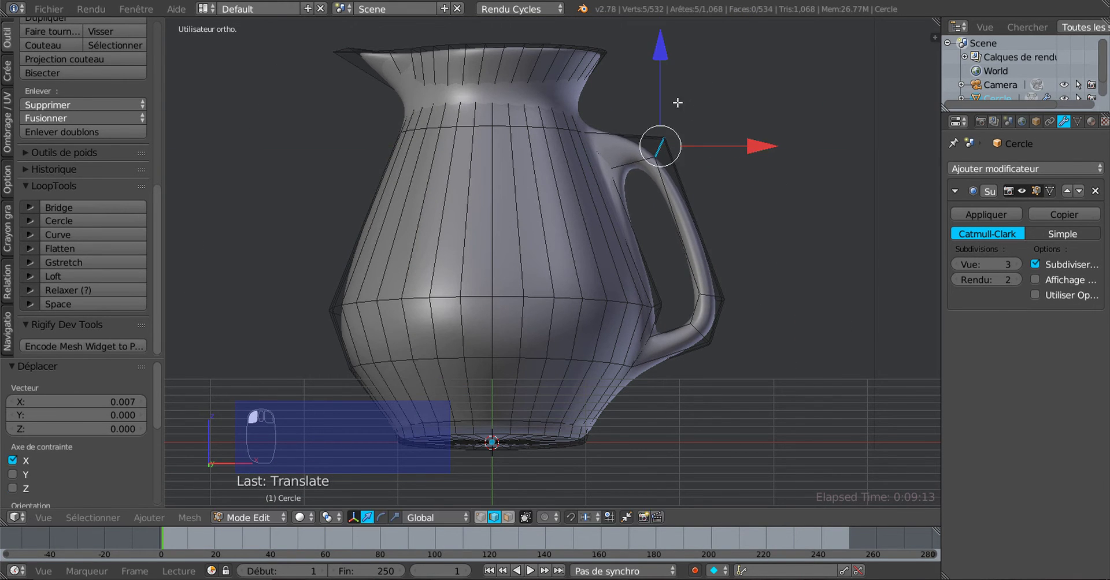
pyautogui.moveTo(665, 65); pyautogui.dragTo(665, 50)
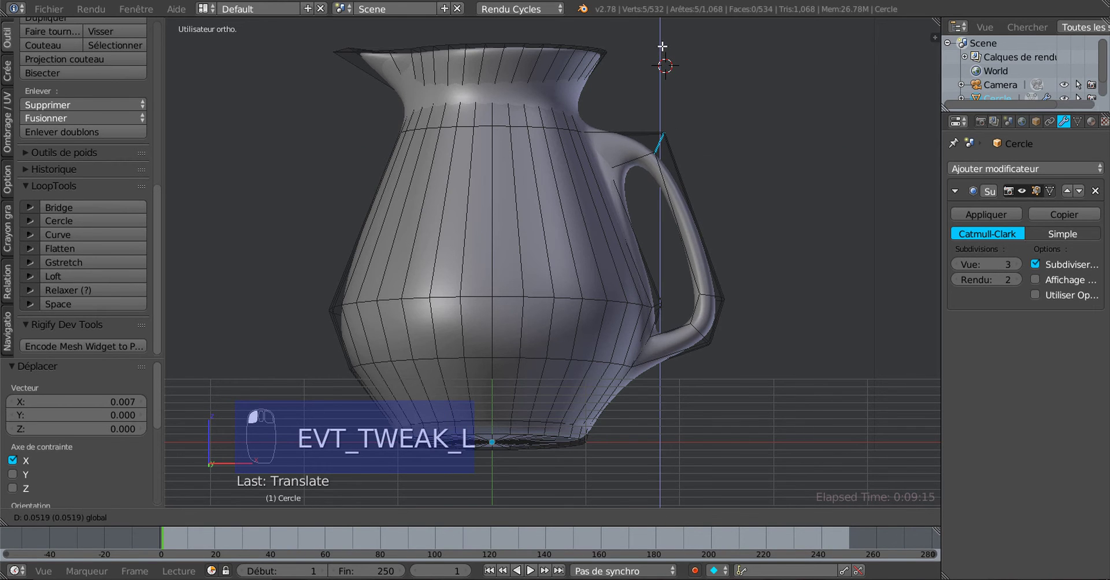
# Examine the reshaped handle on the smoothed pitcher in Object Mode from several angles
pyautogui.scroll(-2, 717, 296)
pyautogui.press('Tab')
pyautogui.moveTo(717, 301); pyautogui.dragTo(778, 285, button='middle')
pyautogui.moveTo(630, 327); pyautogui.dragTo(602, 327, button='middle')
pyautogui.scroll(3, 696, 326)
pyautogui.scroll(3, 695, 324)
pyautogui.scroll(-3, 602, 327)
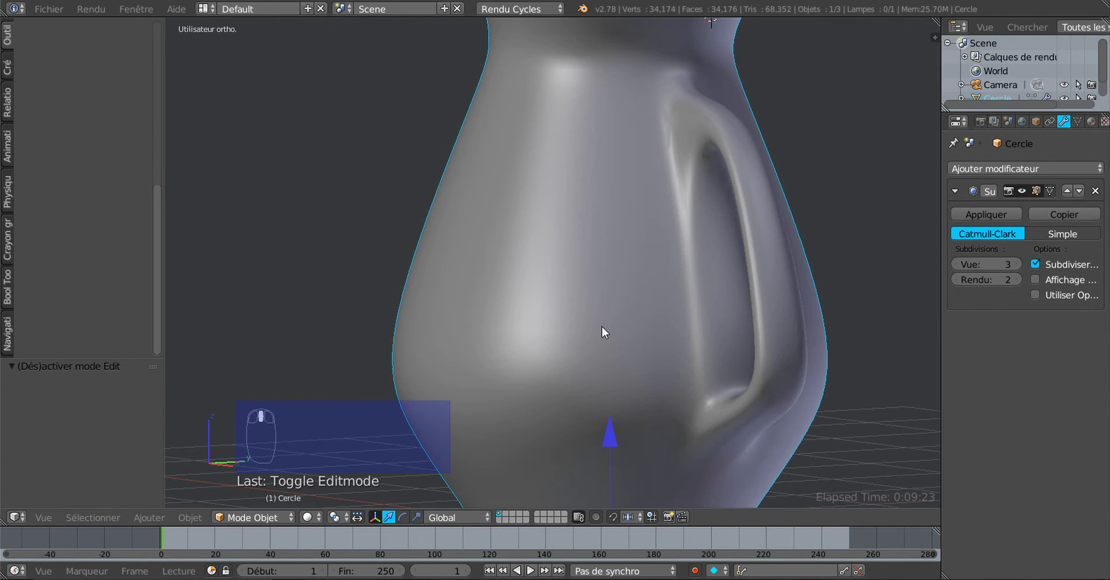
# Select the middle edges along the handle's outer side in Edit Mode and move them outward along X
pyautogui.press('Tab')
pyautogui.scroll(2, 664, 320)
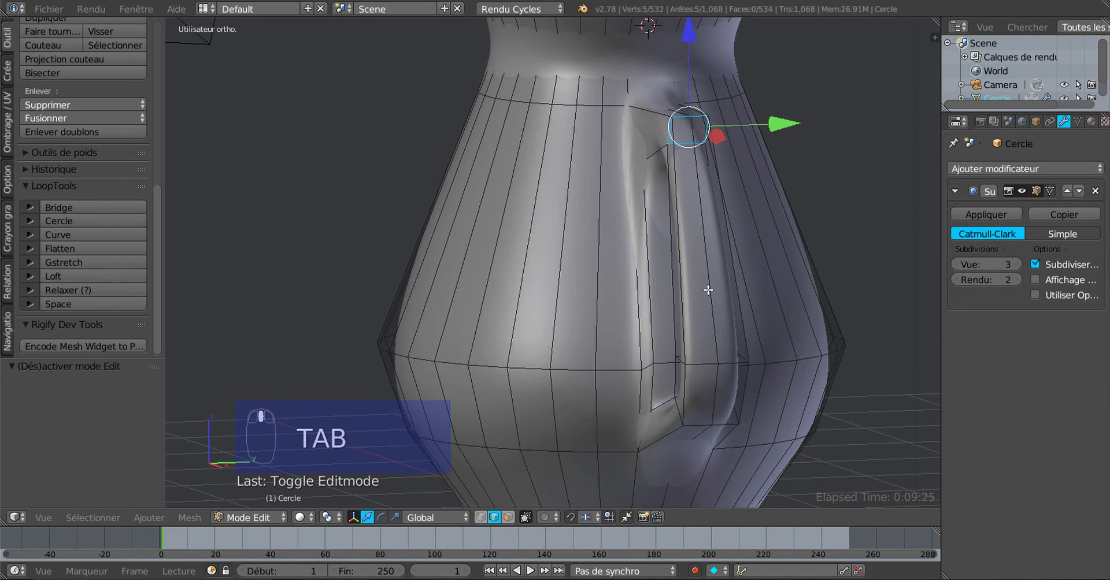
pyautogui.rightClick(706, 356)
pyautogui.keyDown('shift'); pyautogui.rightClick(712, 404); pyautogui.keyUp('shift')
pyautogui.moveTo(663, 406); pyautogui.dragTo(771, 327, button='middle')
pyautogui.press('g')
pyautogui.press('x')
pyautogui.click(849, 289)
# Raise the selected outer handle edges slightly along Z, adjust them along X and check the shape in Object Mode
pyautogui.press('Tab')
pyautogui.scroll(-4, 806, 328)
pyautogui.press('Tab')
pyautogui.scroll(2, 658, 375)
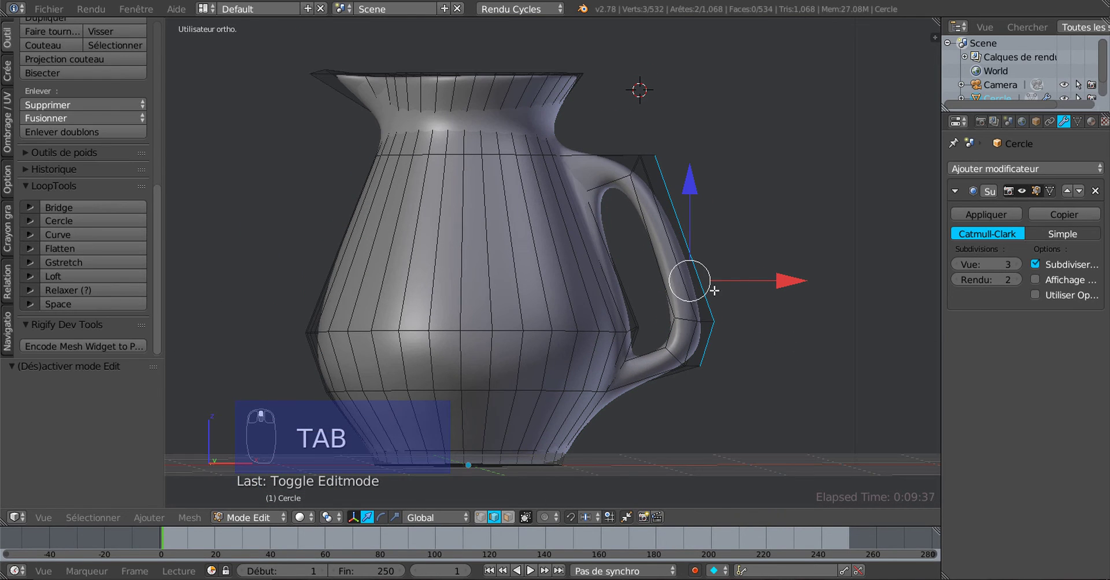
pyautogui.moveTo(689, 185); pyautogui.dragTo(689, 171)
pyautogui.moveTo(793, 263); pyautogui.dragTo(775, 281)
pyautogui.press('Tab')
pyautogui.moveTo(773, 345)
pyautogui.mouseDown(button='middle')
pyautogui.moveTo(547, 329)
pyautogui.moveTo(526, 299)
pyautogui.moveTo(540, 272)
pyautogui.moveTo(726, 290)
pyautogui.moveTo(722, 336)
pyautogui.moveTo(696, 366)
pyautogui.moveTo(676, 324)
pyautogui.mouseUp(button='middle')
# Select the middle edge on the underside of the handle's lower arm and lower it about 0.32 along Z, checking in Object Mode
pyautogui.press('Tab')
pyautogui.keyDown('shift'); pyautogui.rightClick(676, 318); pyautogui.keyUp('shift')
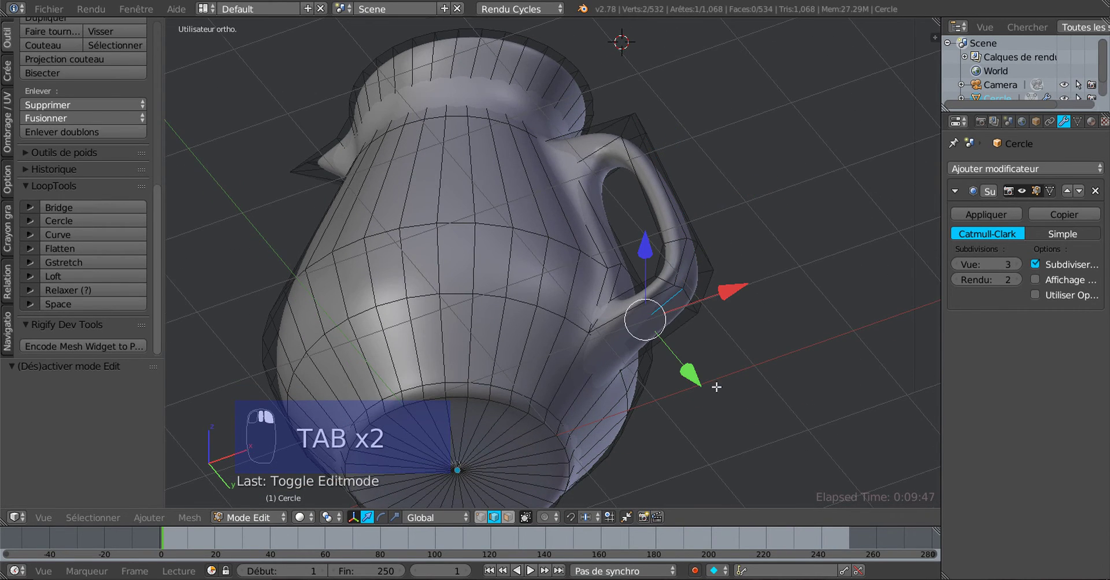
pyautogui.moveTo(716, 386); pyautogui.dragTo(652, 286, button='middle')
pyautogui.press('g')
pyautogui.press('z')
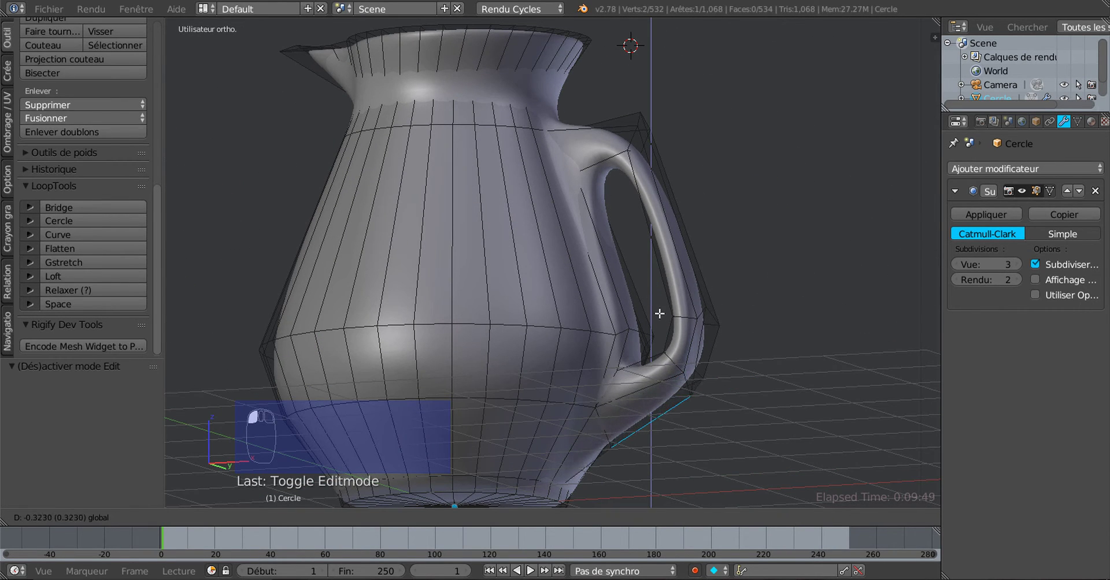
pyautogui.click(659, 313)
pyautogui.press('Tab')
pyautogui.moveTo(761, 365); pyautogui.dragTo(702, 403, button='middle')
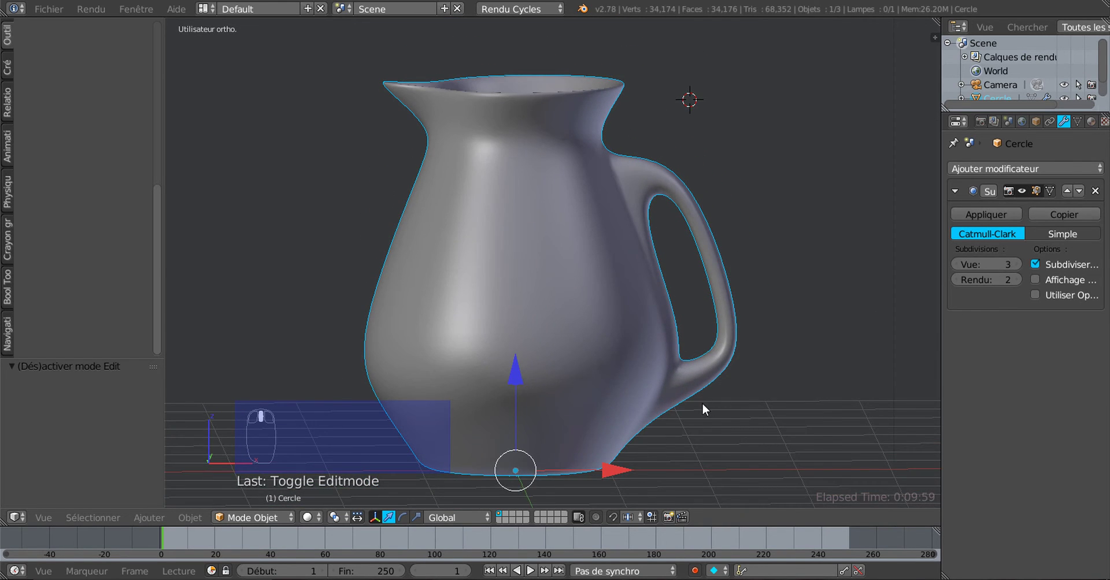
pyautogui.scroll(-2, 616, 427)
pyautogui.moveTo(616, 427); pyautogui.dragTo(642, 376, button='middle')
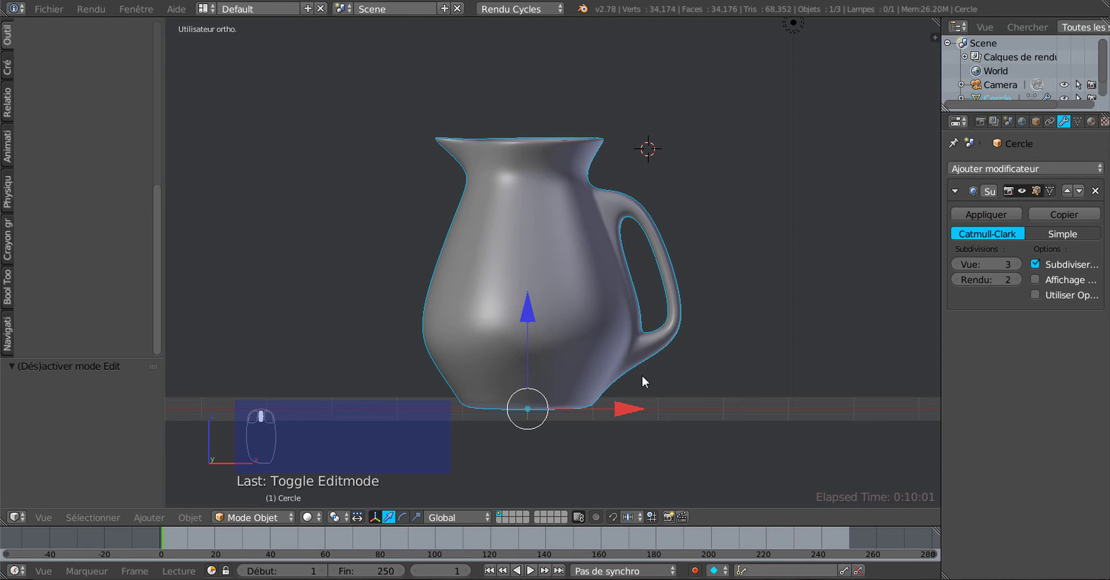
# Stretch the whole pitcher along Z in the front view, scaling it by 1.445 and again by 1.144
pyautogui.click(417, 518)
pyautogui.press('KP_1')
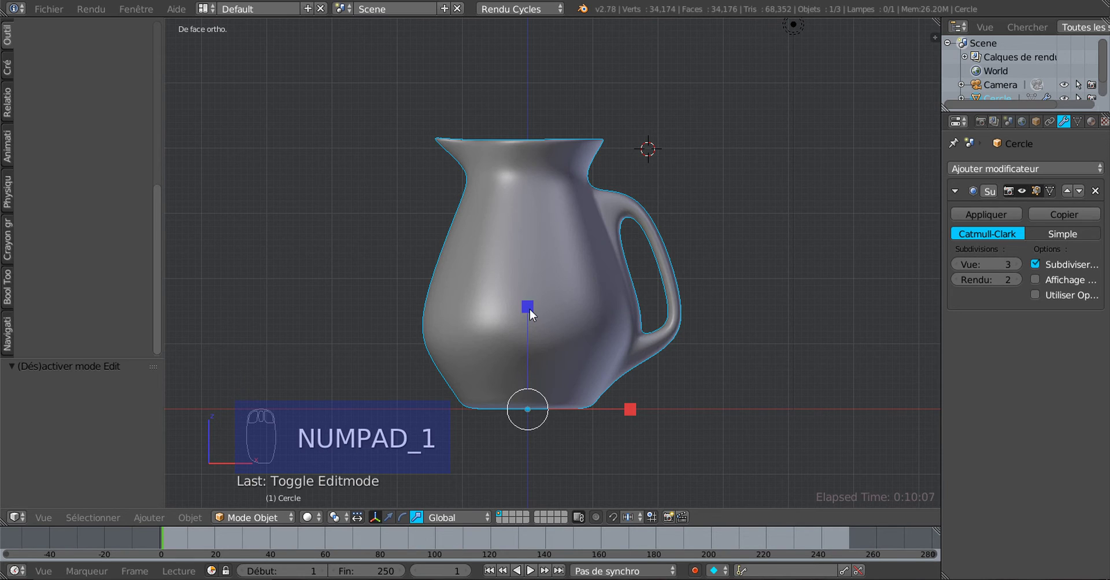
pyautogui.moveTo(529, 310); pyautogui.dragTo(532, 265)
pyautogui.keyDown('shift'); pyautogui.moveTo(591, 298); pyautogui.dragTo(591, 379, button='middle'); pyautogui.keyUp('shift')
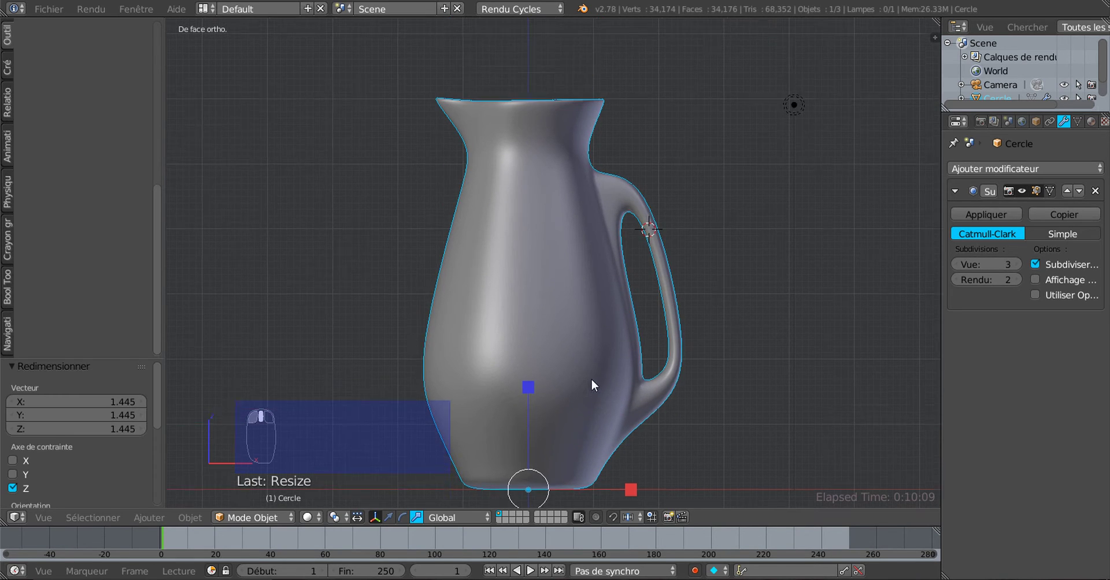
pyautogui.scroll(-1, 591, 379)
pyautogui.moveTo(525, 414); pyautogui.dragTo(530, 400)
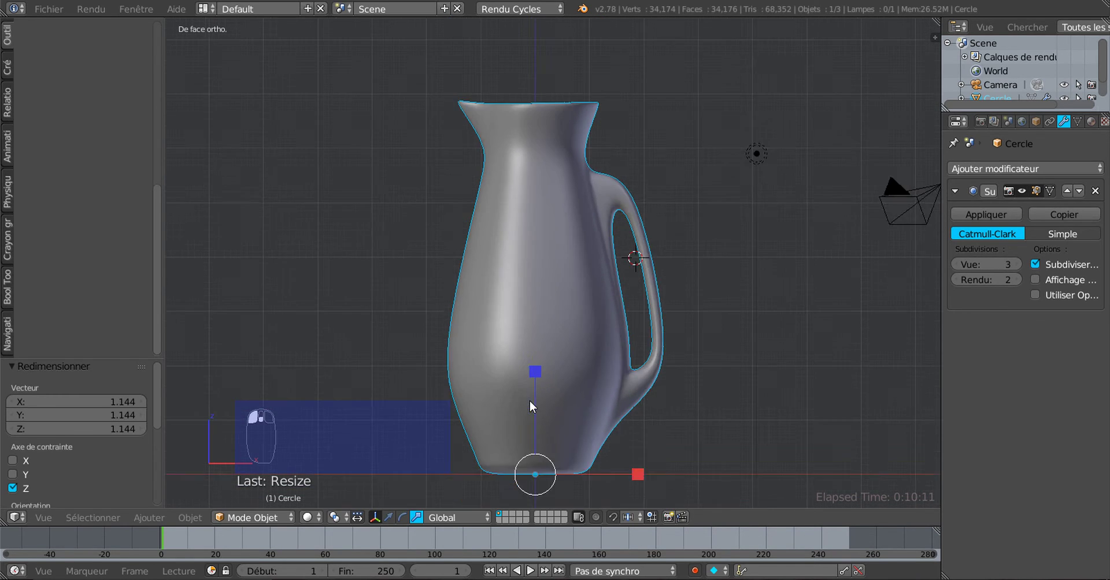
pyautogui.moveTo(529, 400); pyautogui.dragTo(606, 429, button='middle')
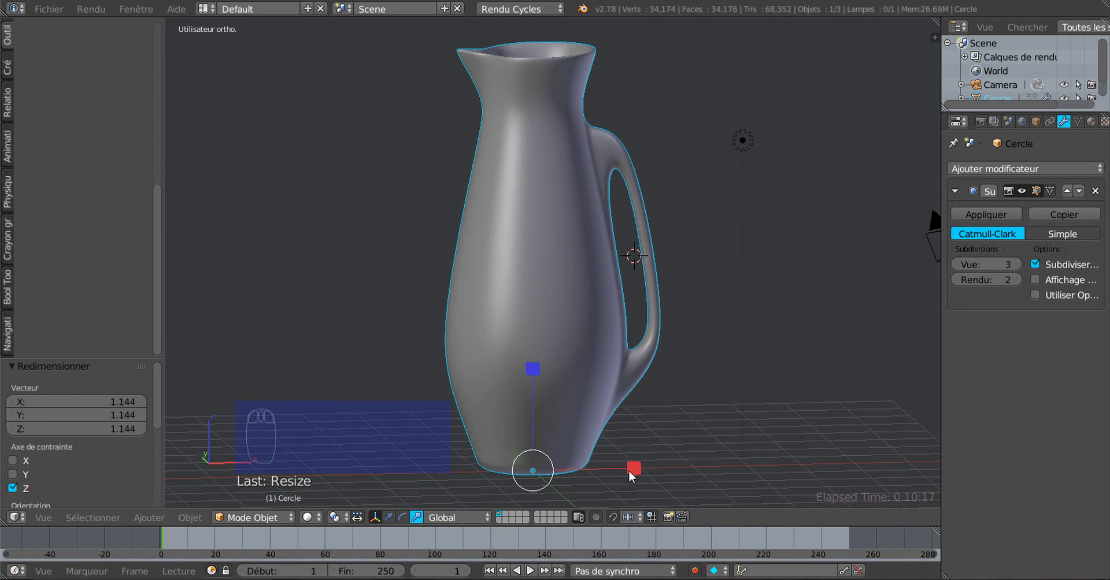
# Widen the pitcher along X and scale it by 1.308 along Y
pyautogui.press('s')
pyautogui.hotkey('shift', 'z')
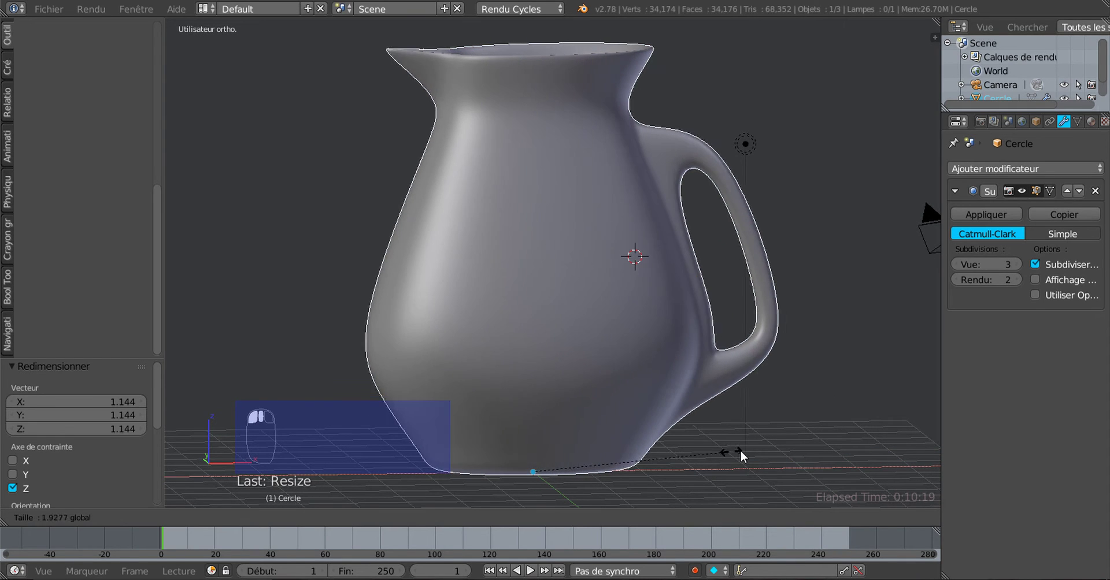
pyautogui.click(755, 448)
pyautogui.moveTo(615, 331); pyautogui.dragTo(743, 389, button='middle')
pyautogui.moveTo(445, 434); pyautogui.dragTo(497, 322, button='middle')
pyautogui.hotkey('ctrl', 'z')
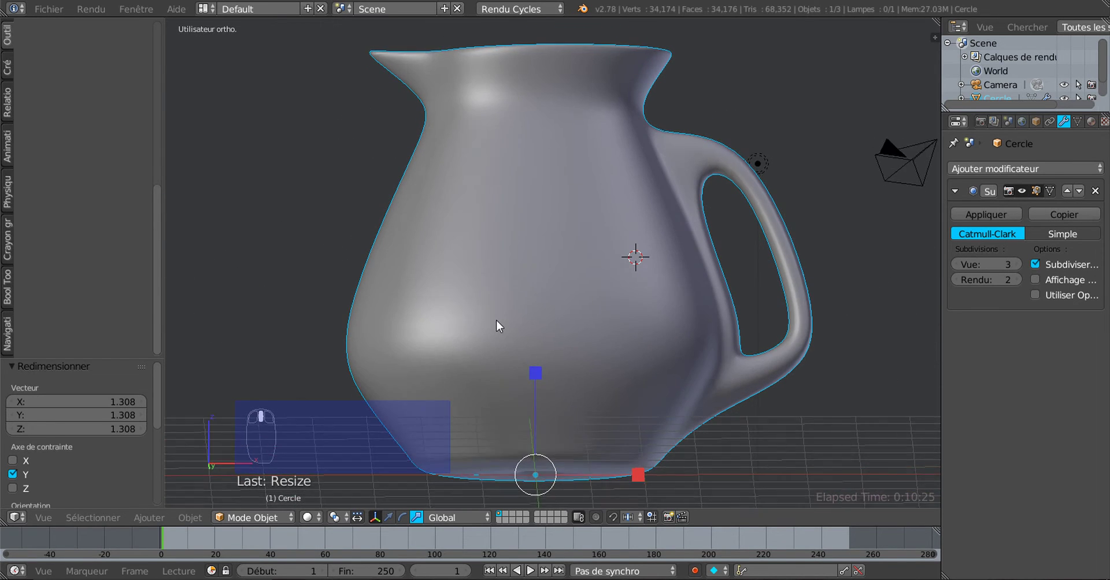
# Add a loop cut to the pitcher's underside in Edit Mode and slide it close to the base's outer rim
pyautogui.moveTo(640, 345); pyautogui.dragTo(711, 298, button='middle')
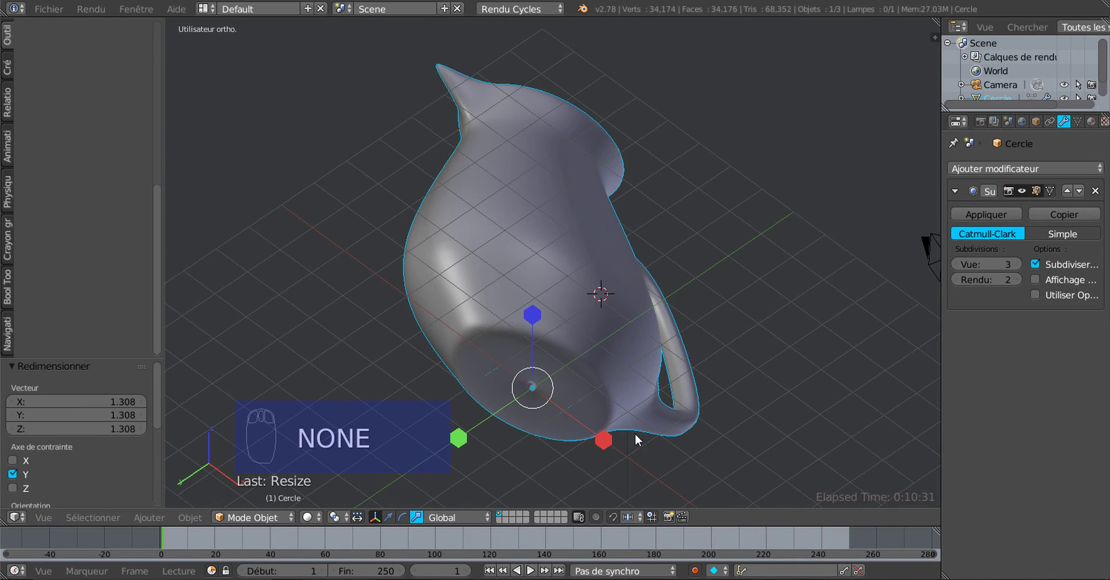
pyautogui.scroll(1, 531, 439)
pyautogui.press('Tab')
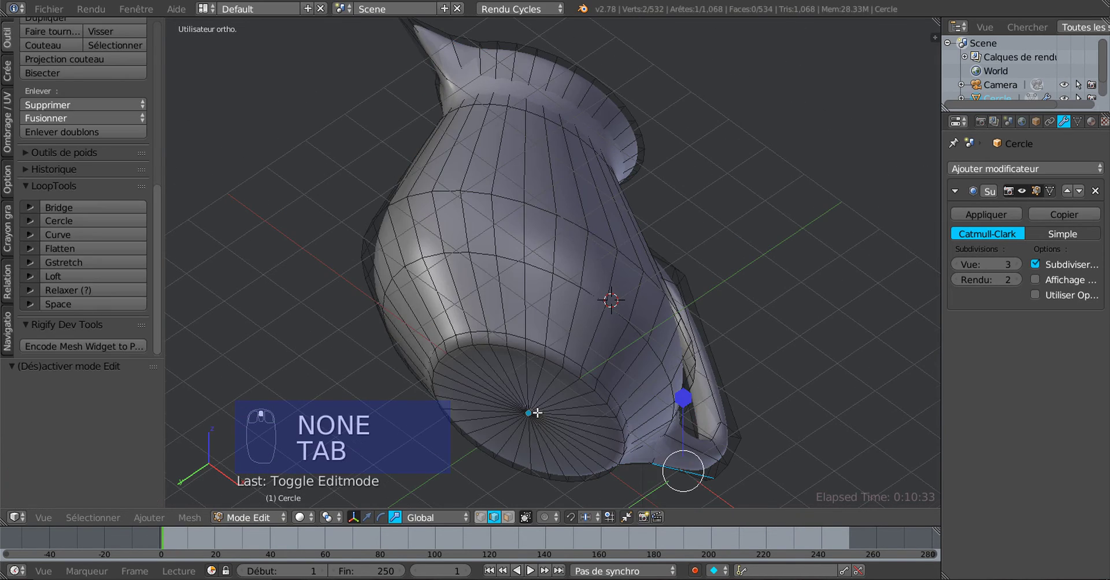
pyautogui.moveTo(535, 412); pyautogui.dragTo(537, 393, button='middle')
pyautogui.scroll(1, 542, 392)
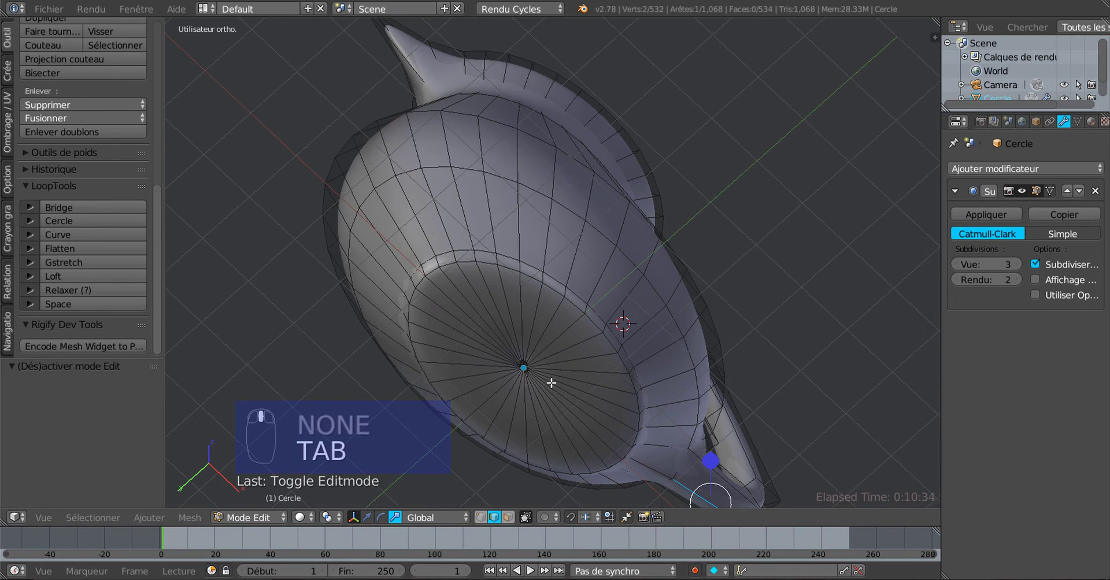
pyautogui.hotkey('ctrl', 'r')
pyautogui.click(571, 356)
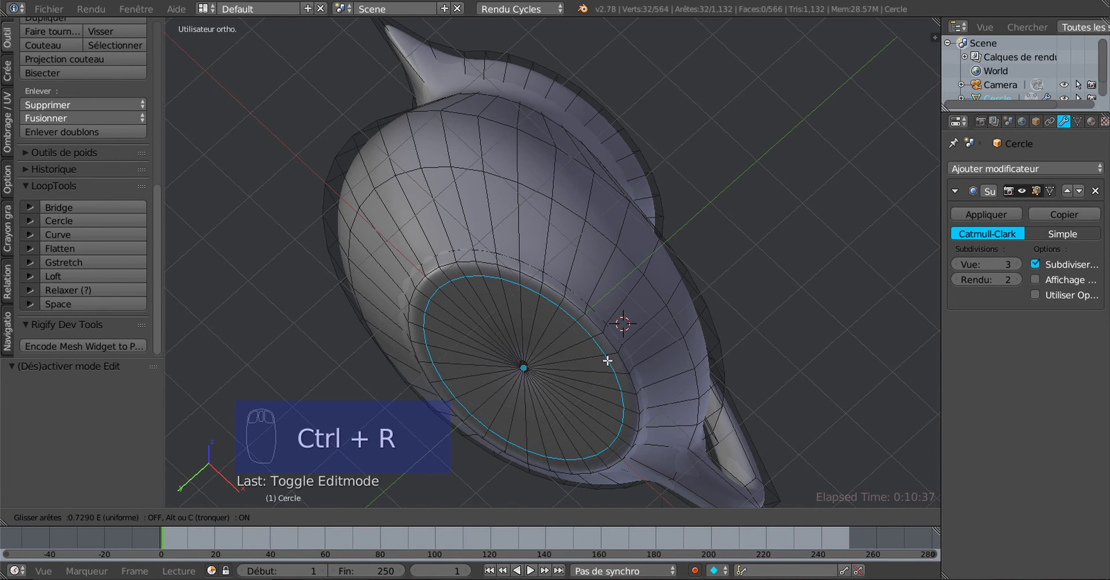
pyautogui.click(609, 363)
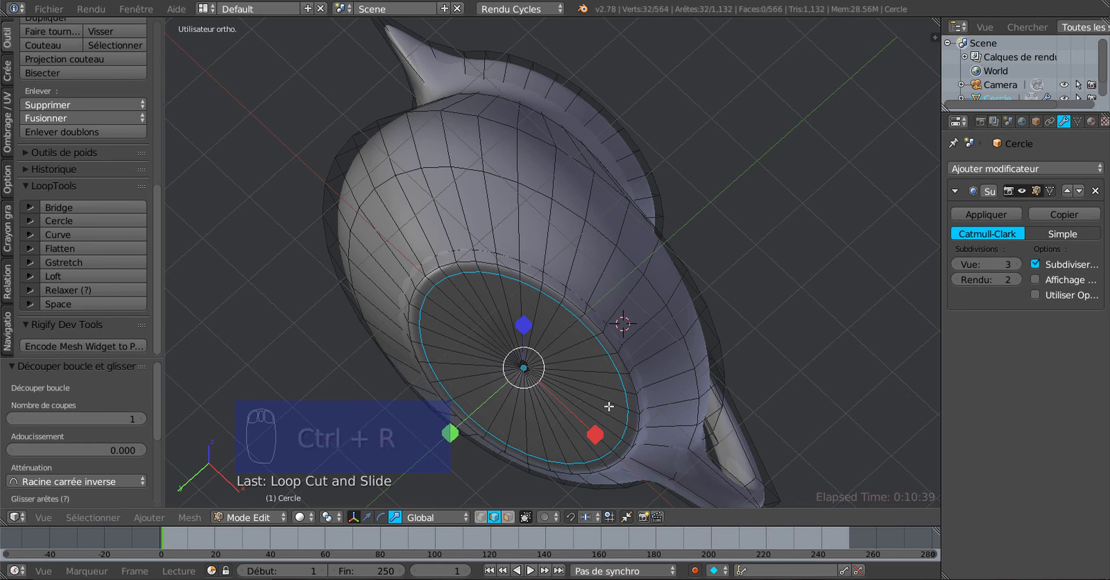
pyautogui.scroll(2, 607, 414)
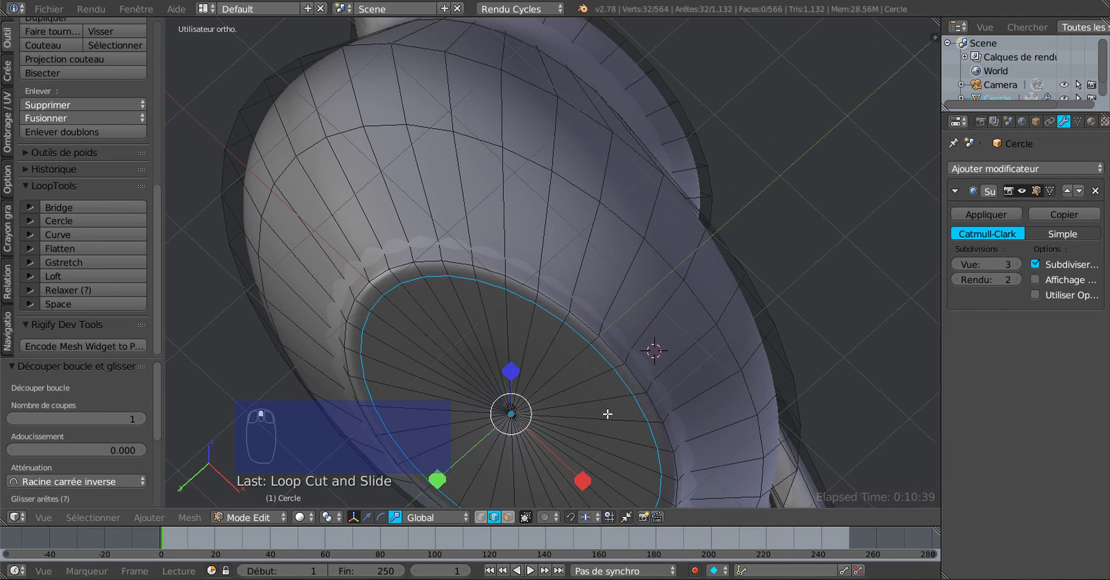
# Extrude the ring of faces along the base's rim and lower it about 0.12 along Z to form a foot, checking in Object Mode
pyautogui.click(508, 517)
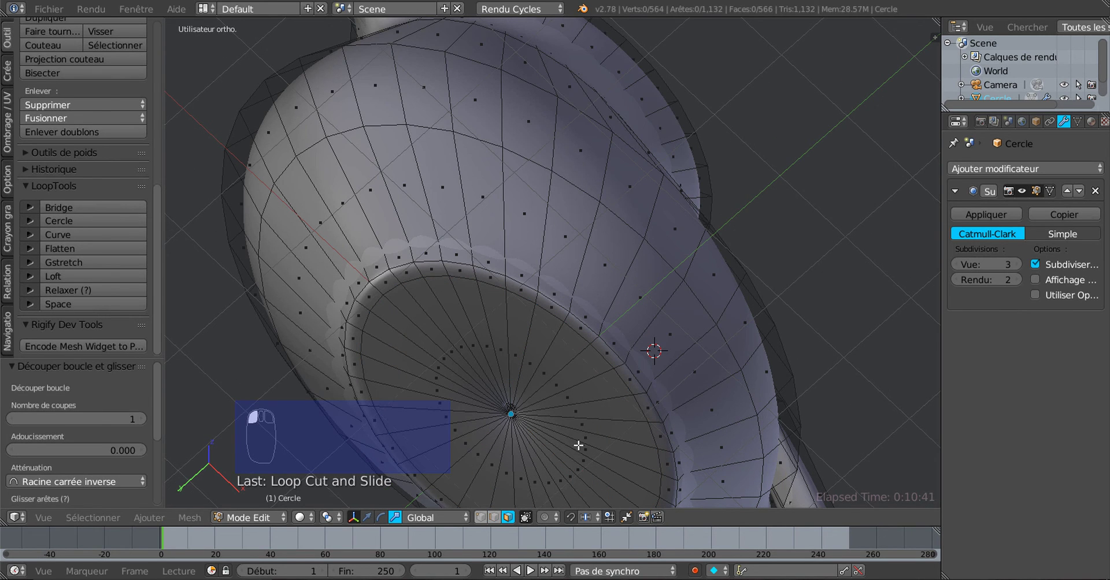
pyautogui.keyDown('alt'); pyautogui.rightClick(618, 366); pyautogui.keyUp('alt')
pyautogui.scroll(-2, 616, 370)
pyautogui.moveTo(615, 374); pyautogui.dragTo(560, 379, button='middle')
pyautogui.press('e')
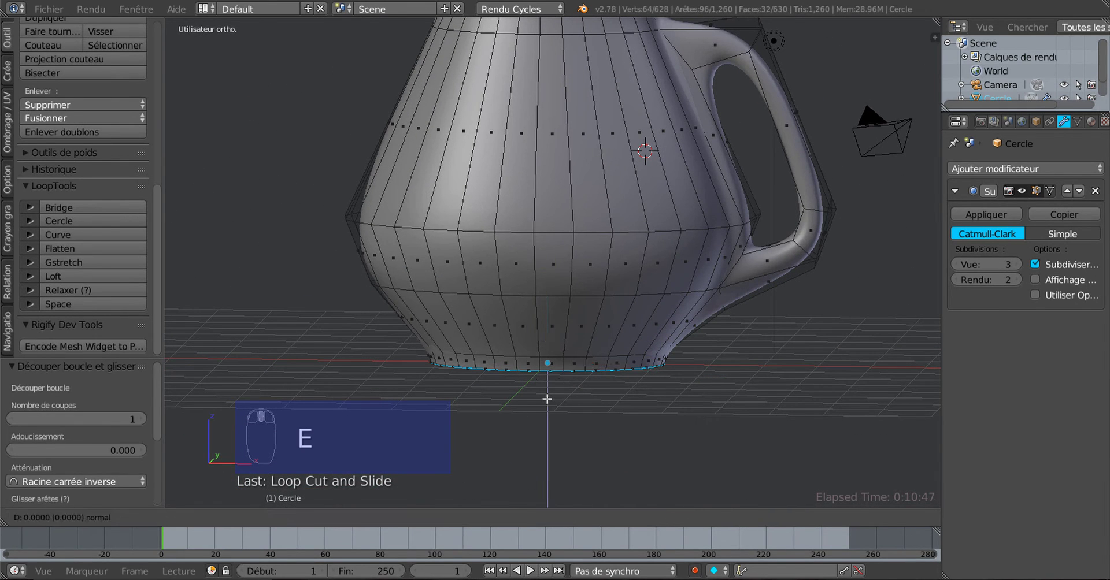
pyautogui.rightClick(547, 399)
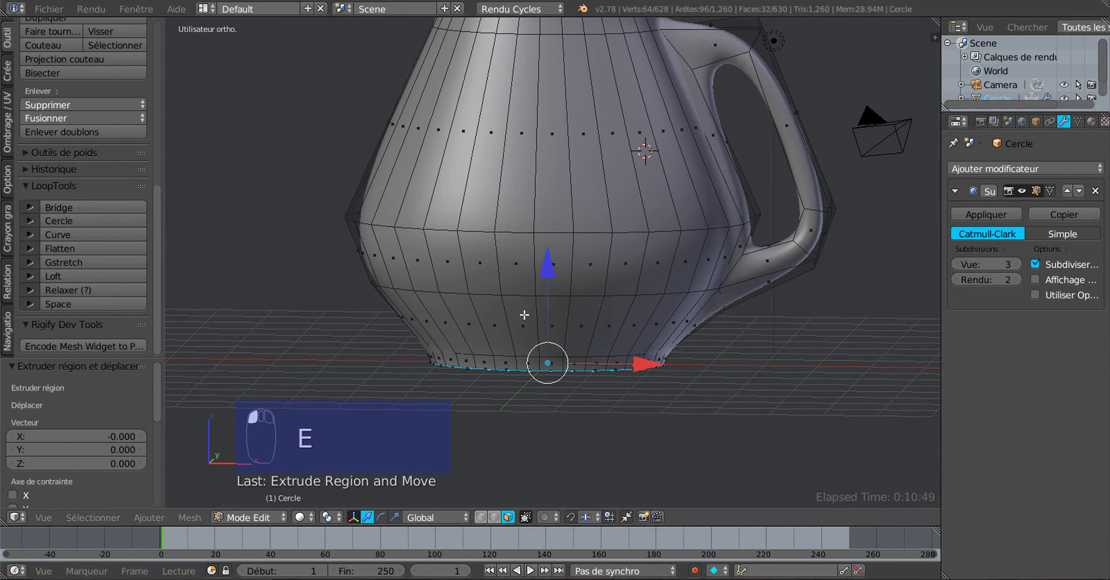
pyautogui.moveTo(548, 263); pyautogui.dragTo(550, 272)
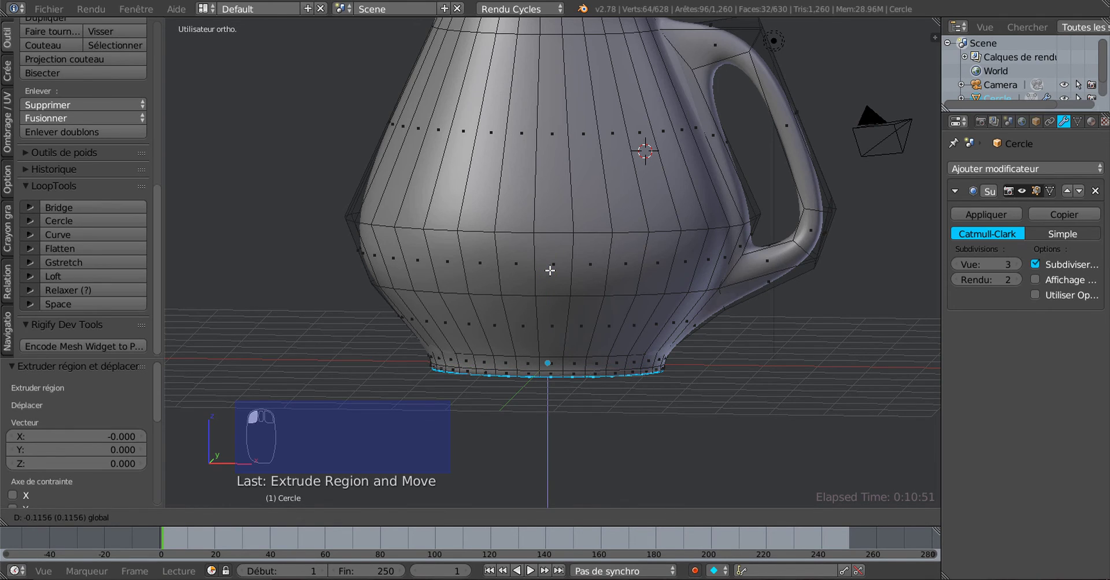
pyautogui.press('Tab')
pyautogui.moveTo(507, 430); pyautogui.dragTo(513, 337, button='middle')
pyautogui.moveTo(565, 362); pyautogui.dragTo(820, 405, button='middle')
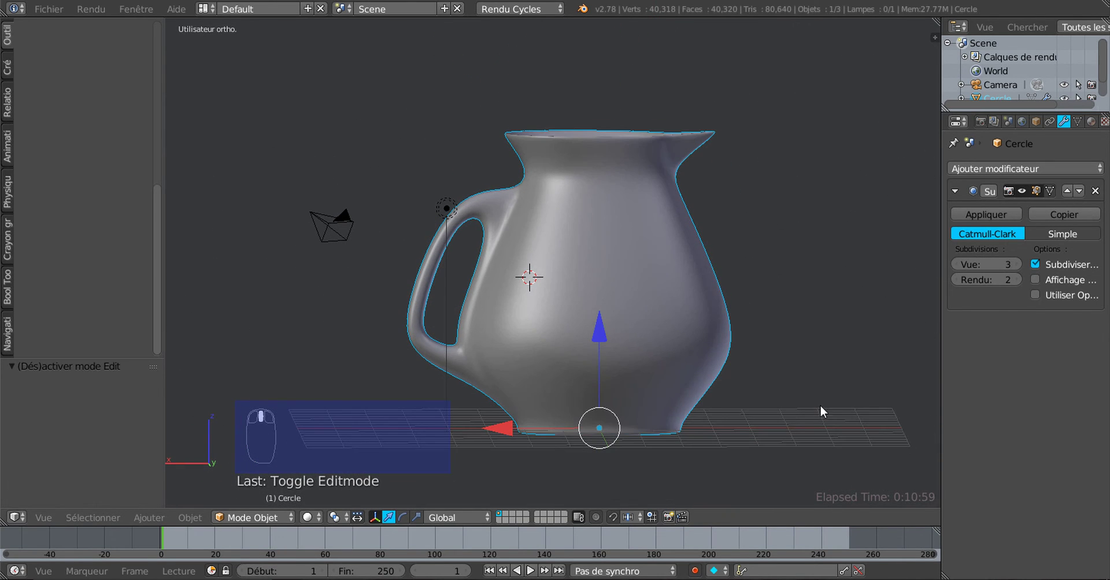
# Narrow the pitcher along X and scale it by 1.148 along Y
pyautogui.click(416, 517)
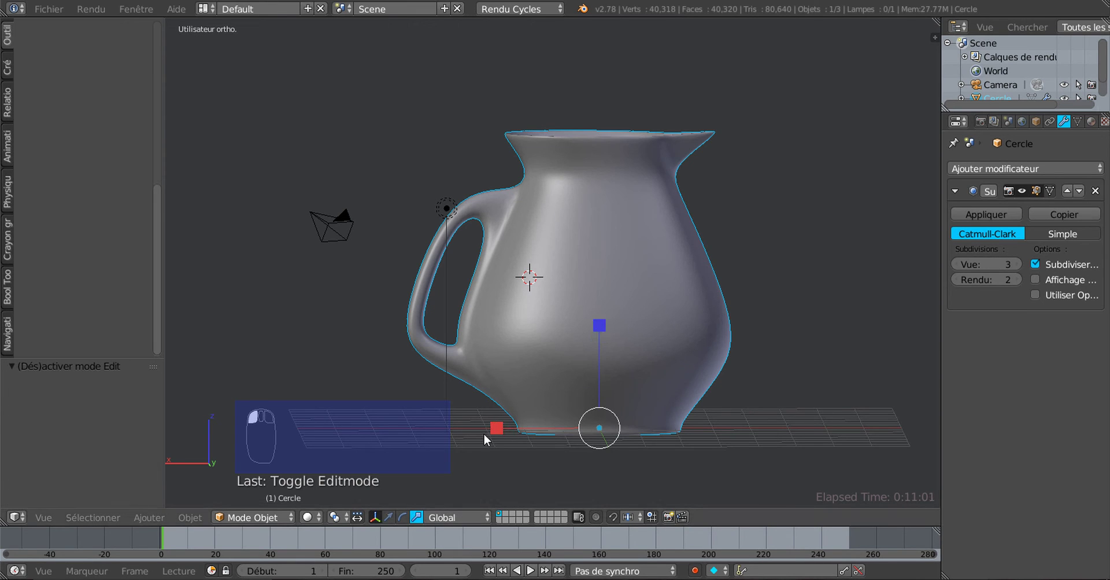
pyautogui.moveTo(484, 433); pyautogui.dragTo(505, 425)
pyautogui.moveTo(506, 424); pyautogui.dragTo(546, 422, button='middle')
pyautogui.moveTo(462, 418); pyautogui.dragTo(442, 417)
pyautogui.moveTo(620, 408); pyautogui.dragTo(476, 366, button='middle')
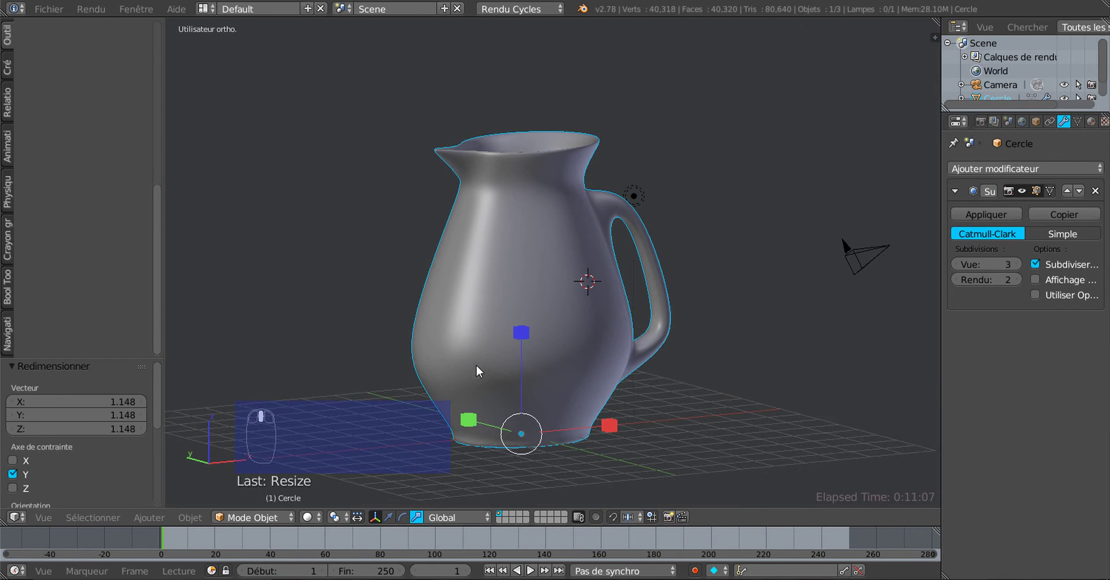
# Look over the finished pitcher from the side and render the current frame
pyautogui.moveTo(543, 369); pyautogui.dragTo(602, 379, button='middle')
pyautogui.scroll(2, 538, 382)
pyautogui.scroll(-1, 602, 380)
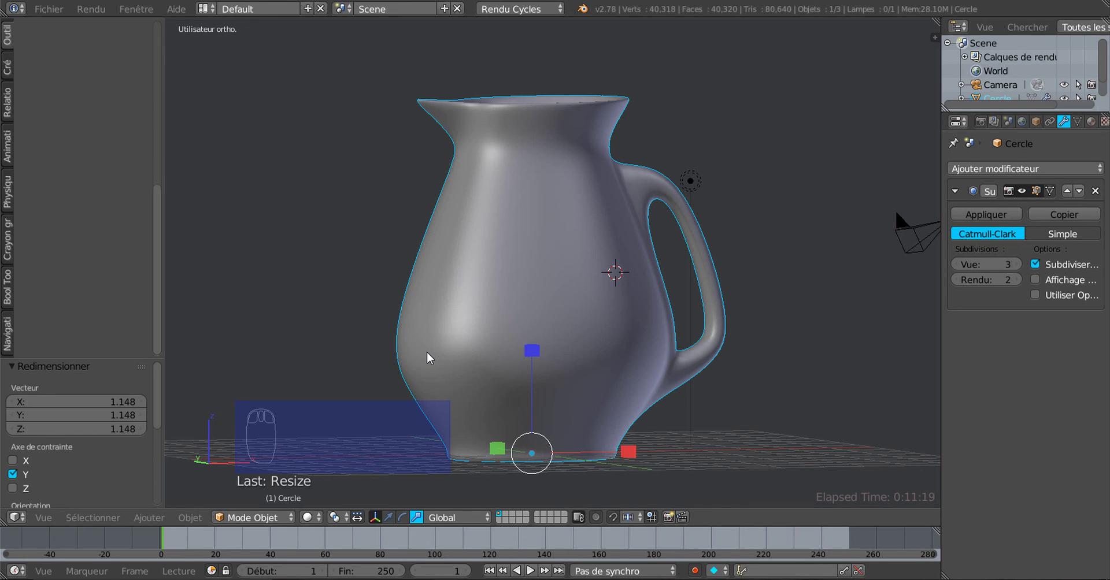
pyautogui.moveTo(558, 357)
pyautogui.mouseDown(button='middle')
pyautogui.moveTo(508, 349)
pyautogui.moveTo(556, 364)
pyautogui.mouseUp(button='middle')
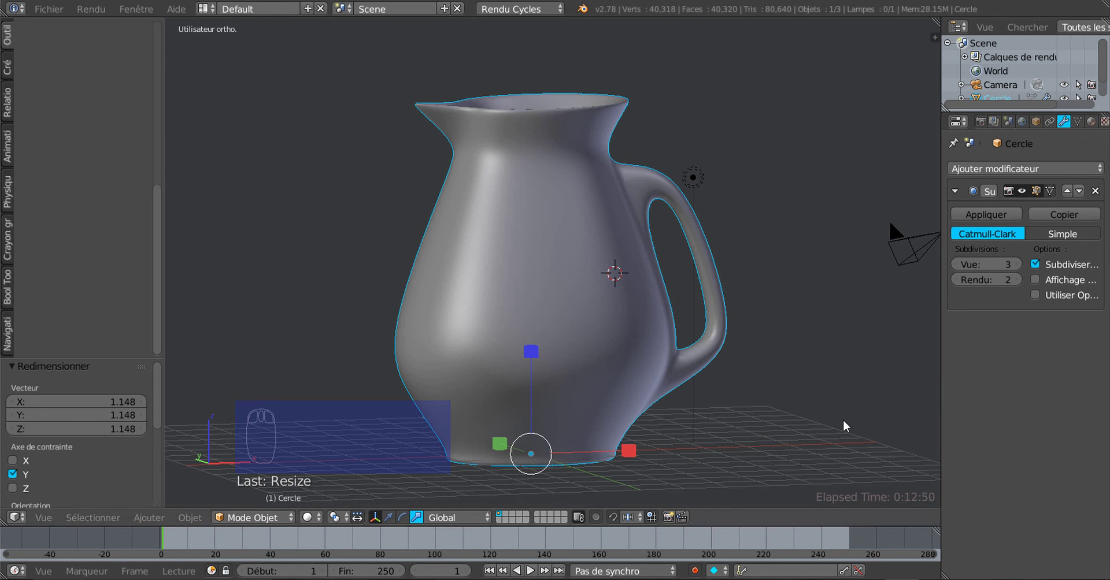
pyautogui.moveTo(842, 426); pyautogui.dragTo(728, 403, button='middle')
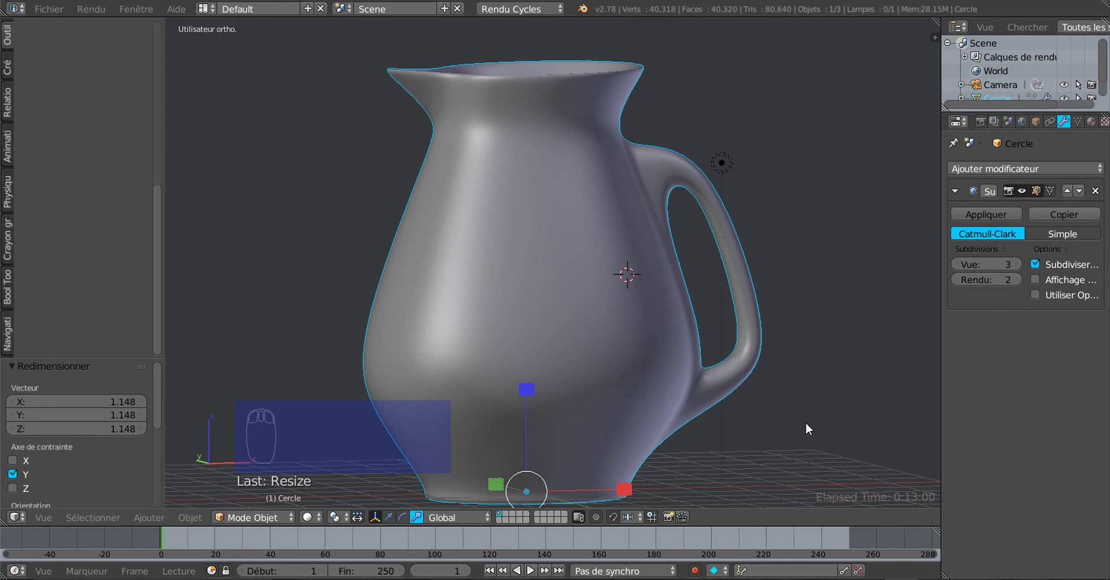
pyautogui.press('F12')
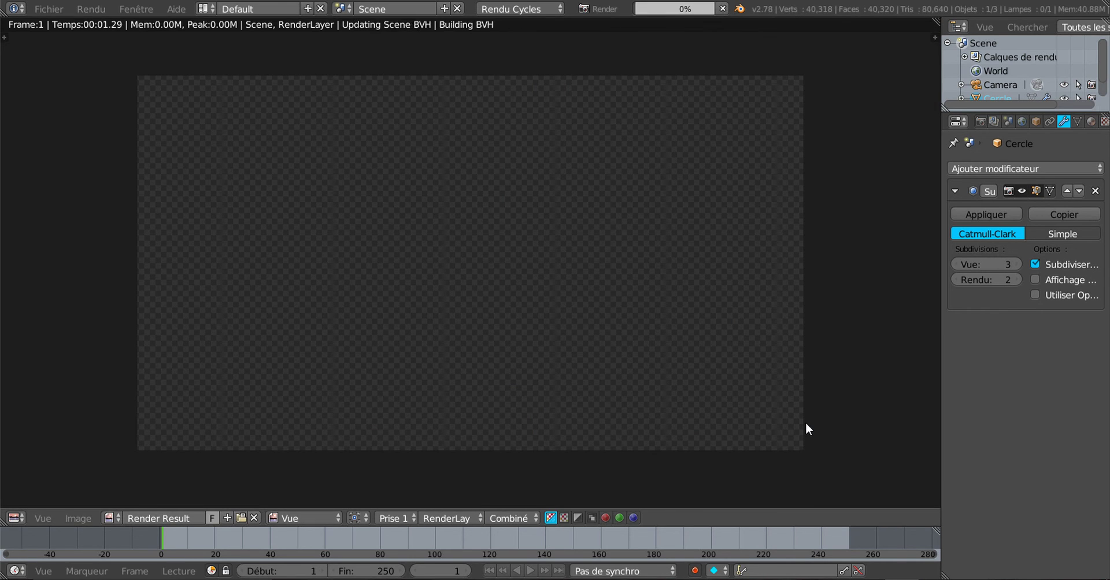